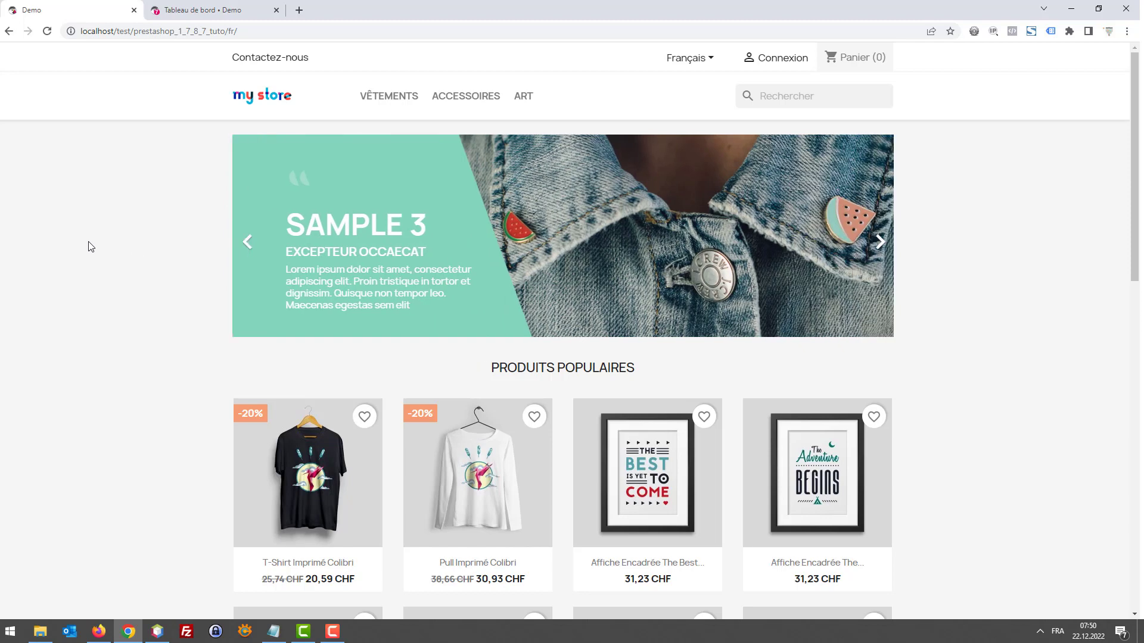
- Open the developer tools on the storefront homepage and emulate the Huawei mobile device
key("F12")
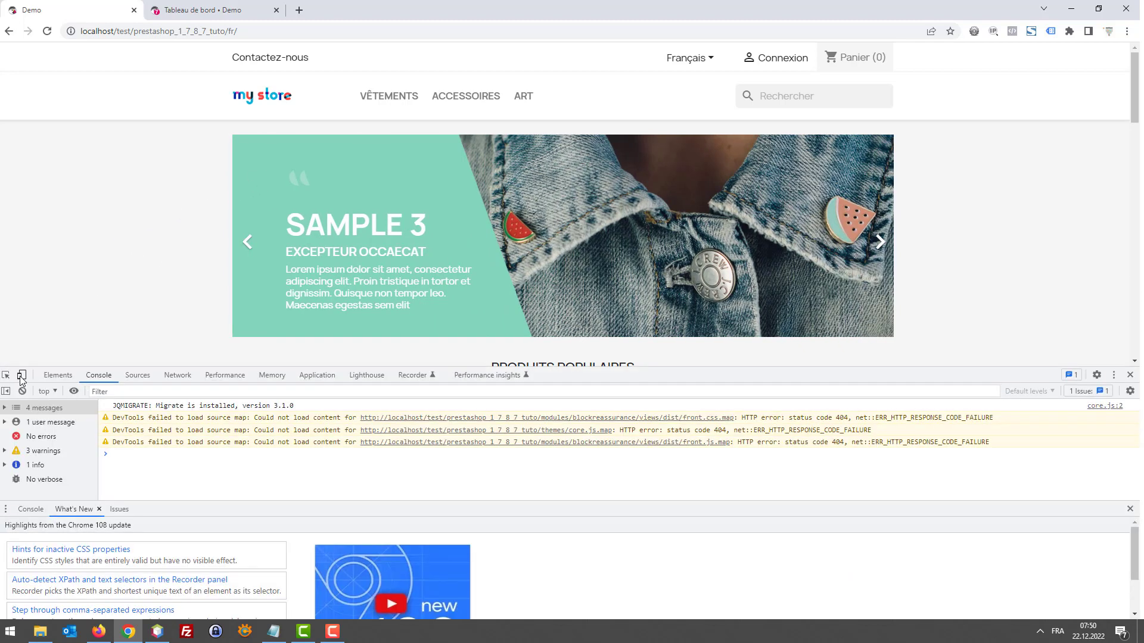
left_click(22, 376)
left_click(499, 51)
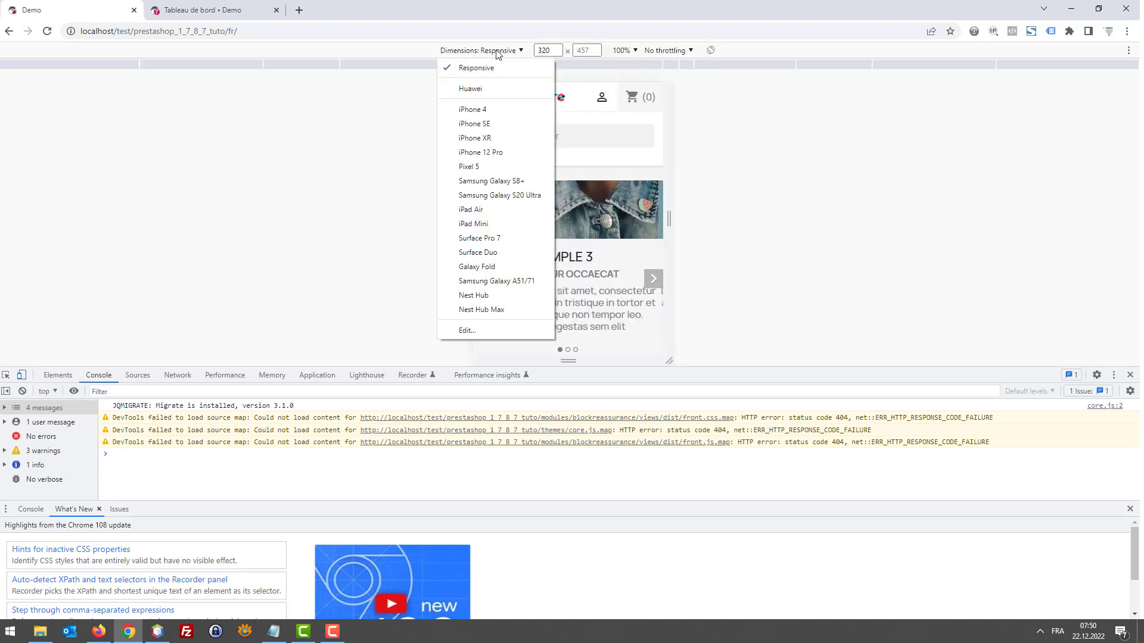
left_click(468, 89)
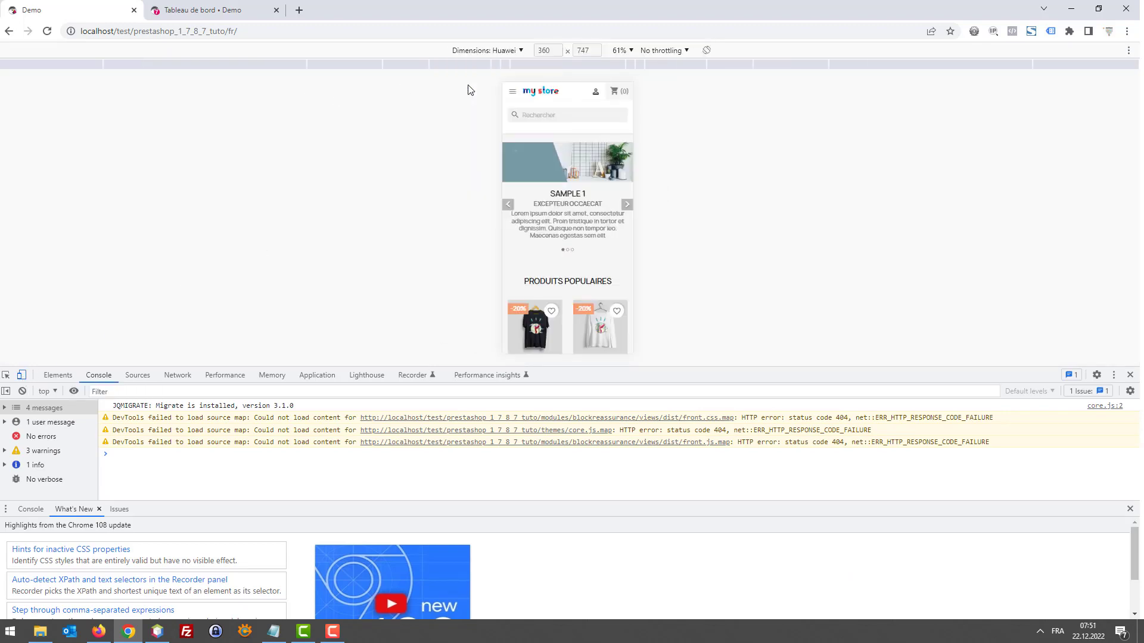
- Preview the homepage as iPhone 12 Pro, iPhone SE and iPhone 4, finishing on the Huawei device
left_click(512, 51)
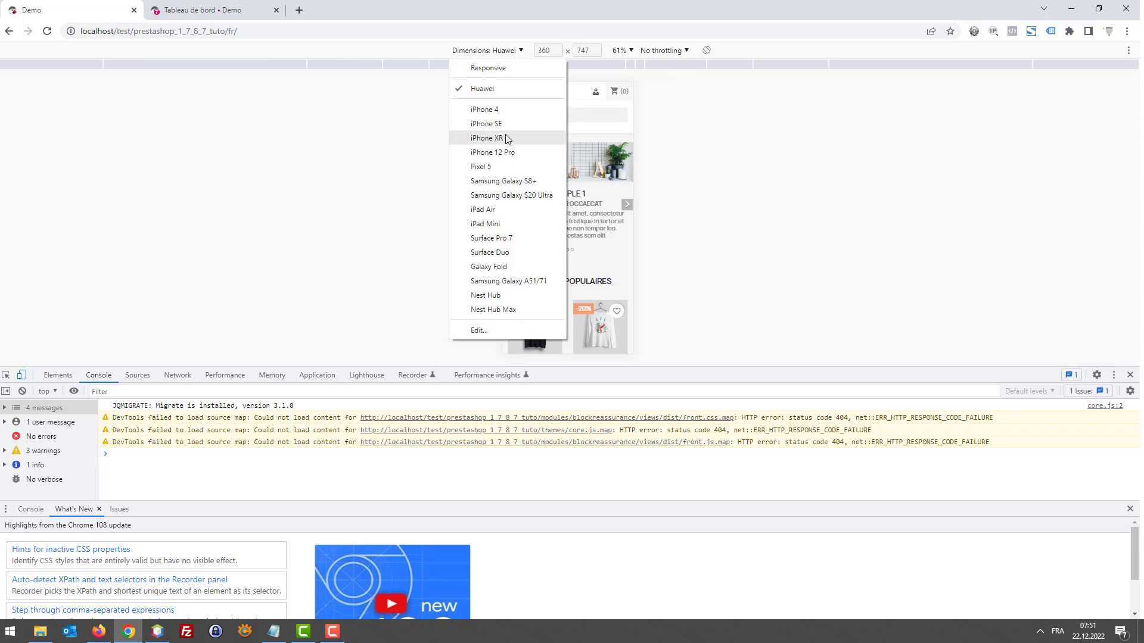
left_click(509, 152)
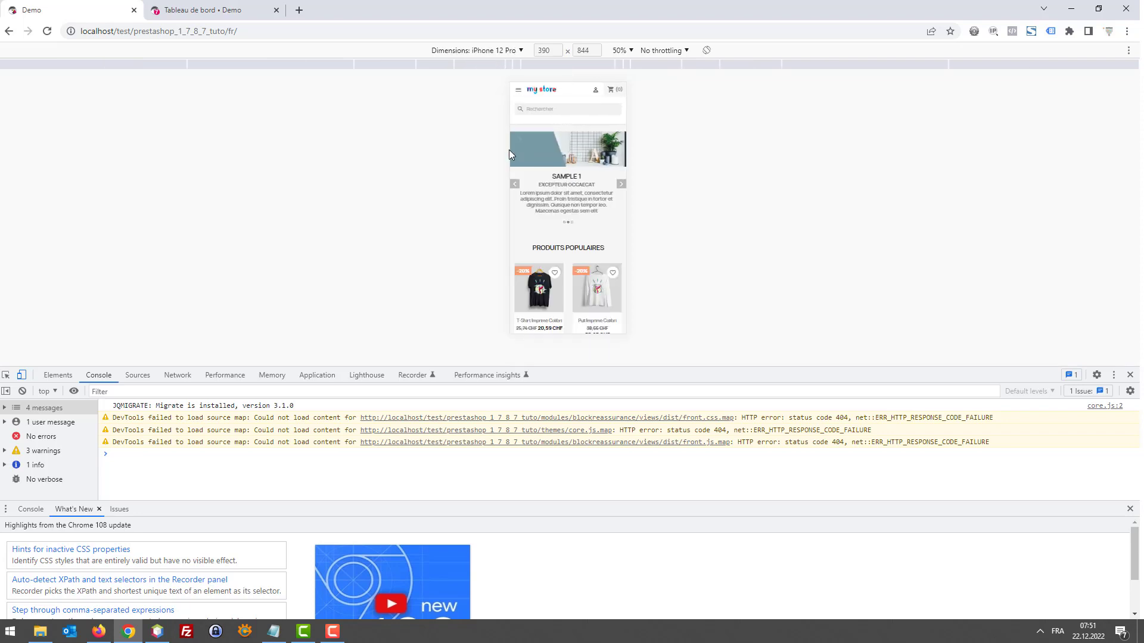
left_click(505, 51)
left_click(490, 126)
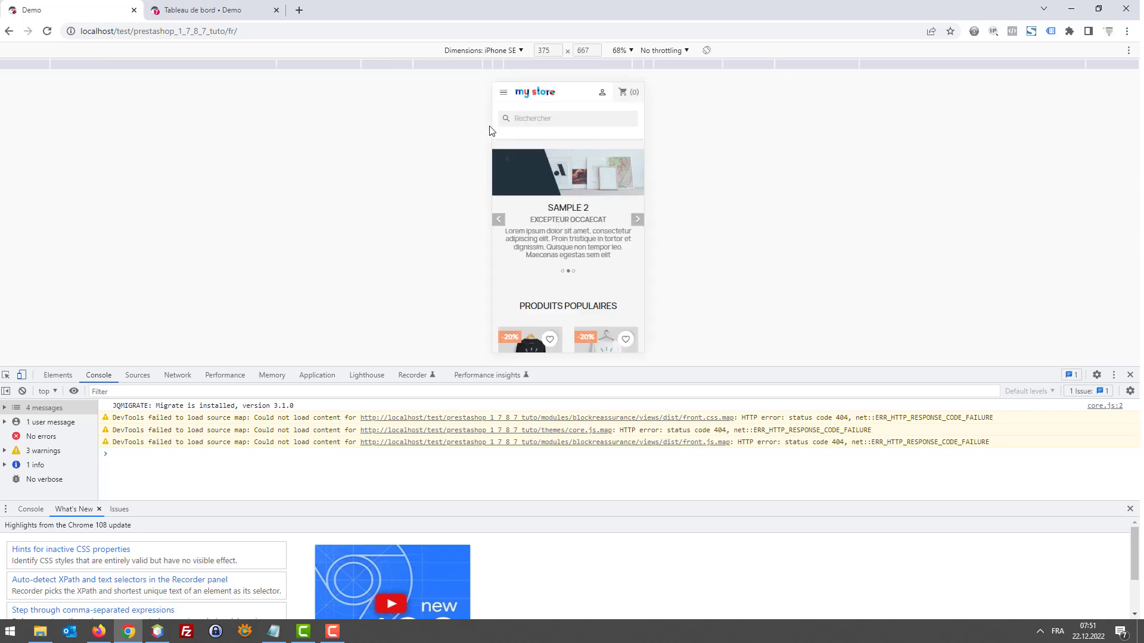
left_click(500, 51)
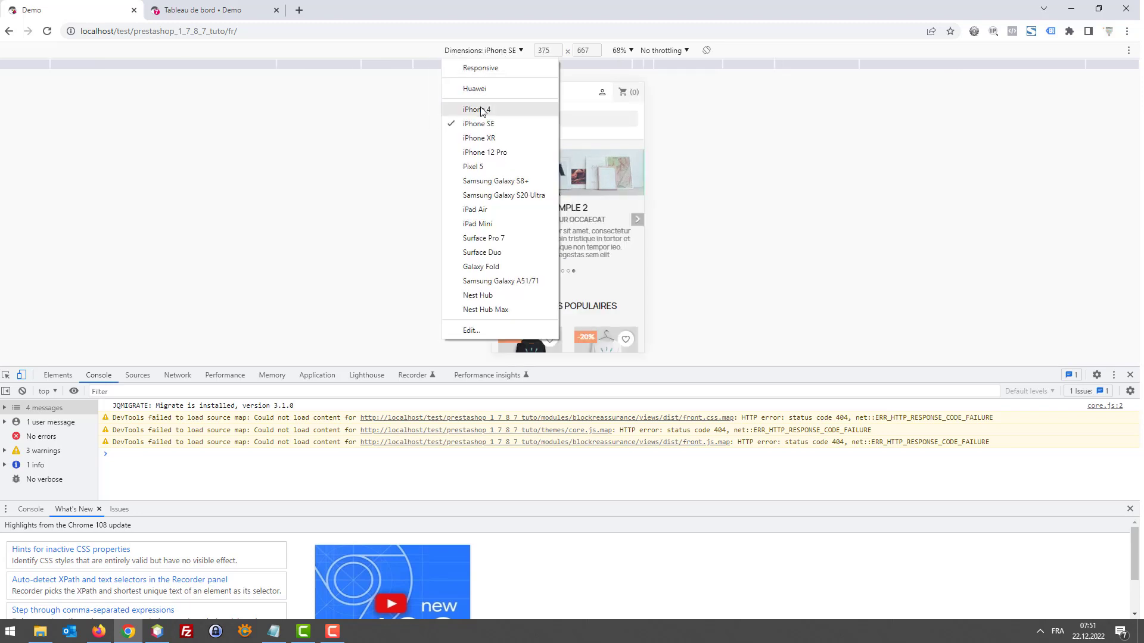
left_click(477, 110)
left_click(495, 52)
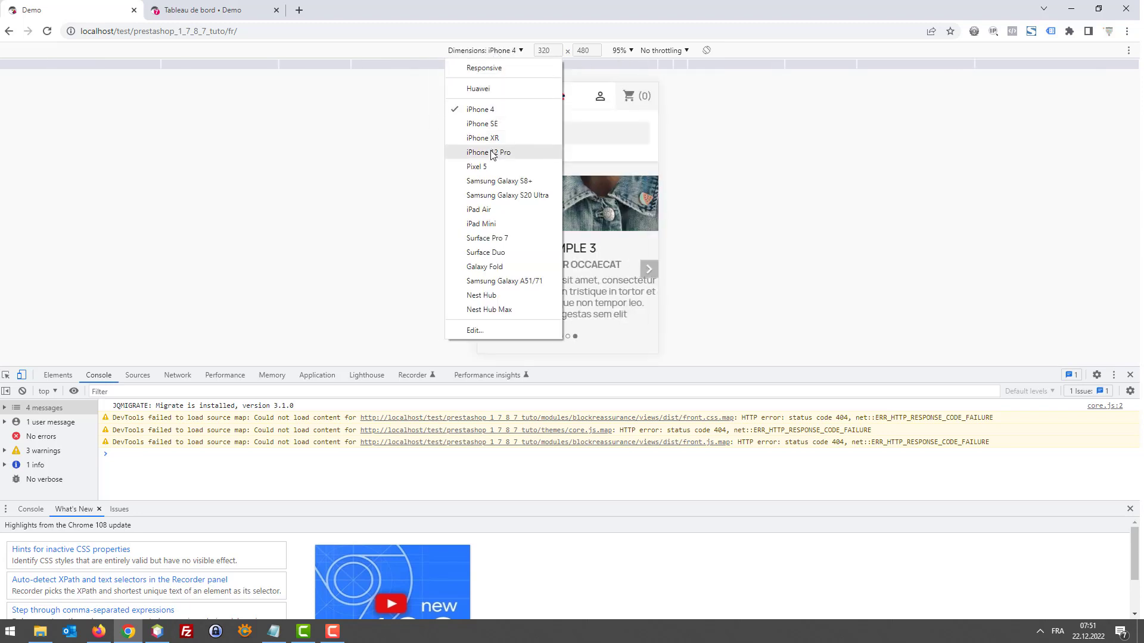
left_click(490, 88)
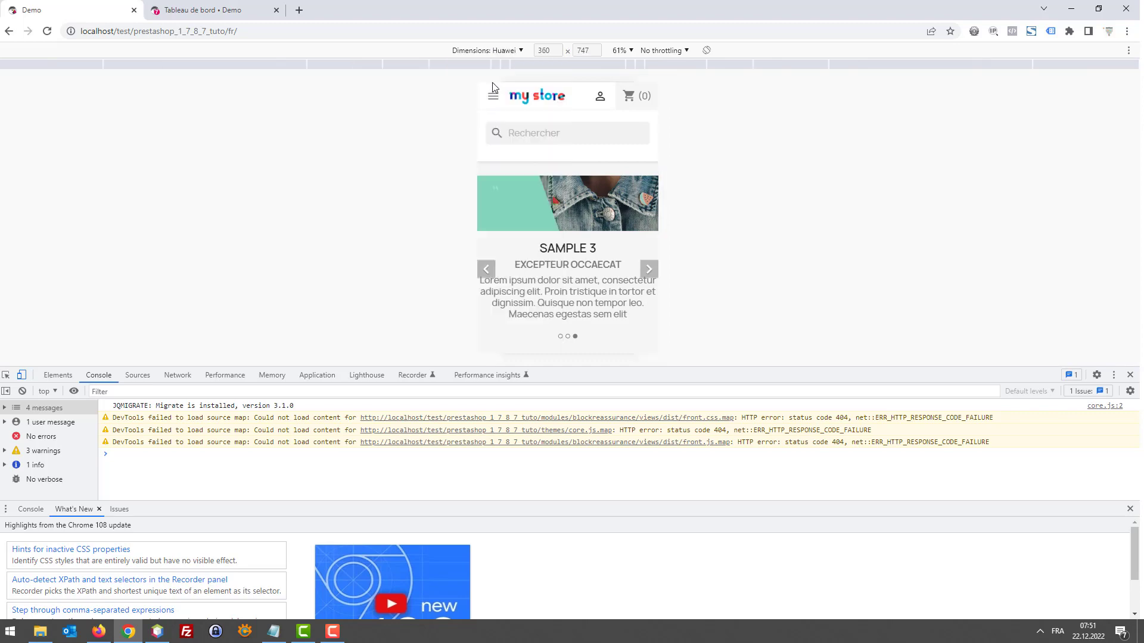
- Compare the homepage's normal desktop view with its emulated Huawei mobile view
key("F12")
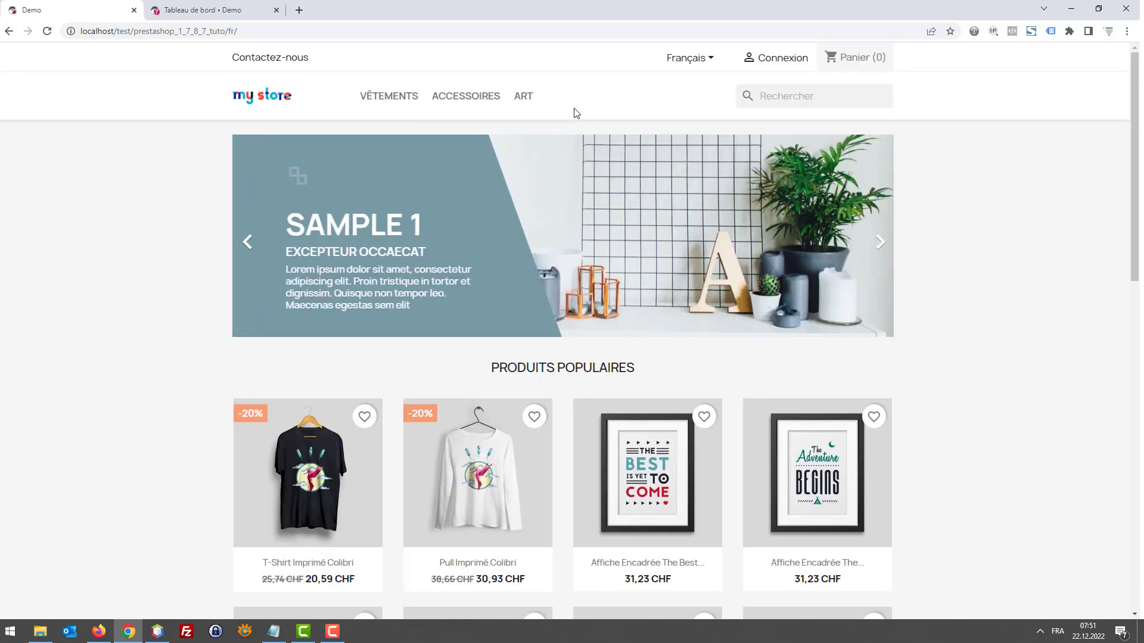
key("F12")
scroll(574, 135, "down", 1)
scroll(574, 135, "up", 1)
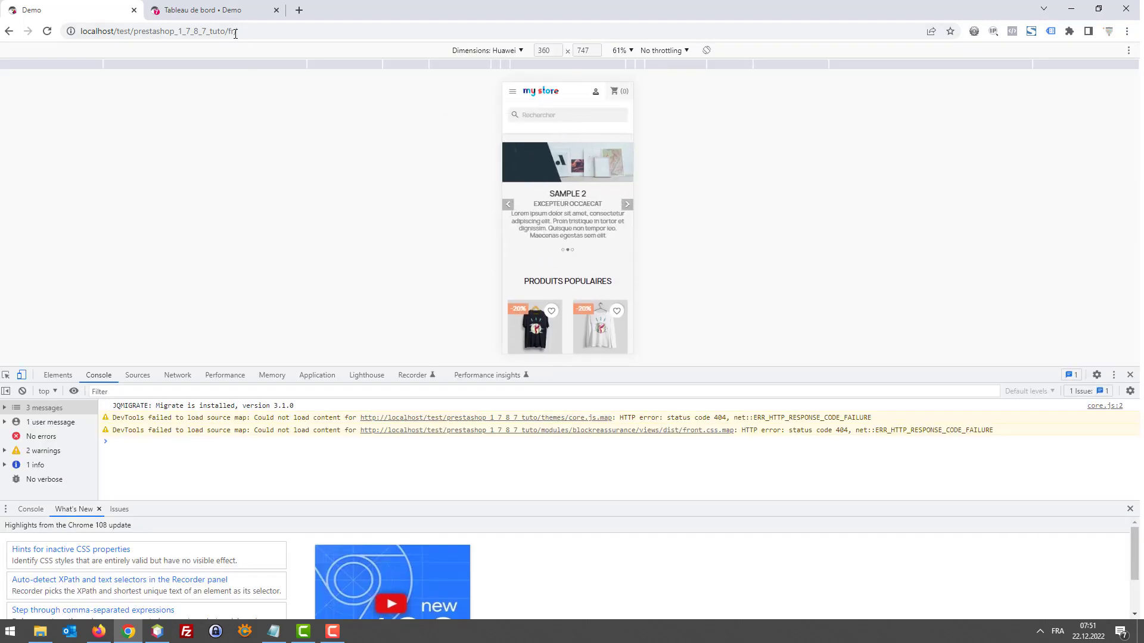
- Go to the PrestaShop back office and open the module manager (Gestionnaire de modules)
left_click(202, 10)
mouse_move(35, 296)
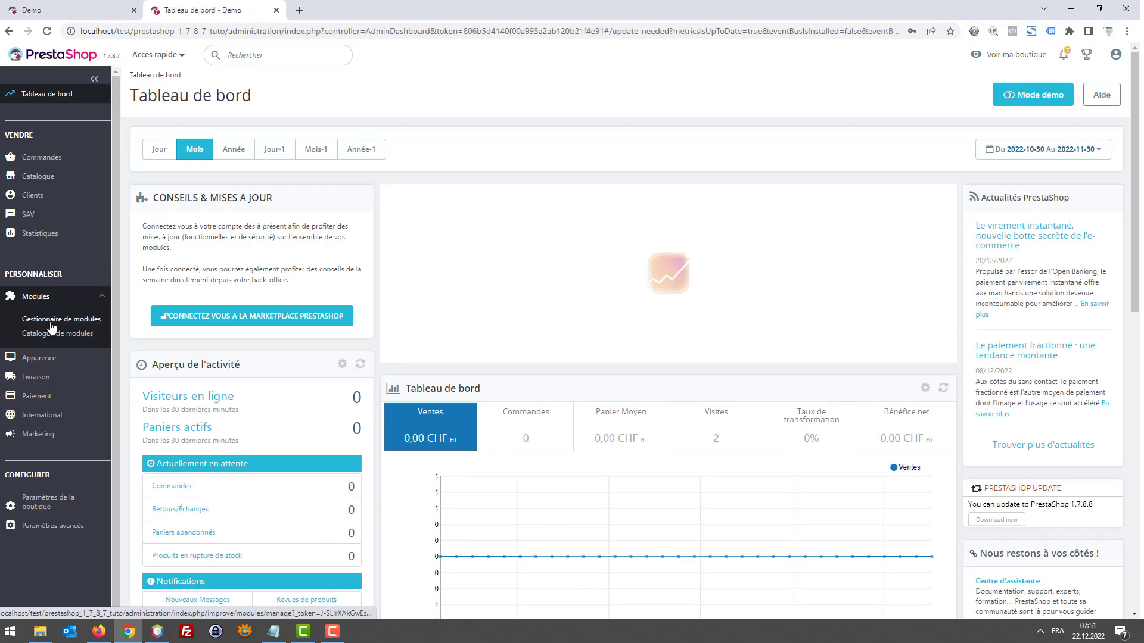
left_click(52, 326)
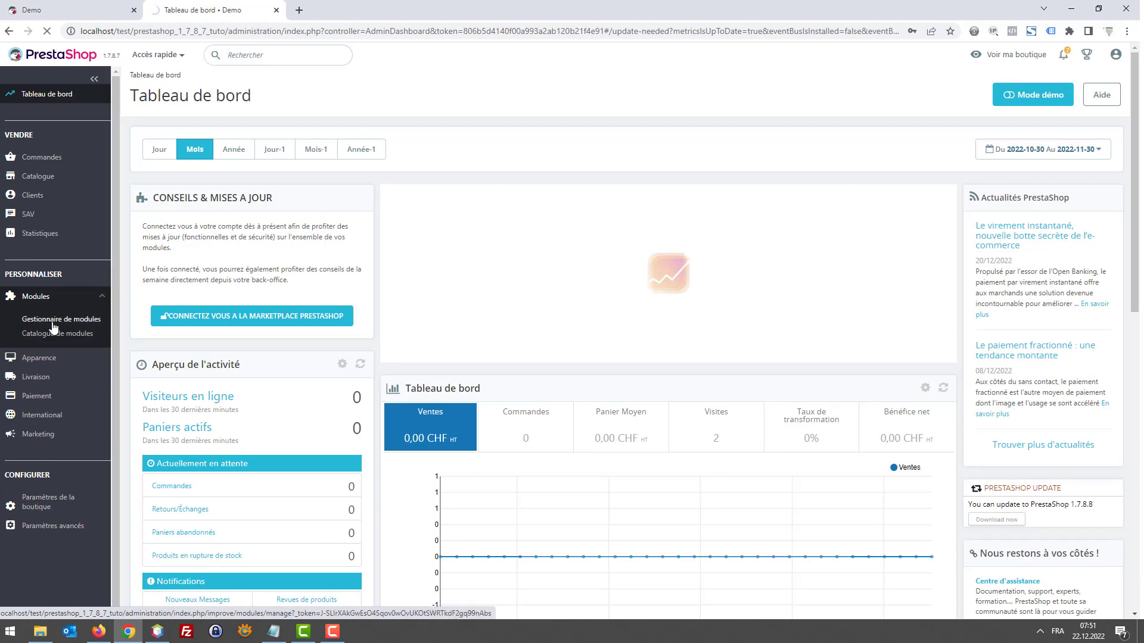
left_click(103, 9)
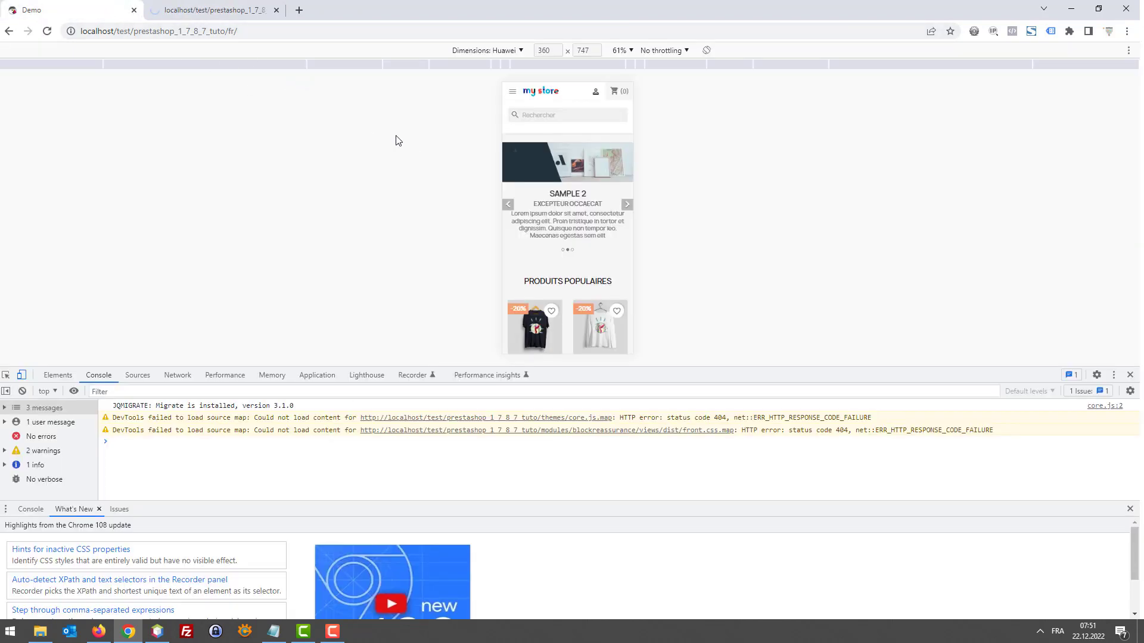
left_click(189, 10)
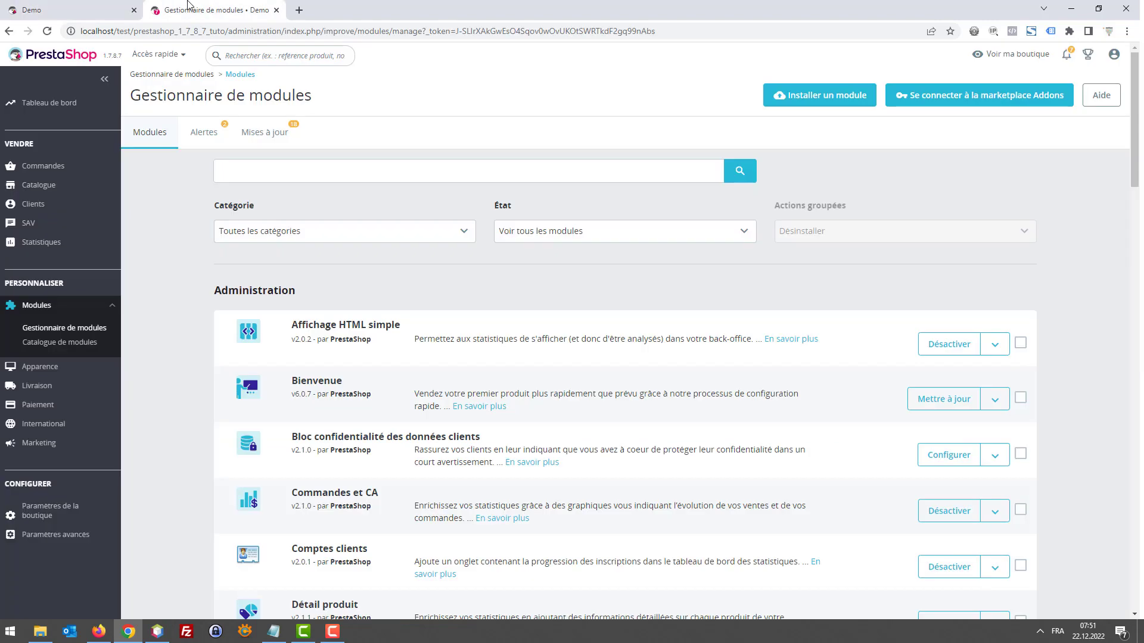
- Search the modules for "slide" and show the additional actions of the Carrousel module
left_click(296, 171)
type("slide")
key("Return")
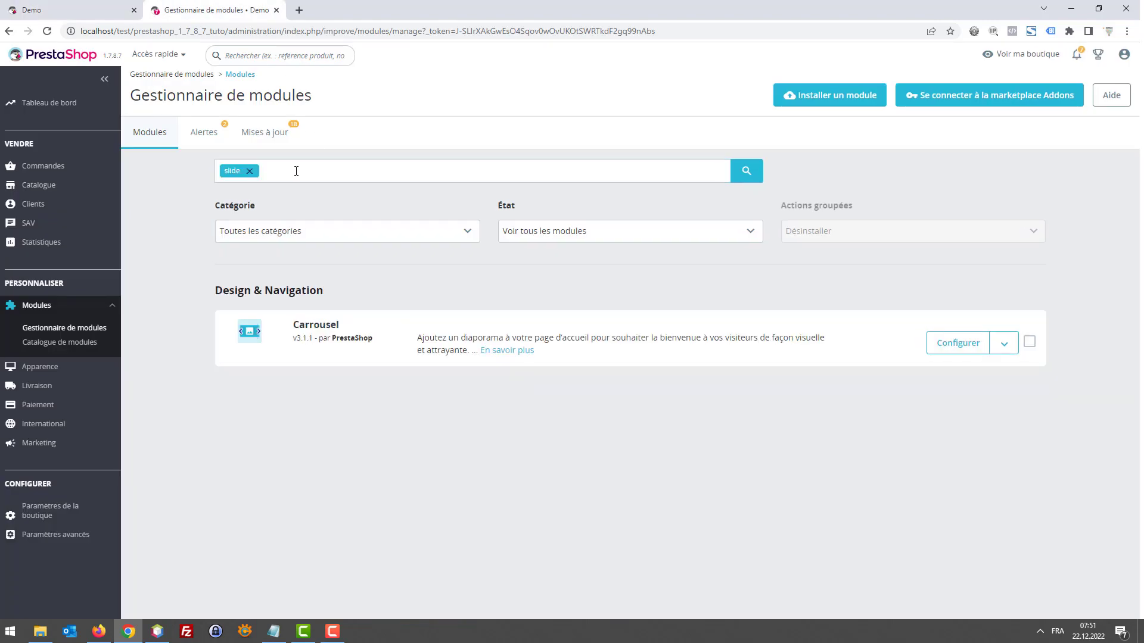
left_click(1004, 344)
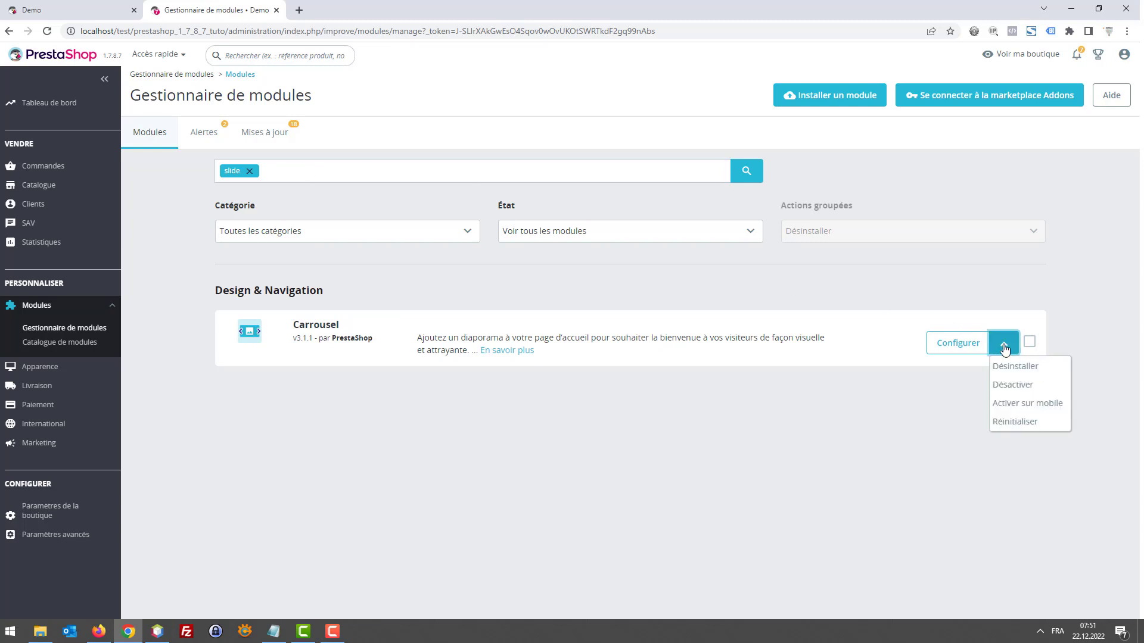
- Check the slider on the mobile storefront against the actions available for the Carrousel module
left_click(36, 10)
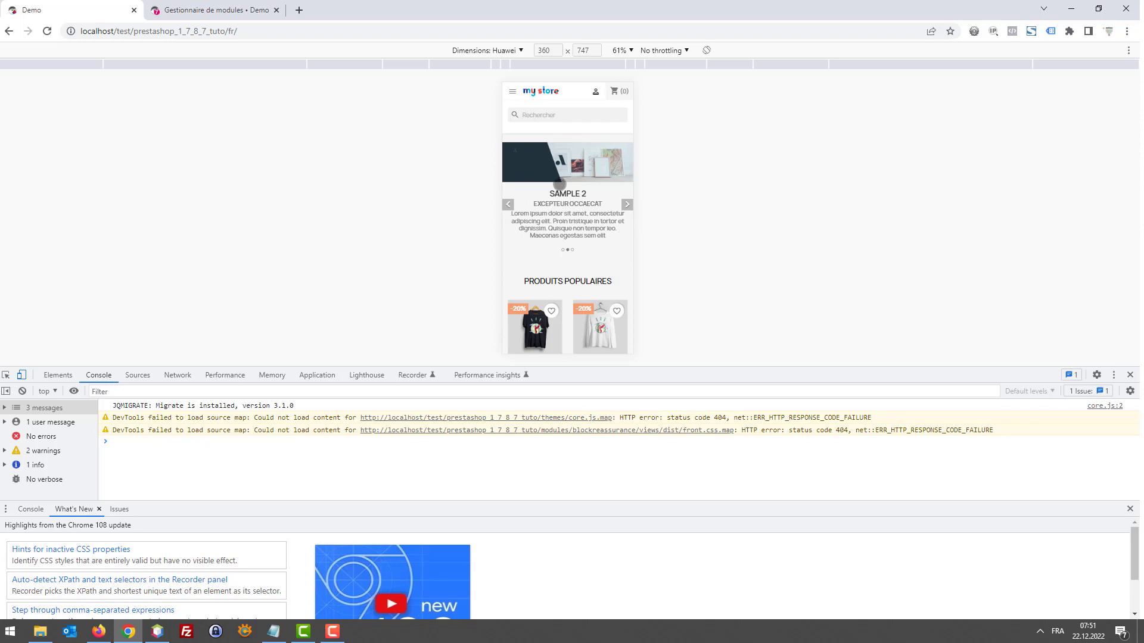
left_click(256, 4)
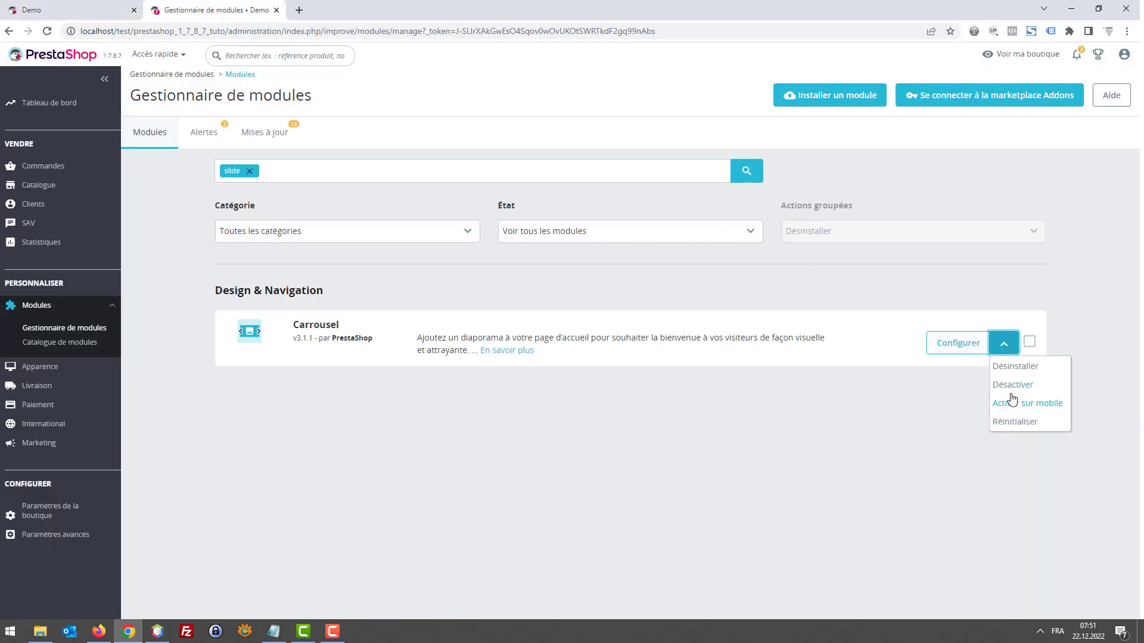
left_click(1002, 351)
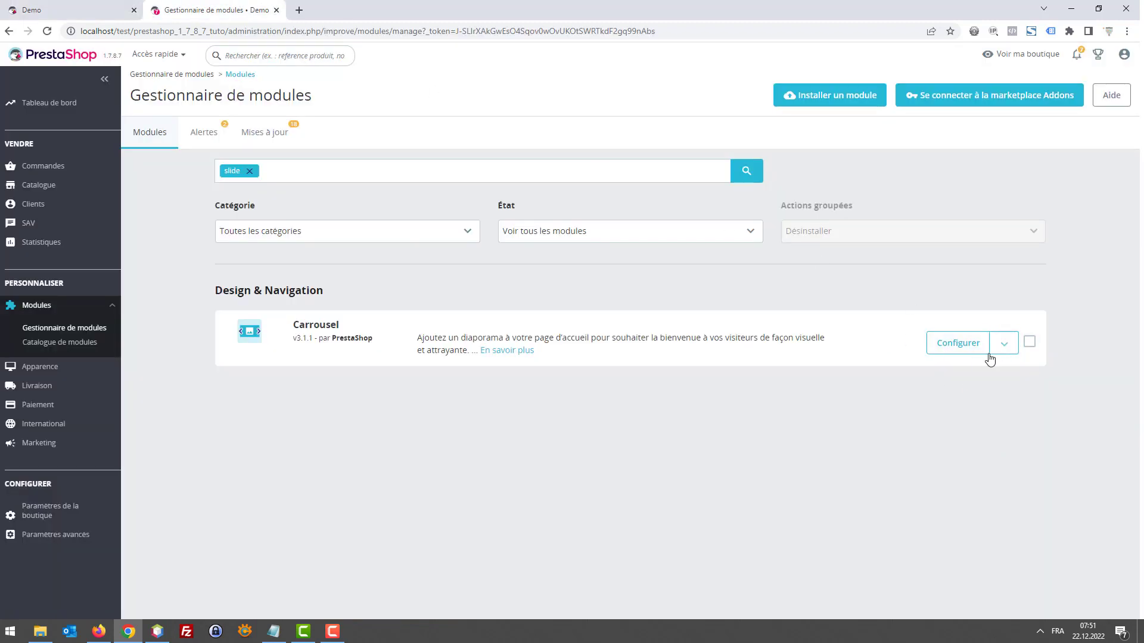
left_click(1006, 351)
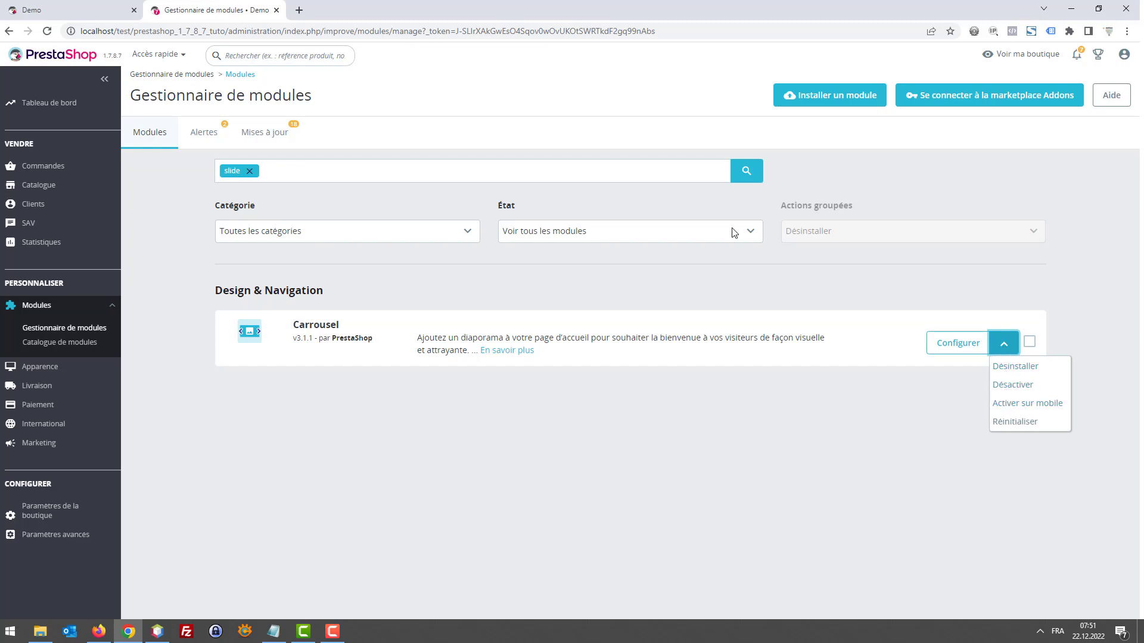
- Examine the image slider and the popular products on the storefront homepage in the Huawei mobile view
left_click(104, 5)
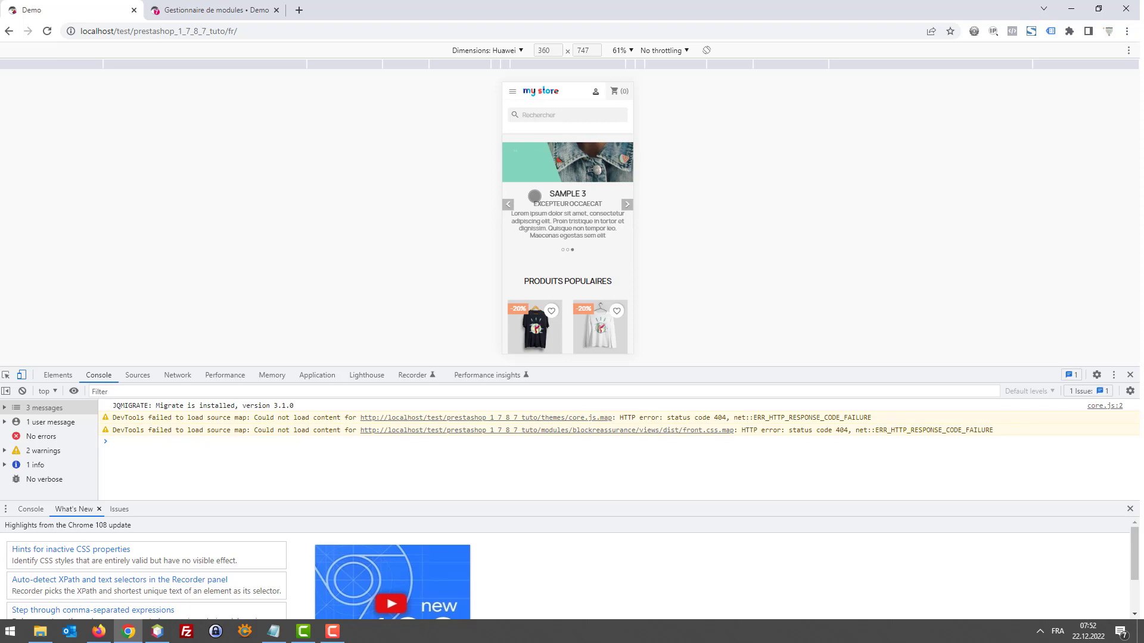
key("F10")
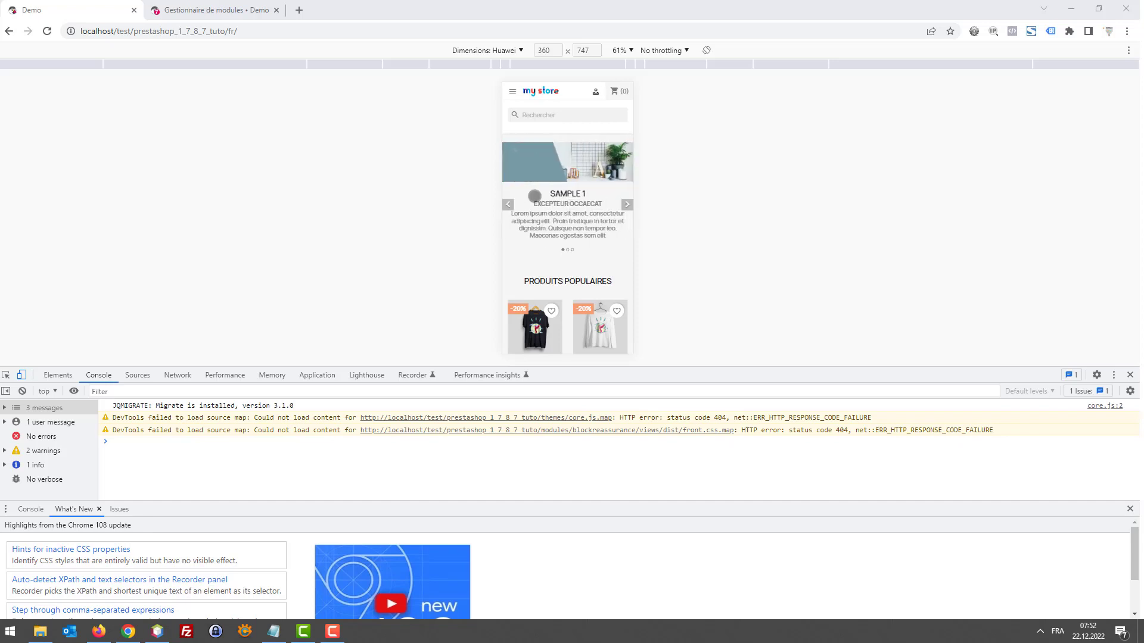
scroll(573, 179, "down", 3)
scroll(568, 194, "up", 3)
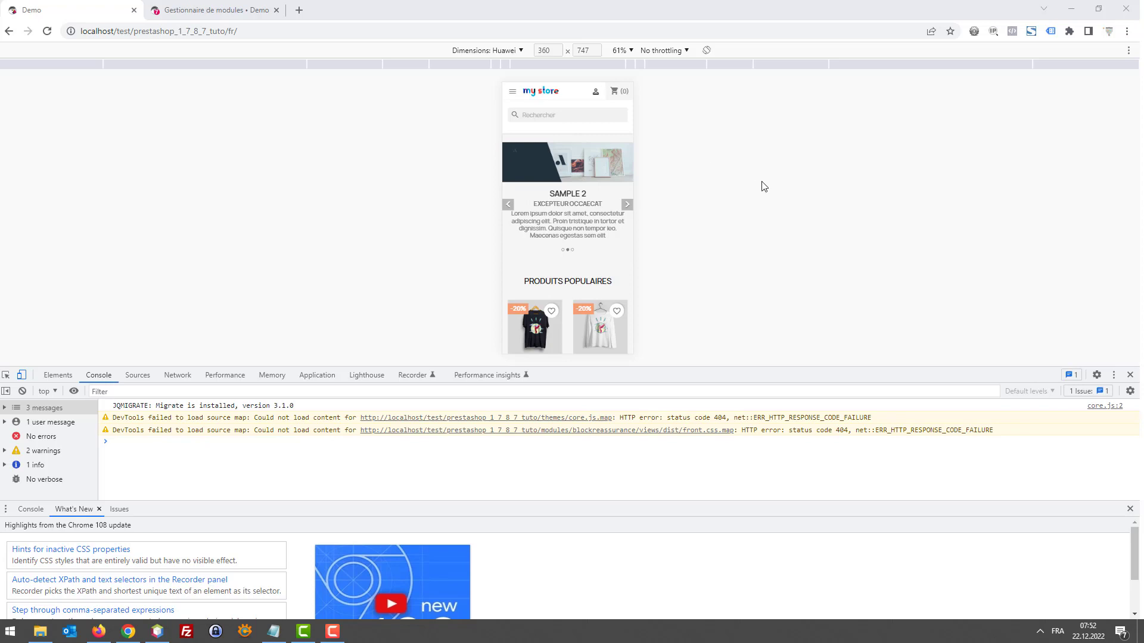
scroll(547, 184, "down", 2)
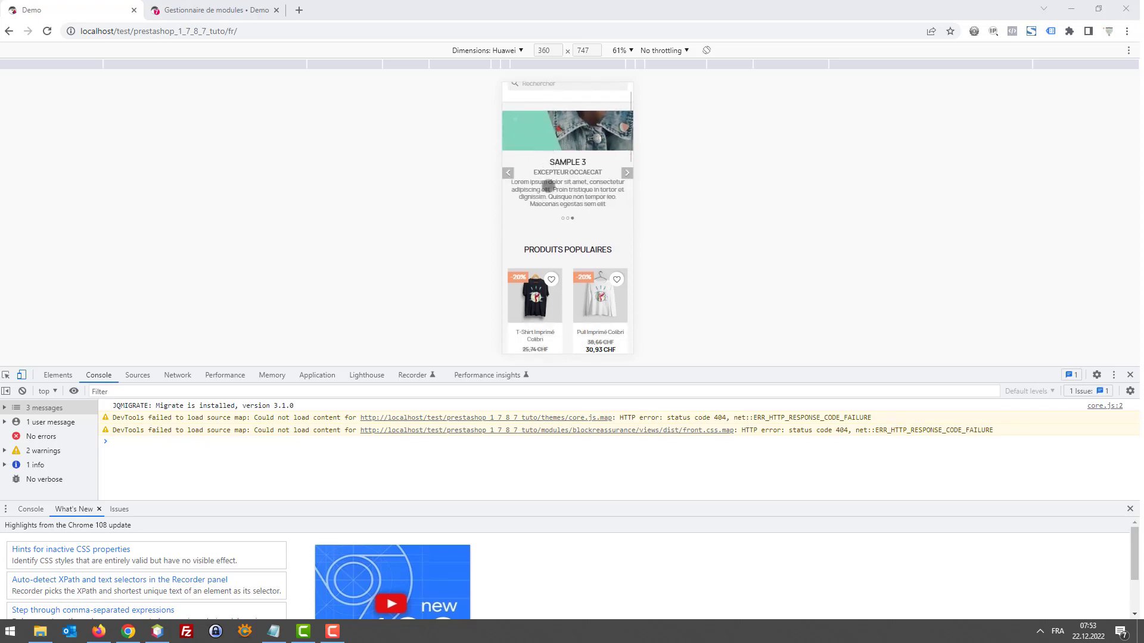
scroll(546, 184, "up", 2)
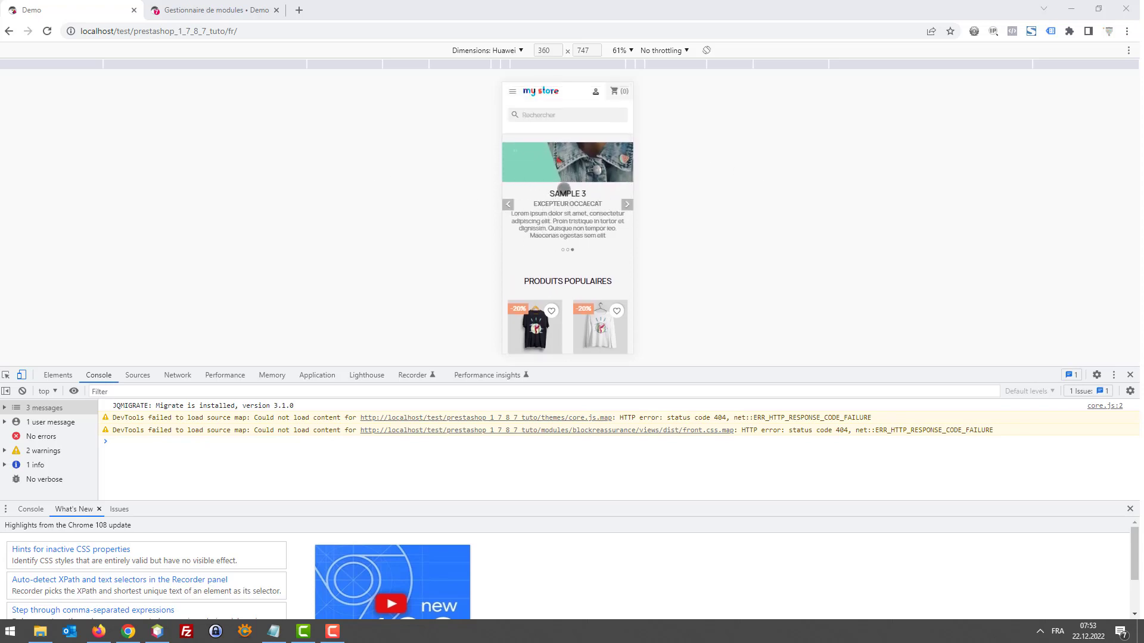
left_click(602, 195)
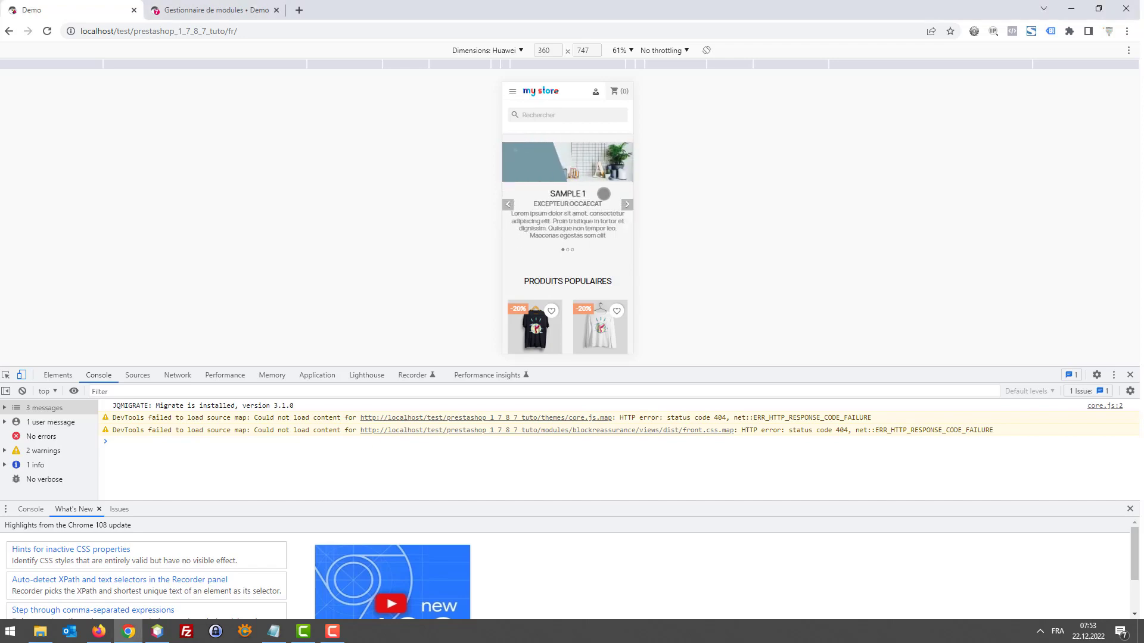
- Close the developer tools and browse through the homepage slider's slides in the desktop view
key("F12")
left_click(475, 173)
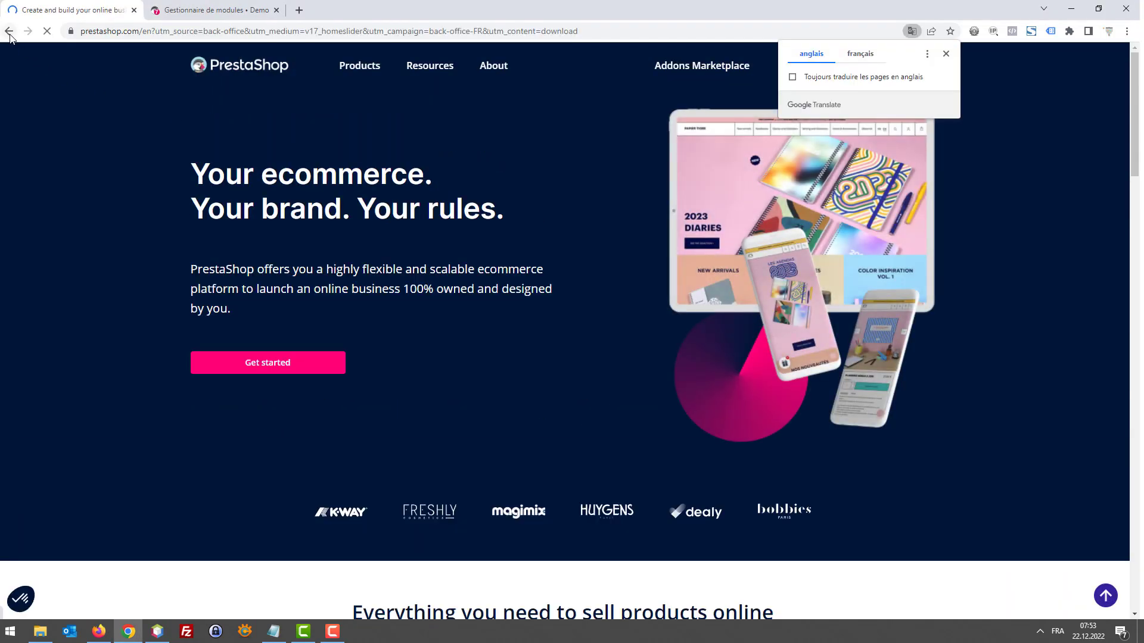
left_click(9, 31)
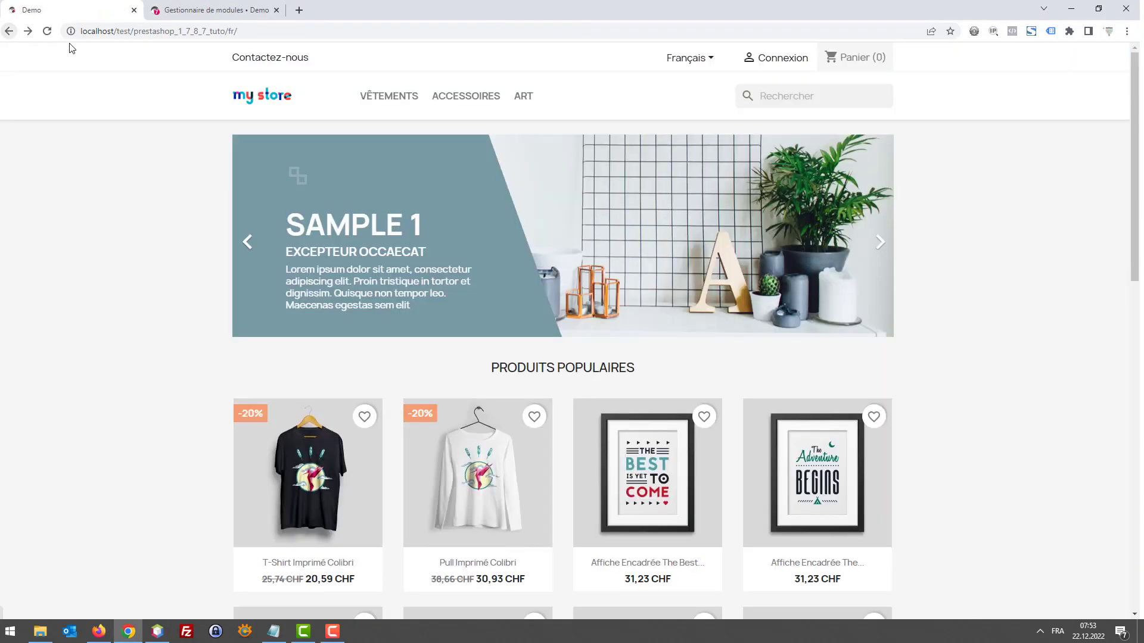
left_click(882, 241)
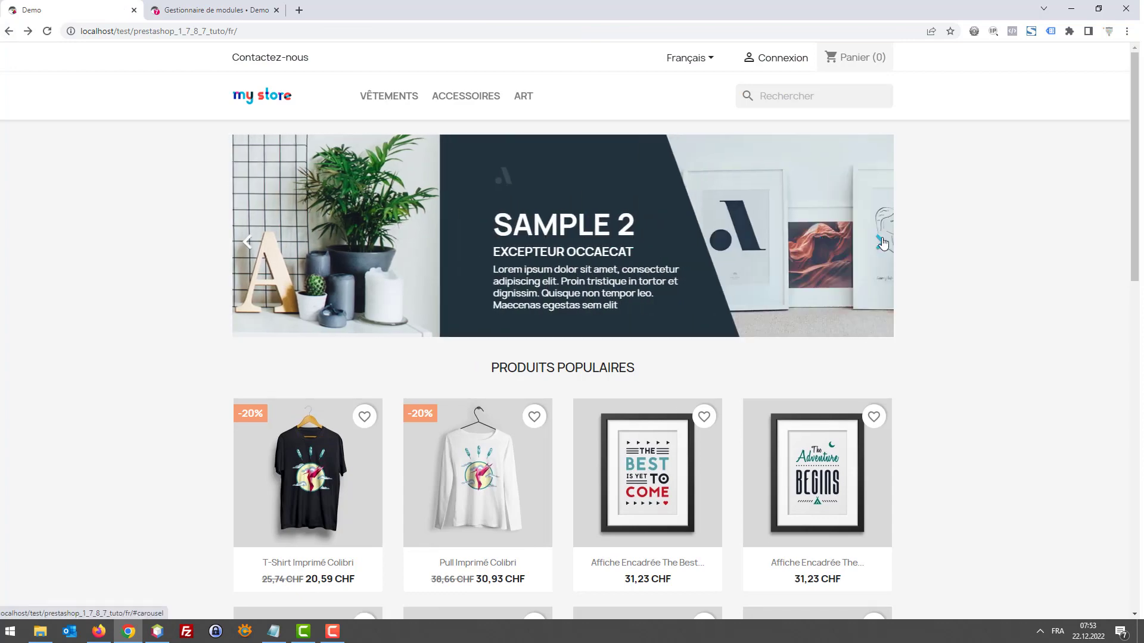
left_click(883, 243)
- Deactivate the Carrousel module in the back office's module manager and confirm the deactivation
left_click(215, 10)
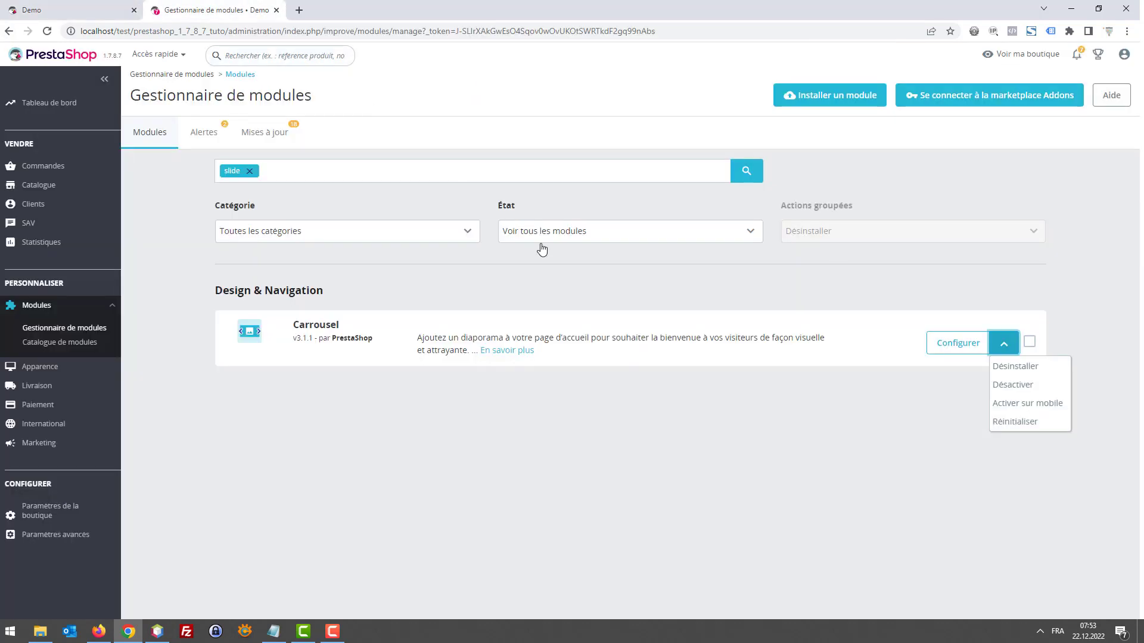
left_click(1014, 391)
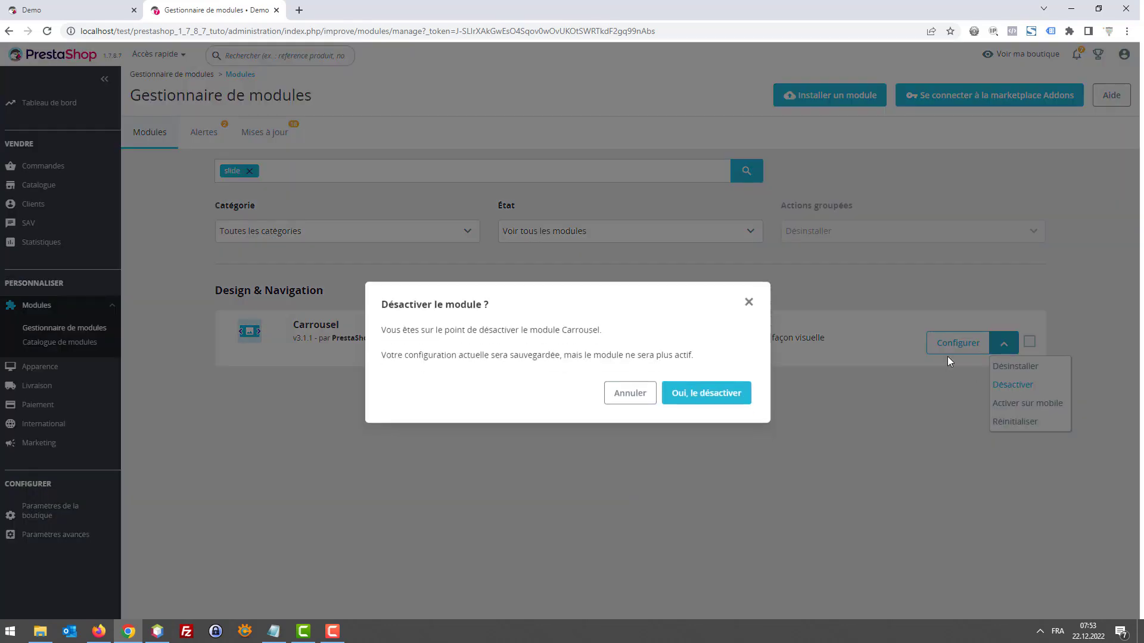
left_click(724, 390)
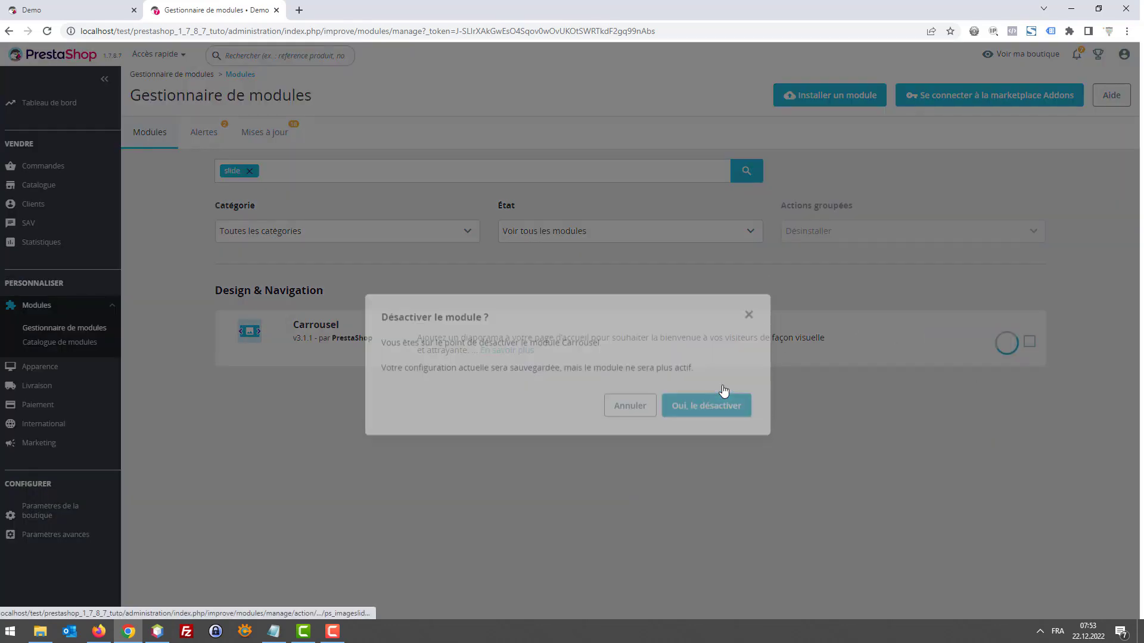
- Reload the storefront homepage and examine its layout with the Carrousel module deactivated
left_click(65, 10)
key("F5")
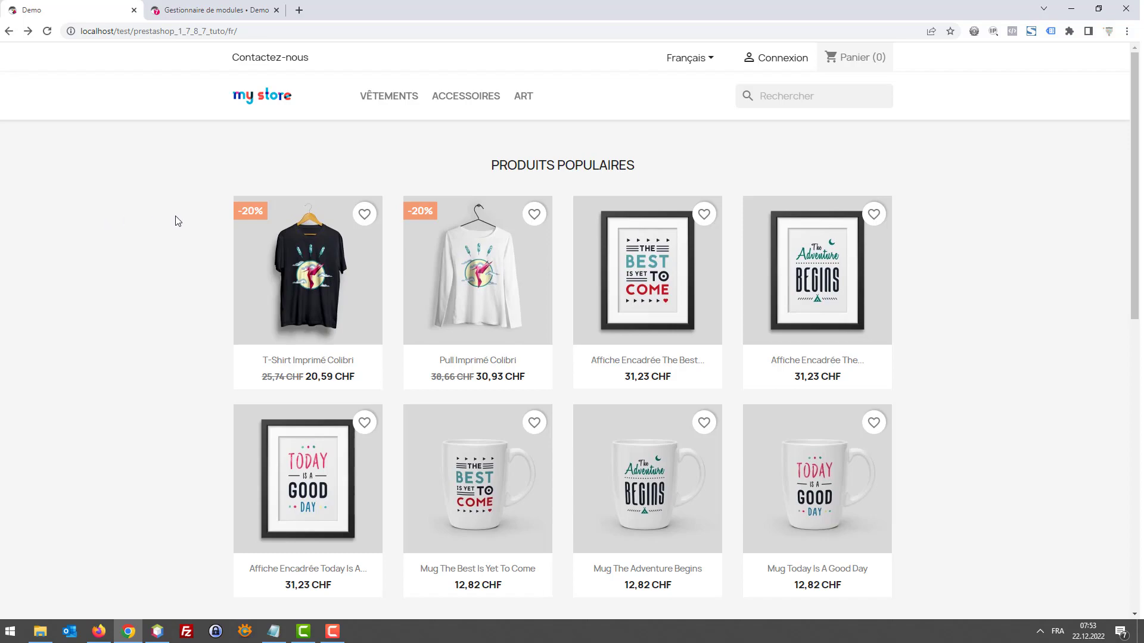
scroll(377, 217, "down", 7)
scroll(381, 219, "up", 4)
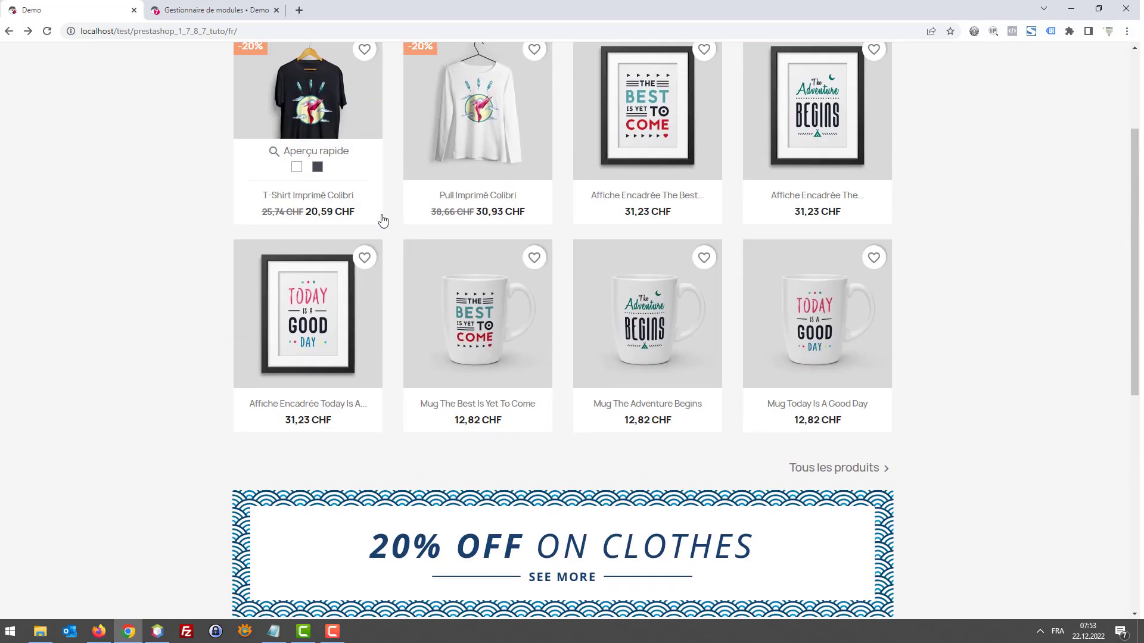
- Locate the clothes banner on the storefront homepage and open the Positions page under Apparence in the back office
scroll(383, 220, "down", 4)
left_click_drag(915, 270, 341, 308)
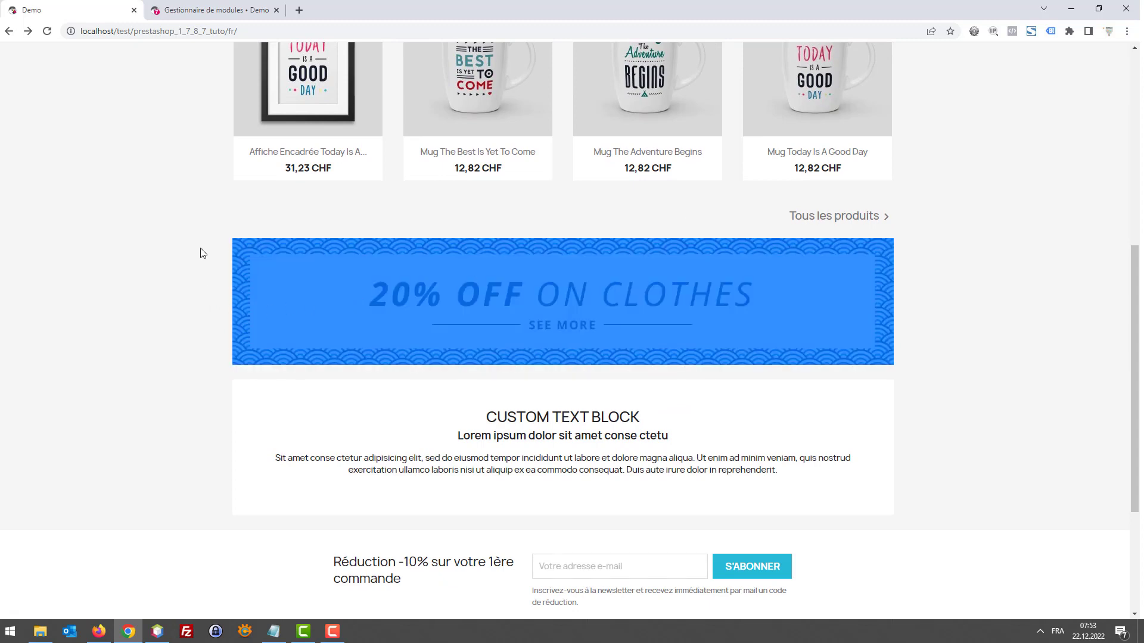
left_click(212, 11)
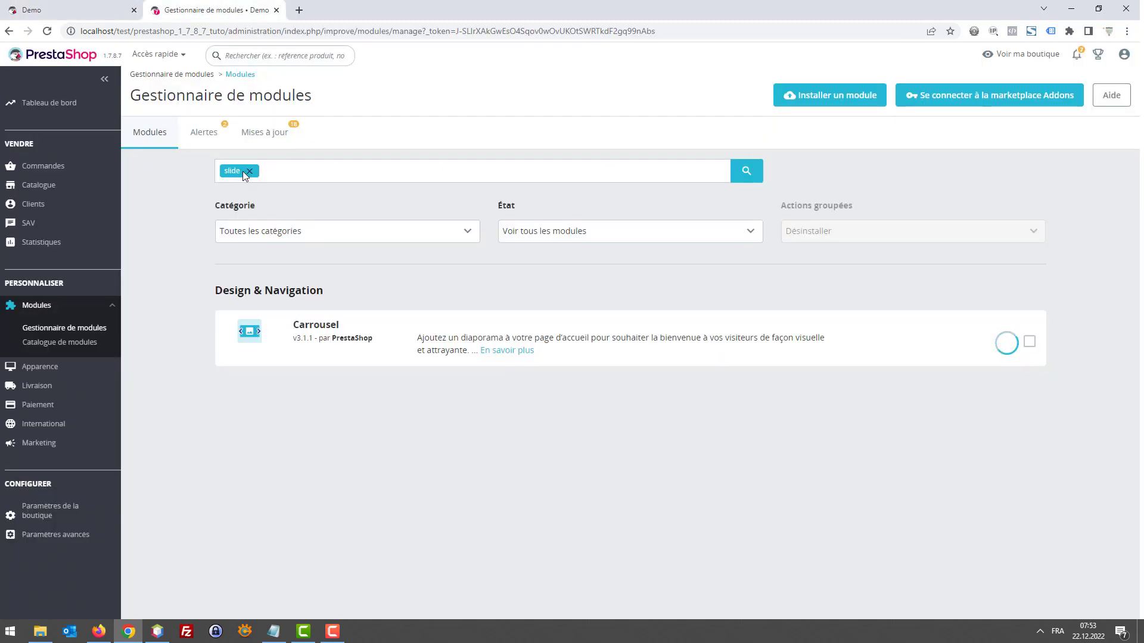
left_click(250, 172)
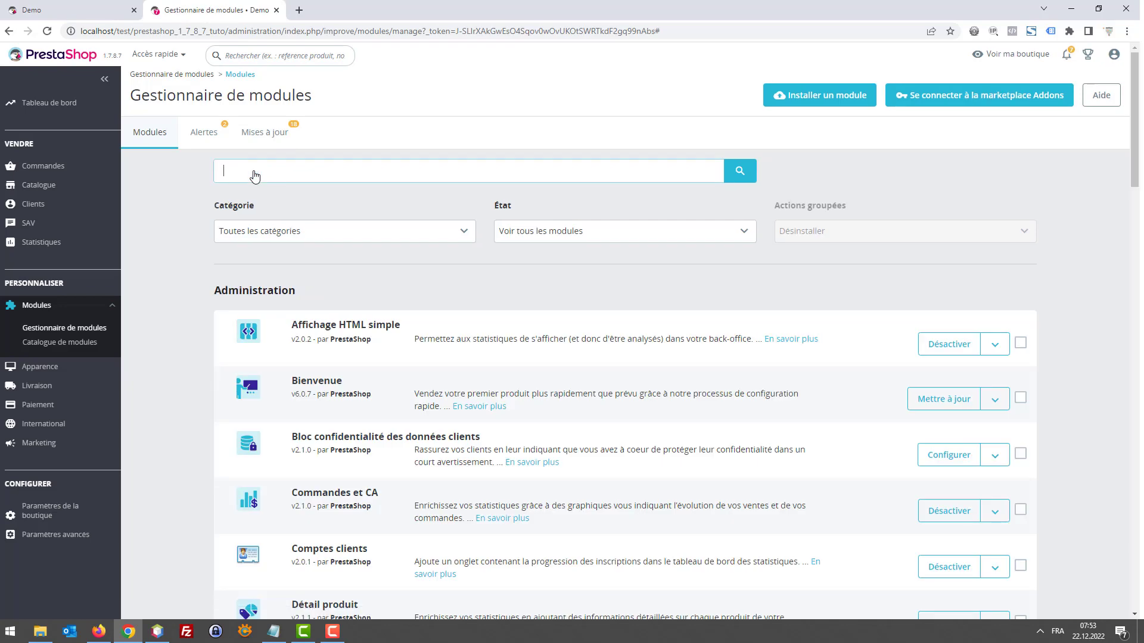
mouse_move(52, 366)
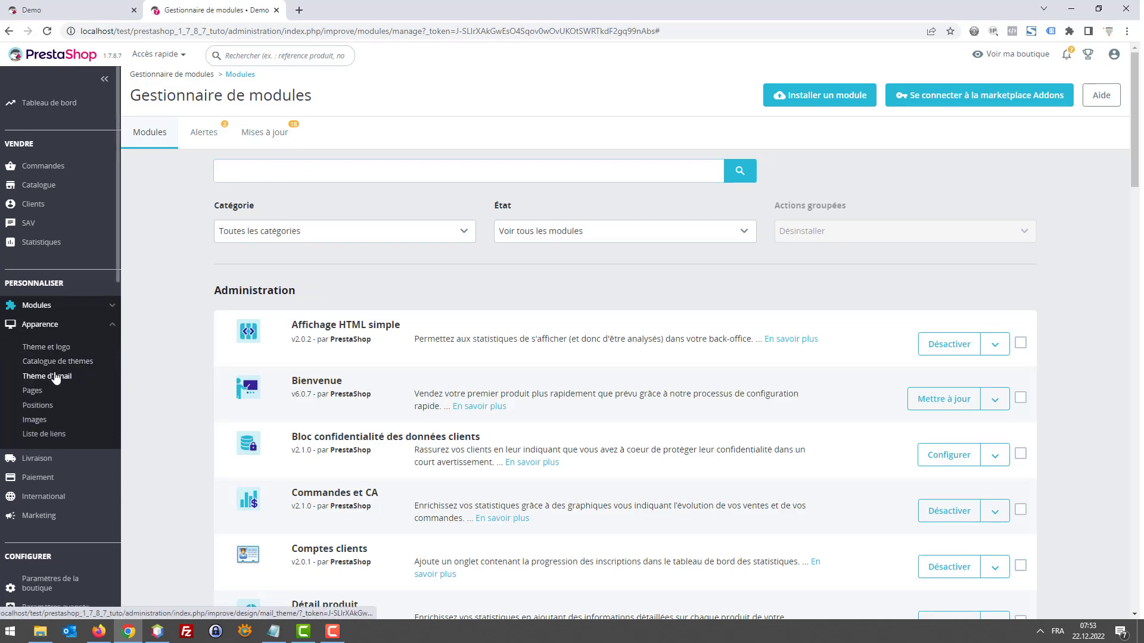
left_click(46, 406)
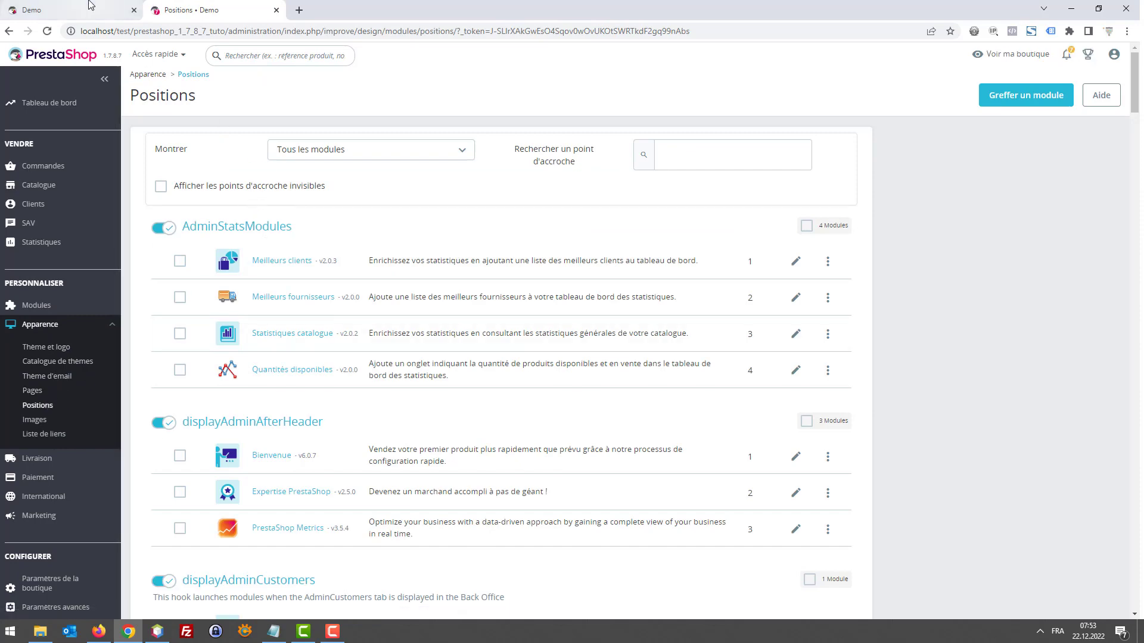
- Show only the Bannière module's hooks and move Bannière to position 2 in displayHome, above Produits phares
left_click(91, 5)
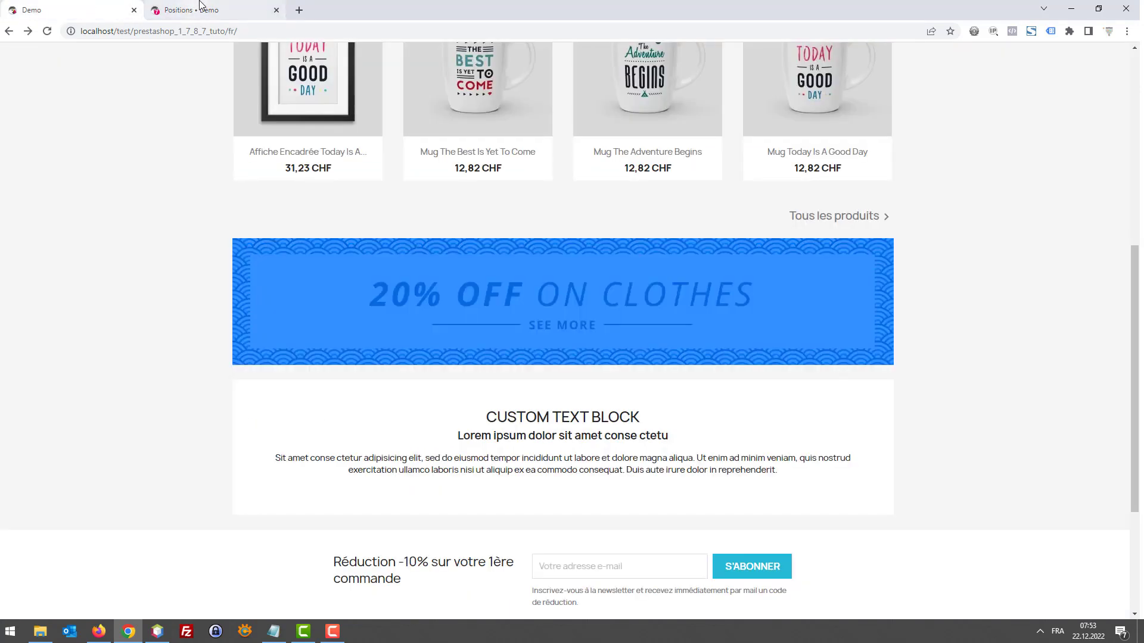
left_click(209, 9)
left_click(310, 150)
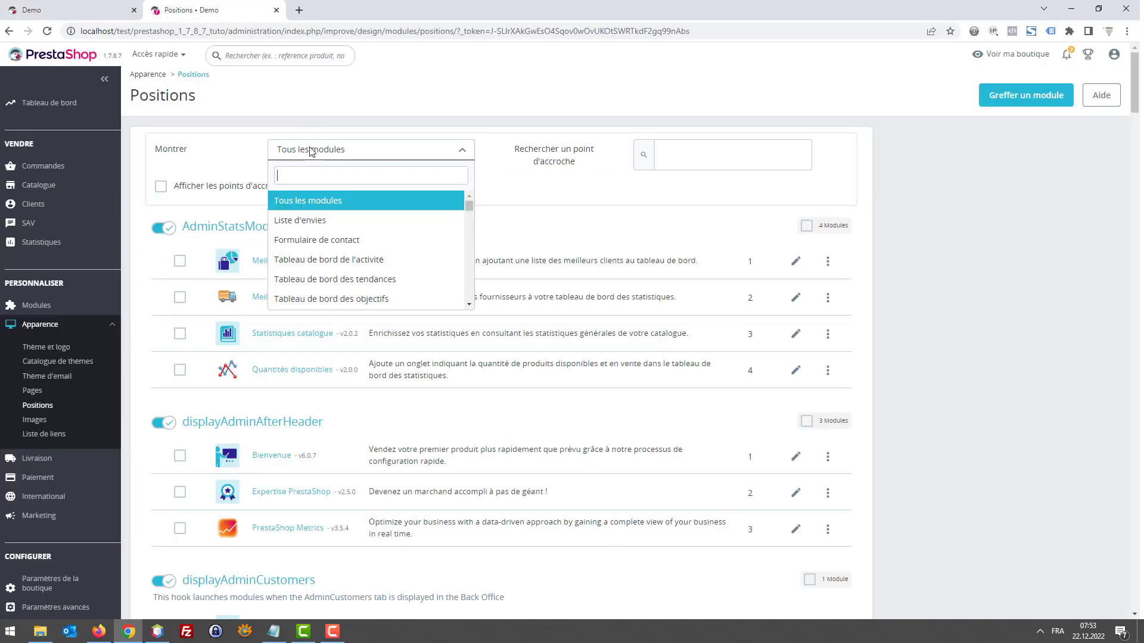
type("ban")
key("Return")
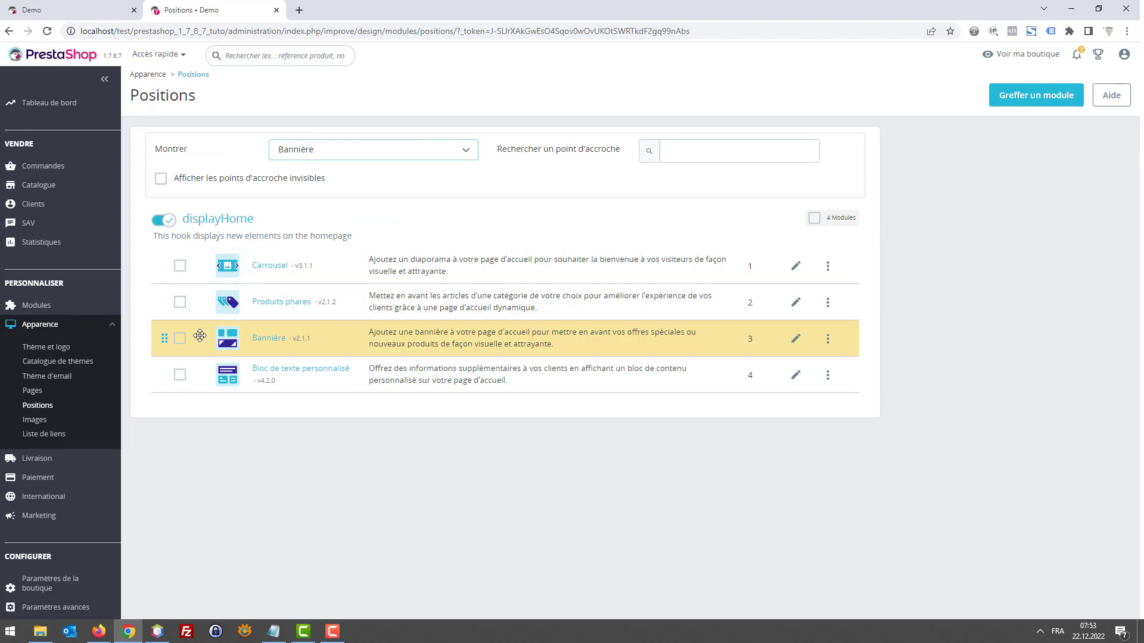
left_click_drag(200, 336, 177, 234)
left_click_drag(200, 337, 205, 305)
- Reload the storefront homepage and compare its banner placement with the displayHome module order in the back office
left_click(120, 10)
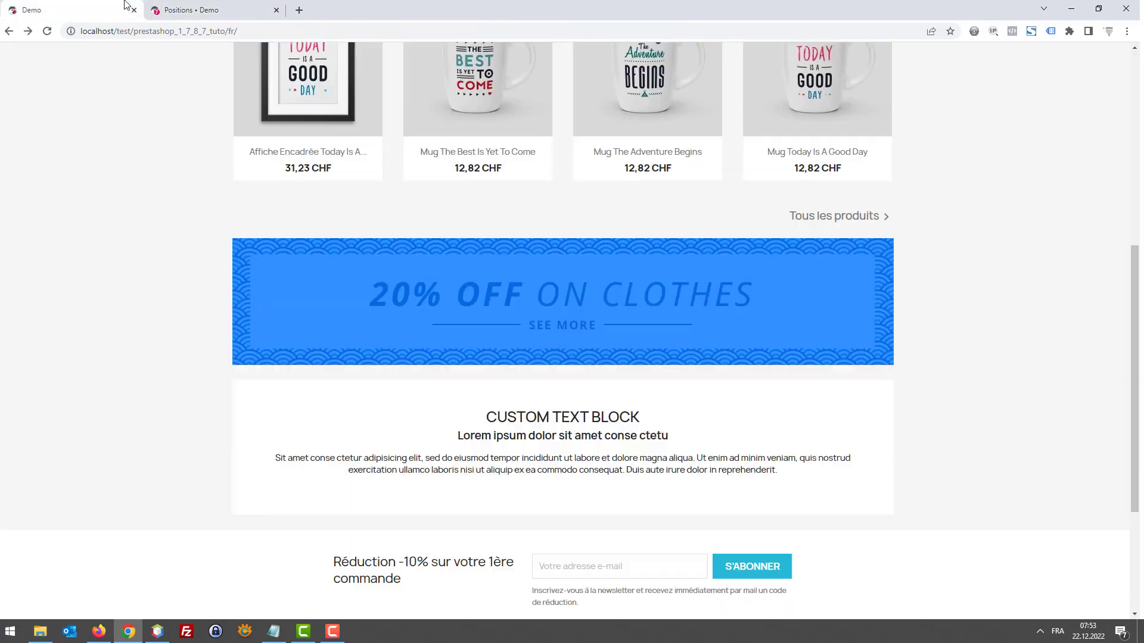
key("F5")
scroll(121, 177, "up", 7)
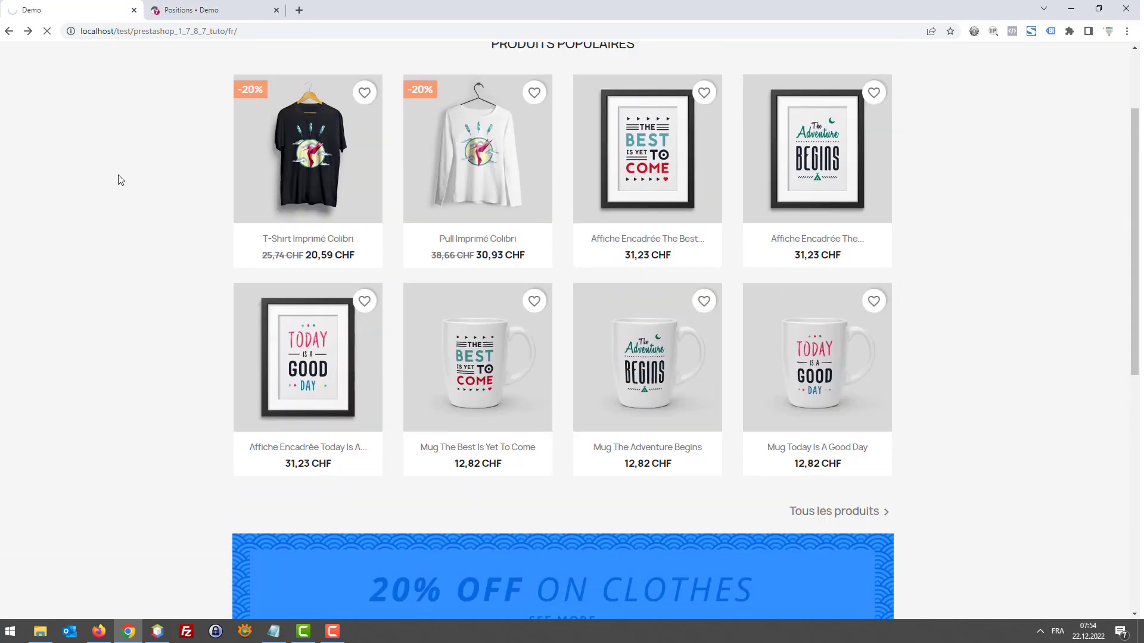
scroll(127, 179, "down", 6)
scroll(127, 179, "up", 3)
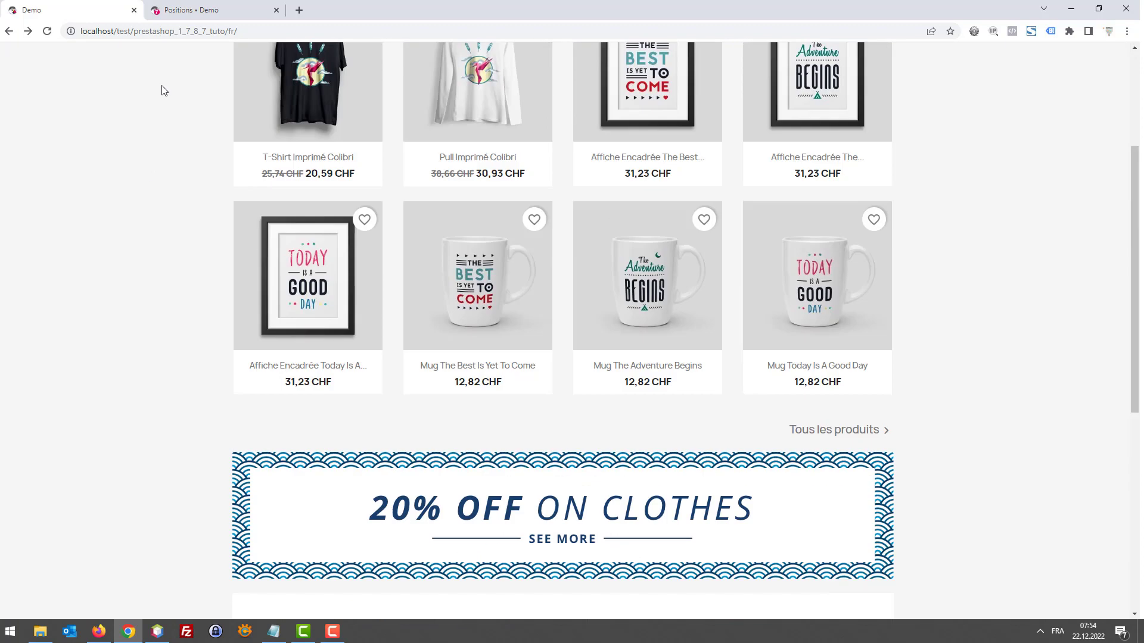
left_click(194, 10)
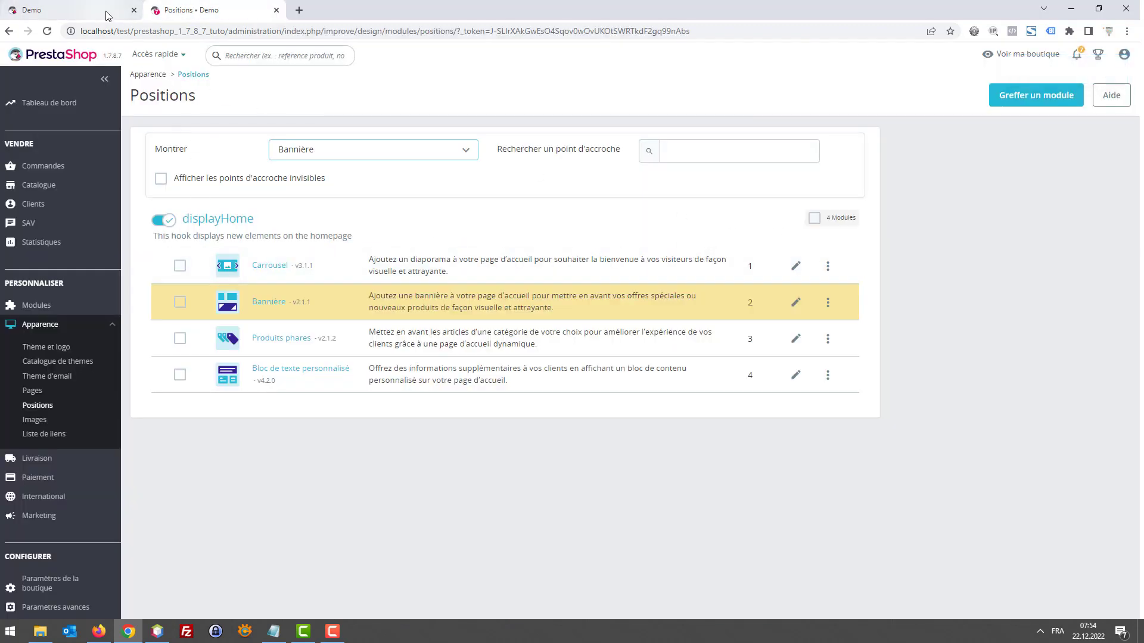
scroll(66, 475, "down", 1)
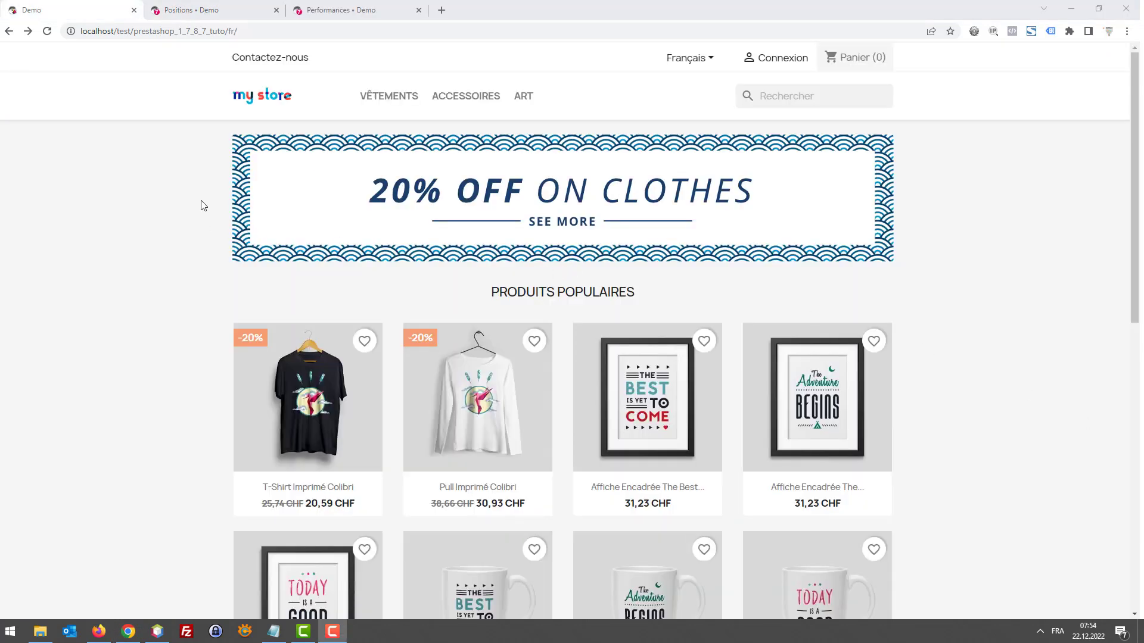
- Examine the clothes banner's placement relative to the popular products on the storefront homepage
scroll(149, 217, "down", 8)
scroll(152, 218, "up", 6)
scroll(151, 213, "up", 2)
left_click(71, 204)
left_click_drag(991, 206, 199, 184)
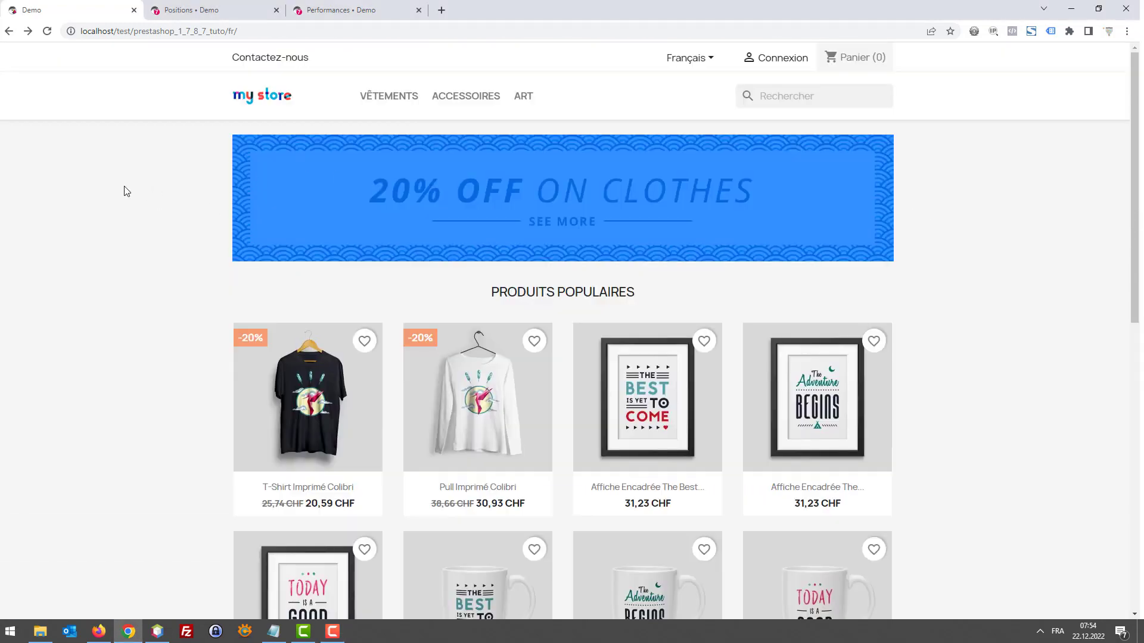
left_click(26, 198)
- Return to the back office and open the module manager (Gestionnaire de modules)
left_click(192, 7)
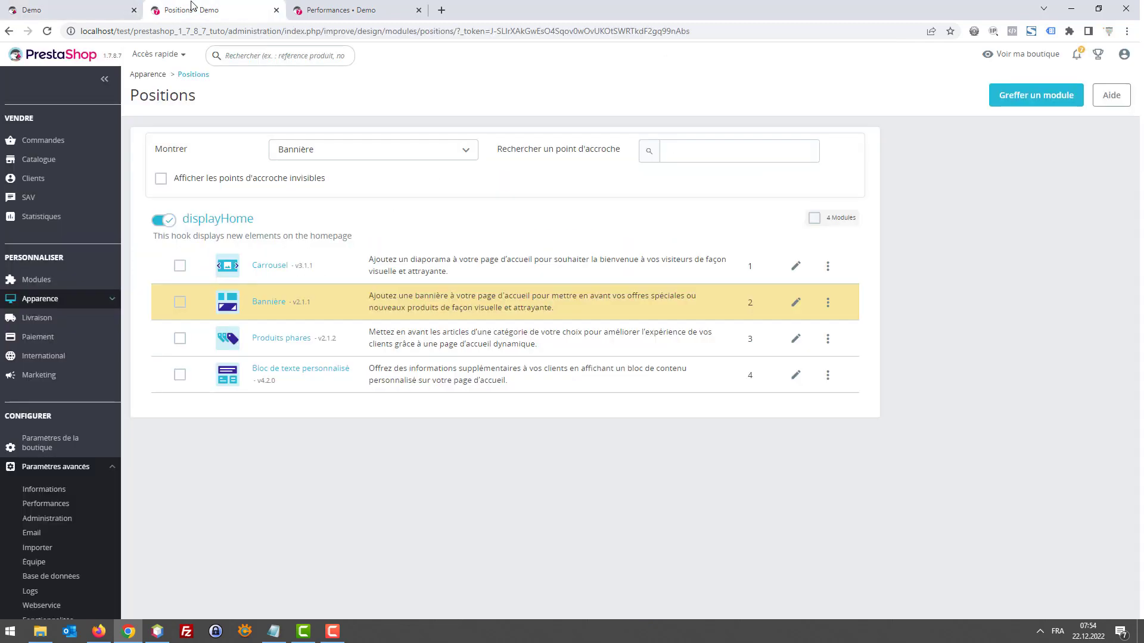
left_click(382, 11)
left_click(238, 8)
mouse_move(36, 305)
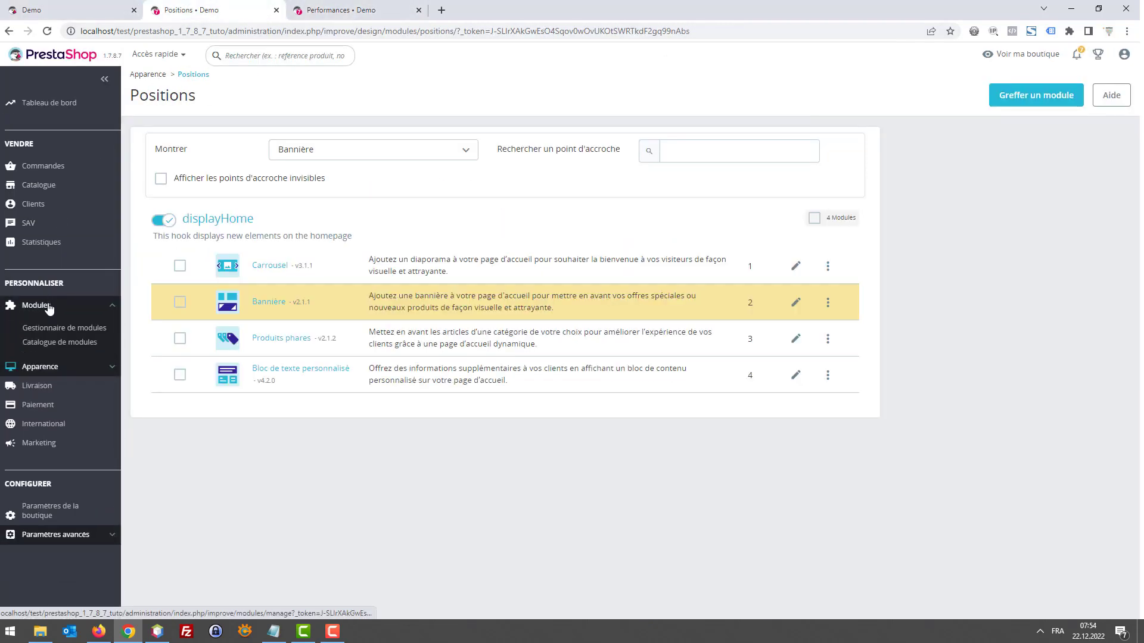
left_click(66, 330)
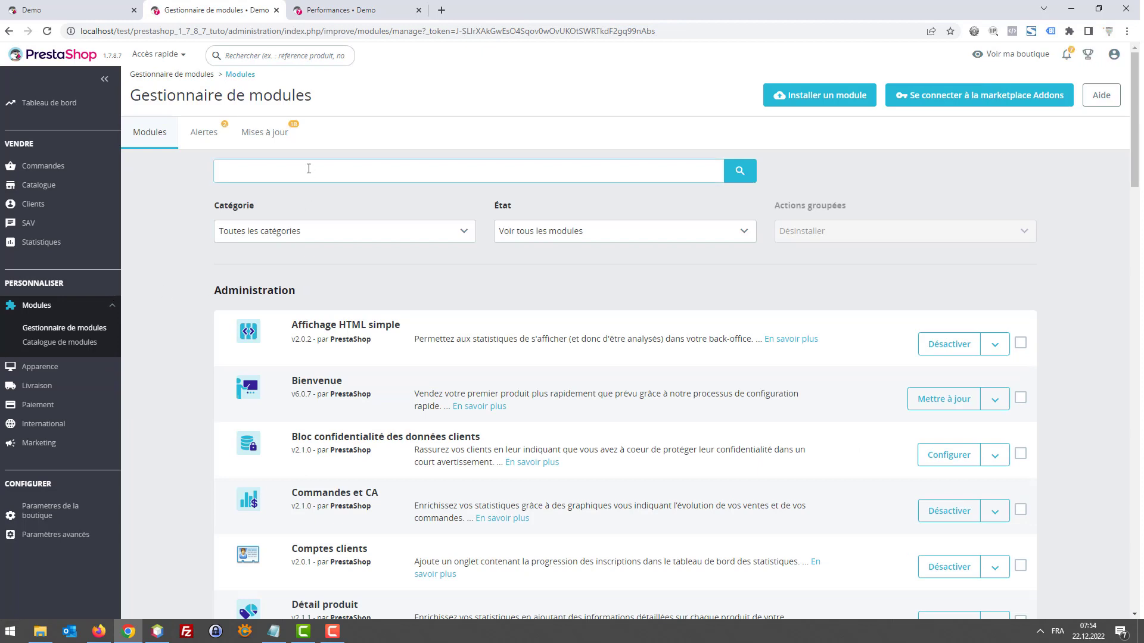
- Search the installed modules for "bannière" and activate the Bannière module on mobile
type("annier")
key("Return")
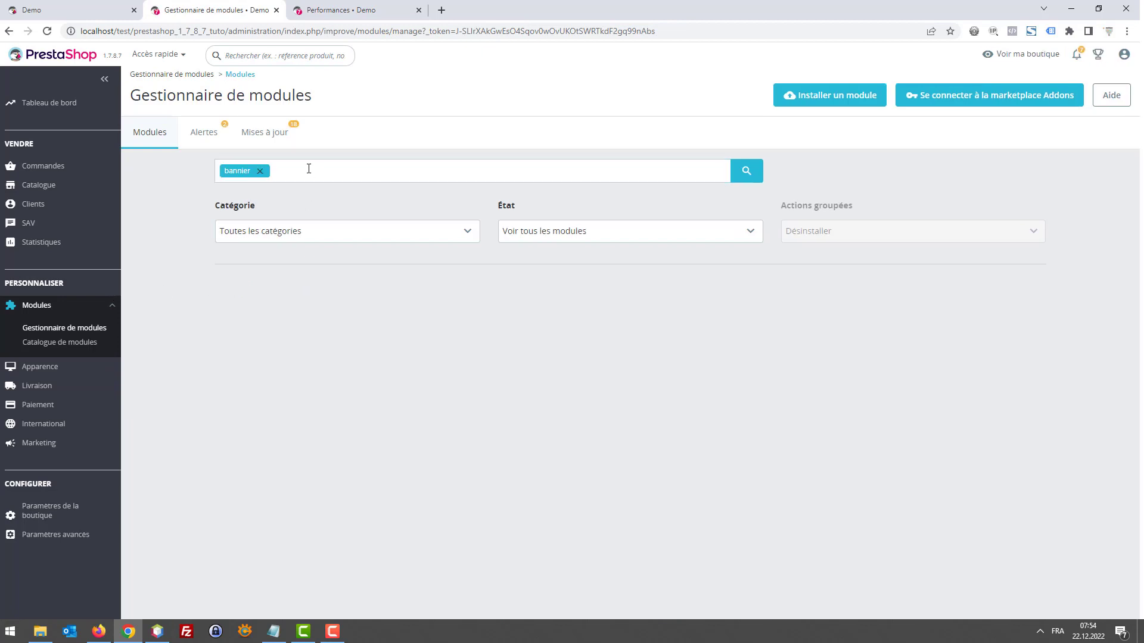
left_click(271, 174)
key("ctrl+a")
type("b")
key("Return")
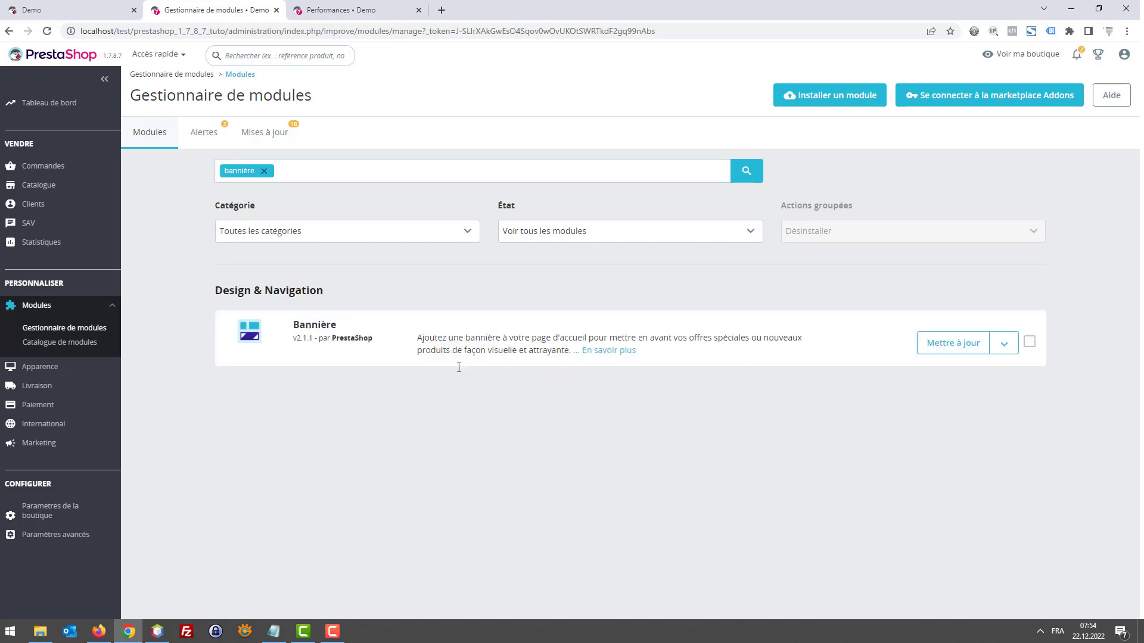
left_click(1004, 343)
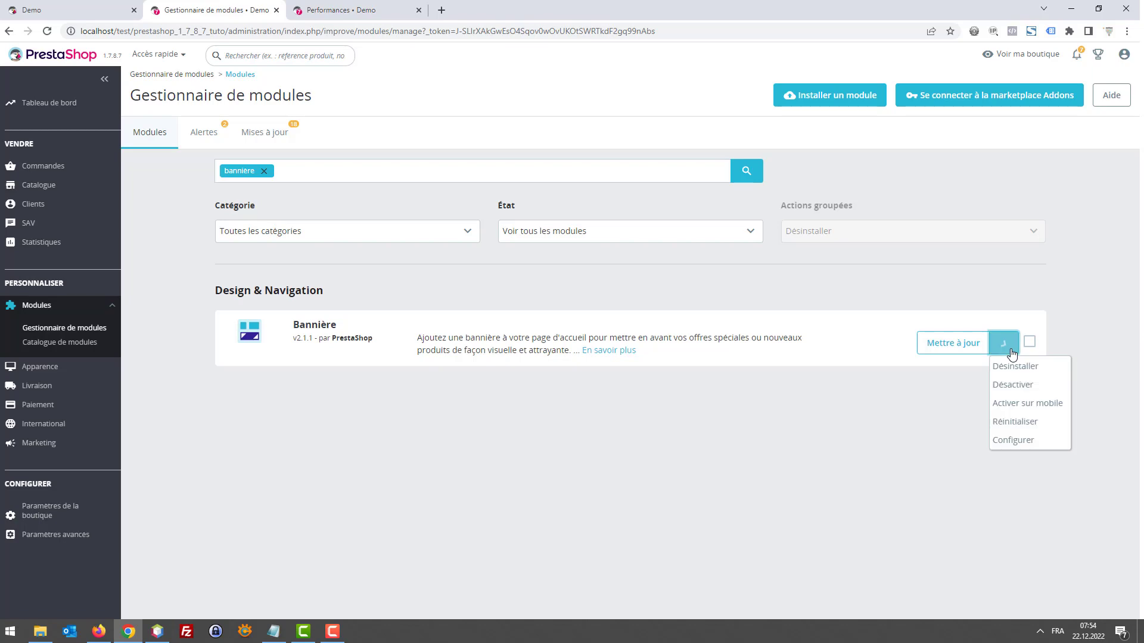
left_click(1017, 406)
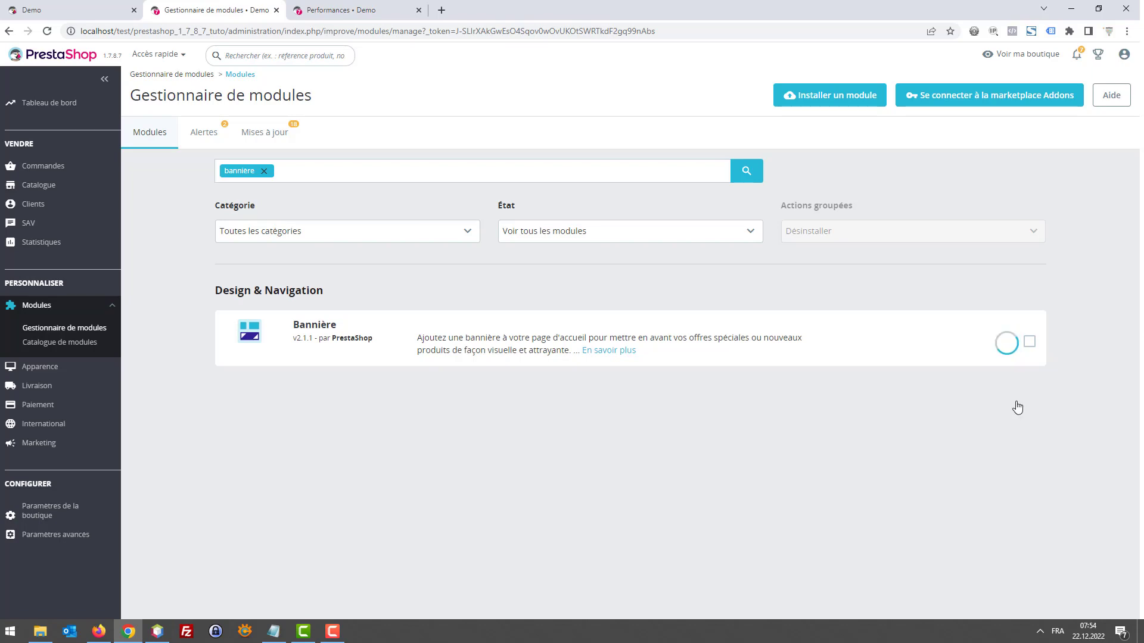
- Reload the storefront homepage and examine the clothes banner's size and shape in the desktop view
left_click(52, 9)
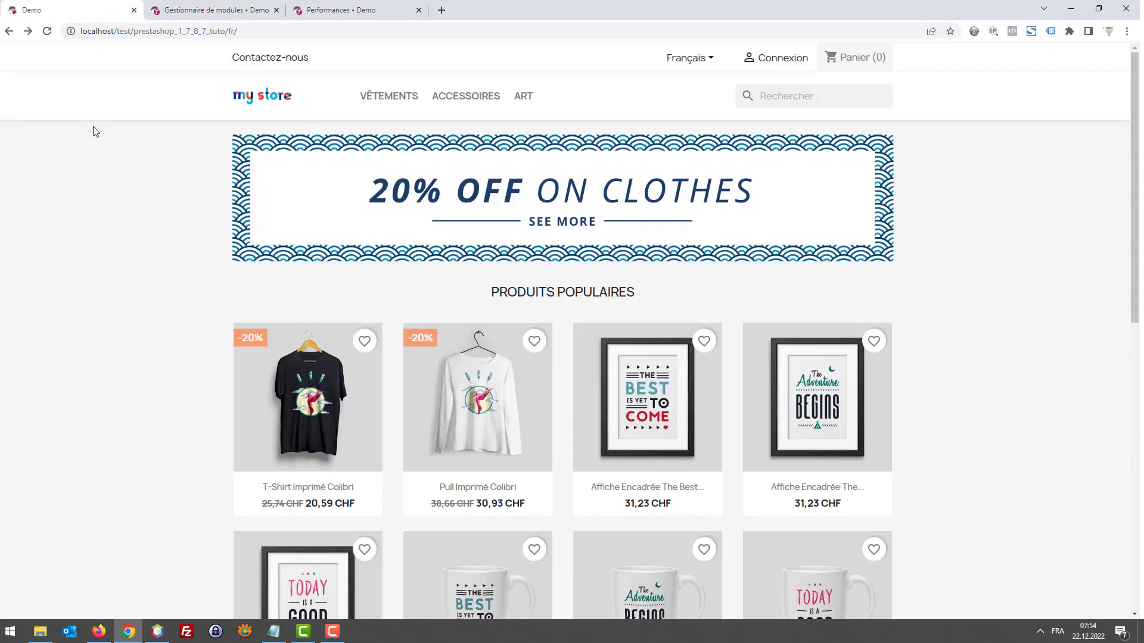
key("F5")
left_click_drag(778, 191, 157, 229)
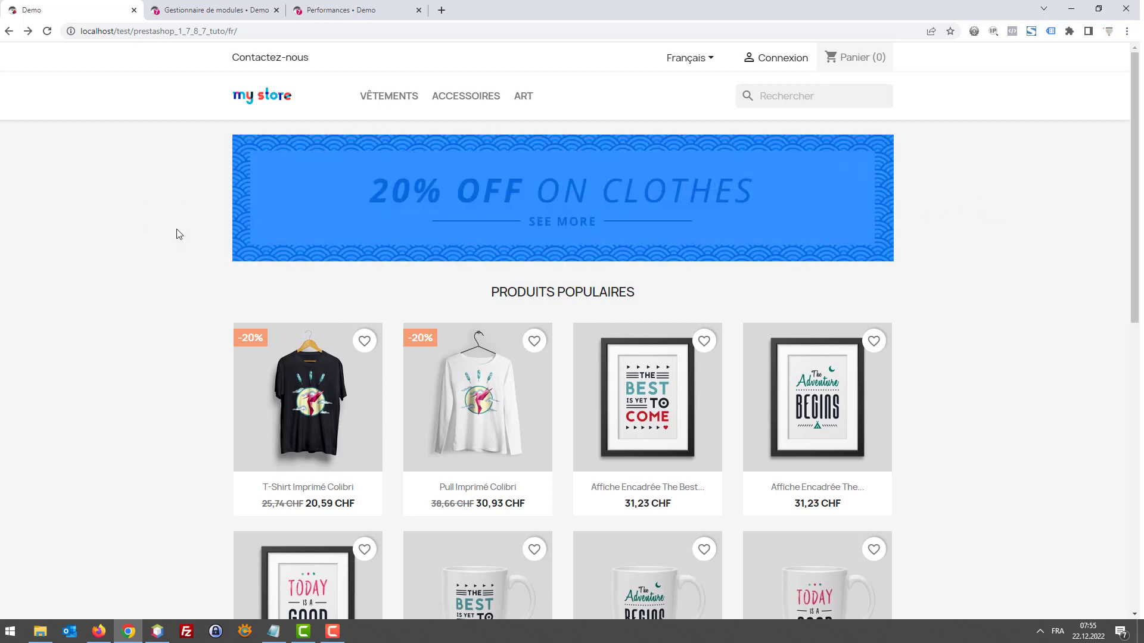
left_click(172, 234)
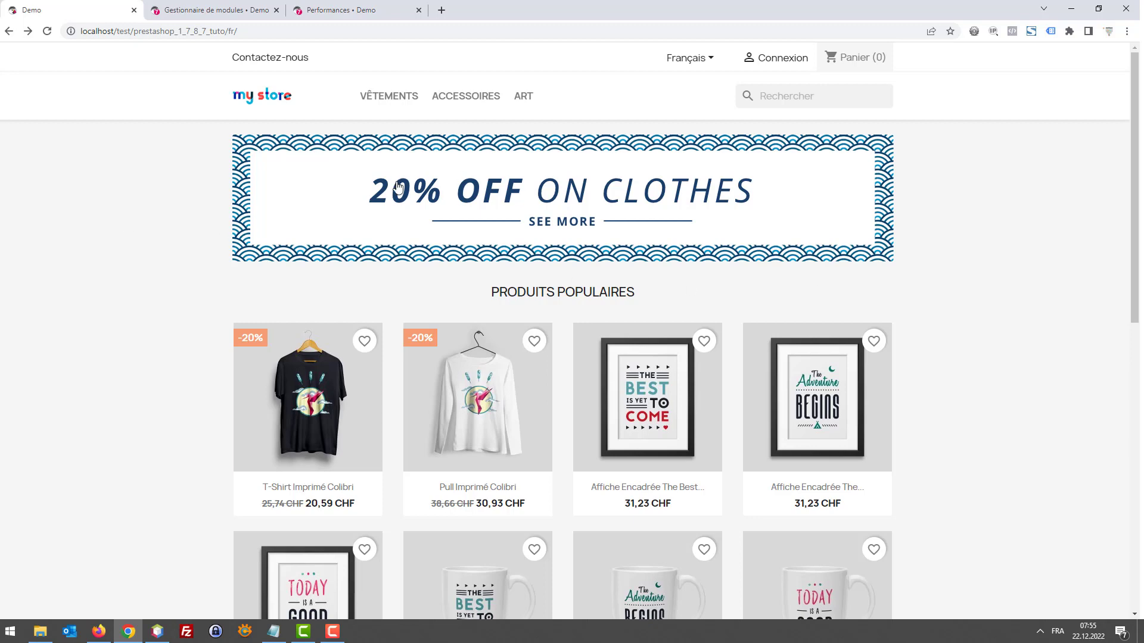
left_click_drag(932, 245, 304, 211)
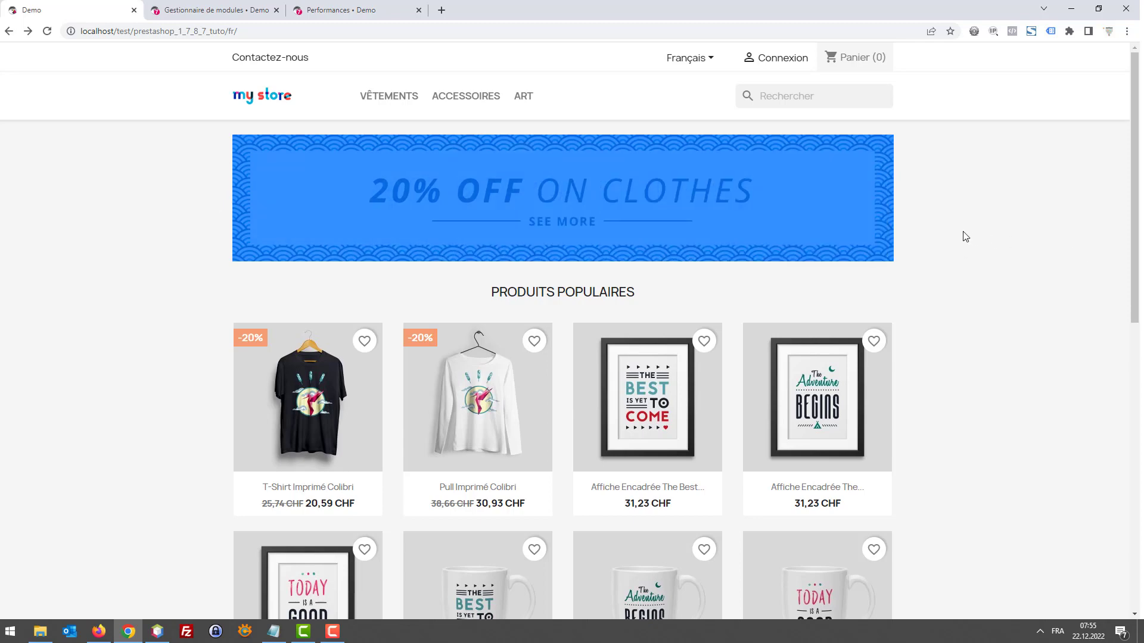
left_click_drag(948, 232, 317, 189)
left_click_drag(236, 195, 159, 210)
left_click(937, 286)
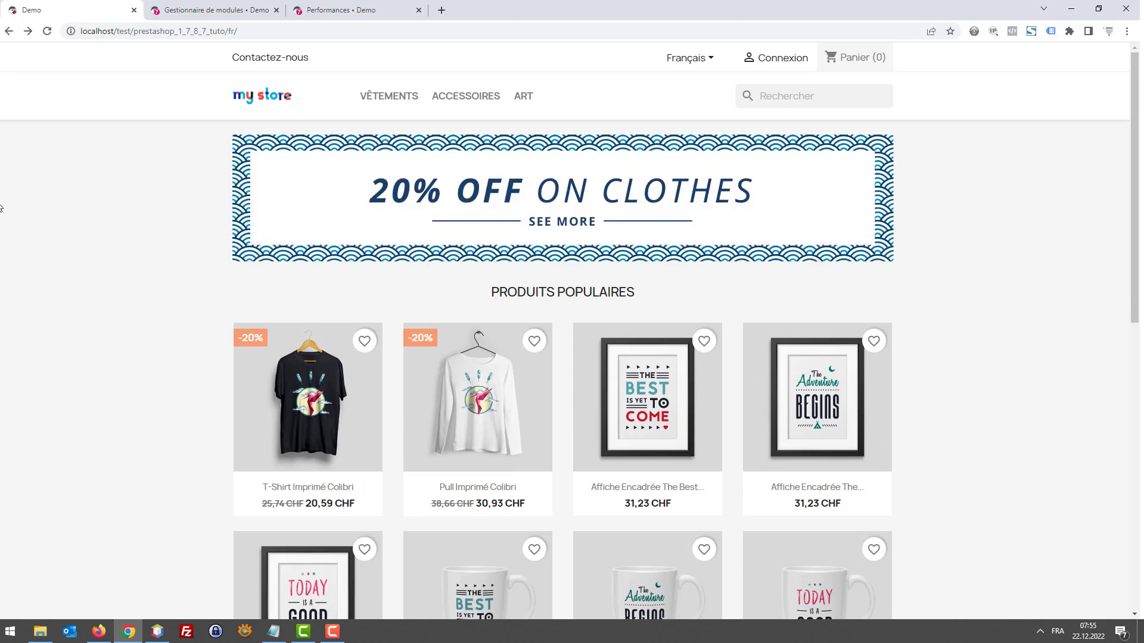
- Check the clothes banner on the reloaded storefront homepage in the Huawei mobile view and close the developer tools
key("F12")
key("F5")
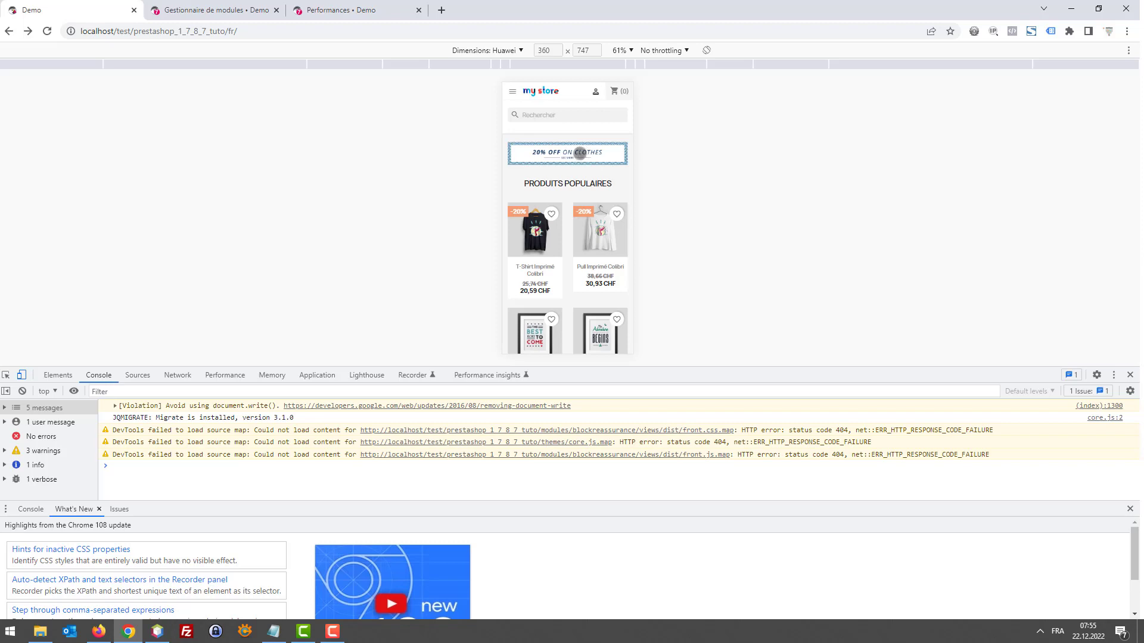
key("F12")
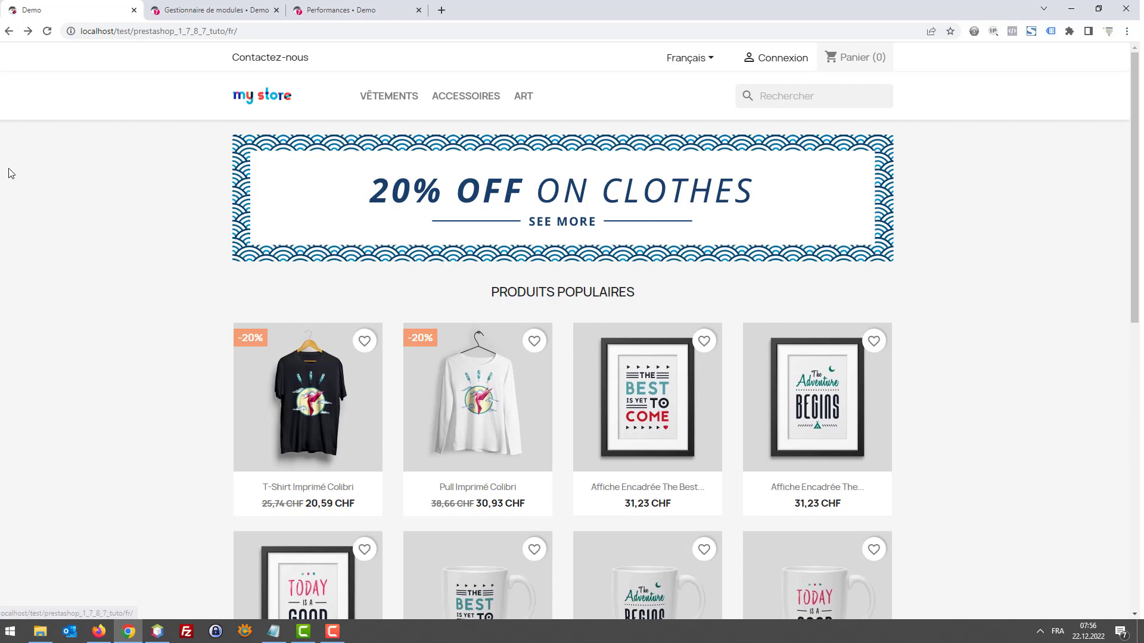
- Turn off mobile device emulation in the developer tools and inspect the clothes banner's image element
key("F12")
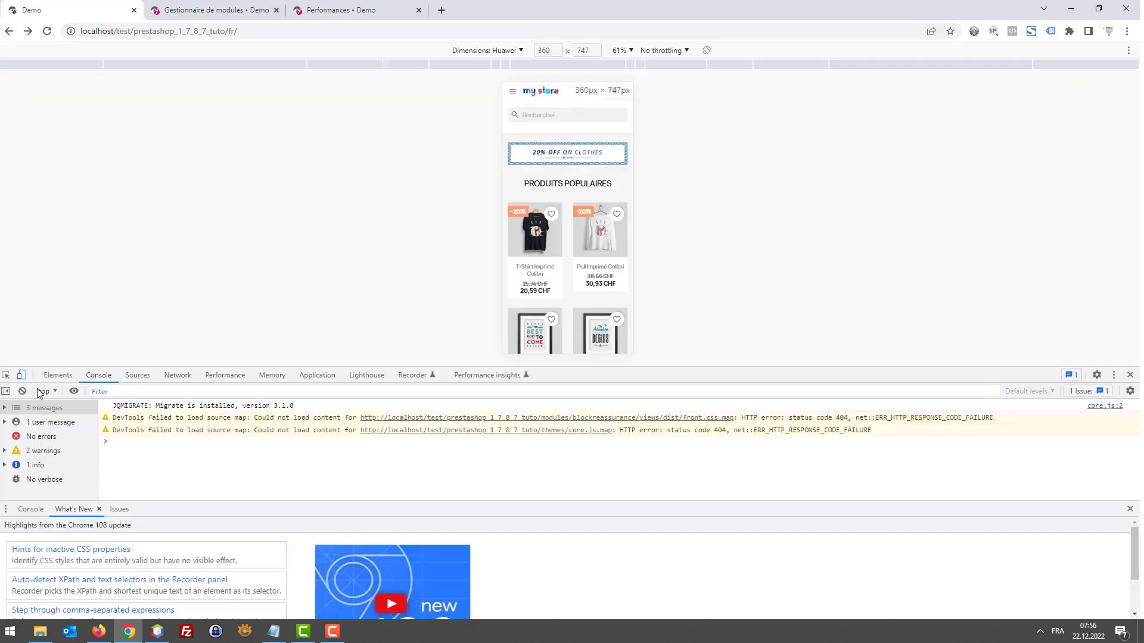
left_click(22, 375)
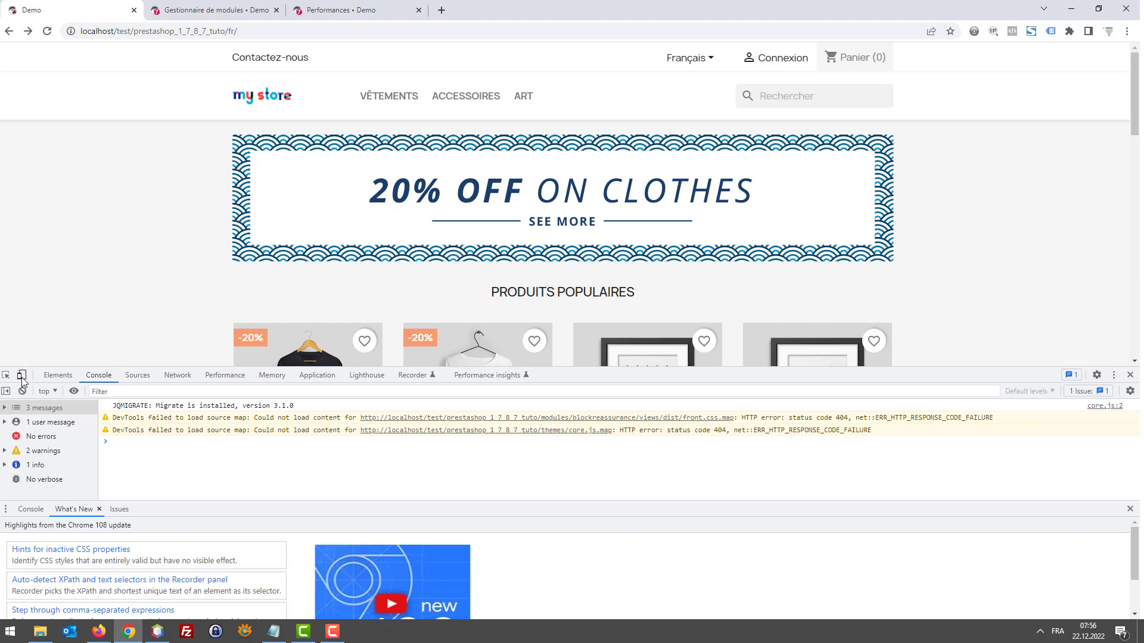
key("F12")
key("F12")
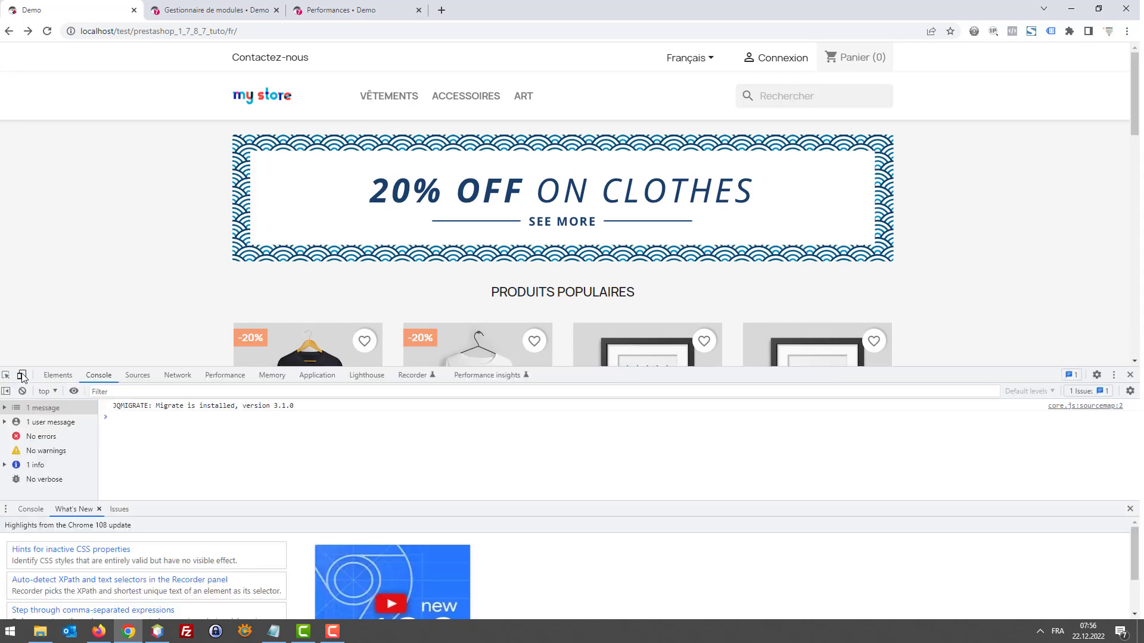
left_click(6, 375)
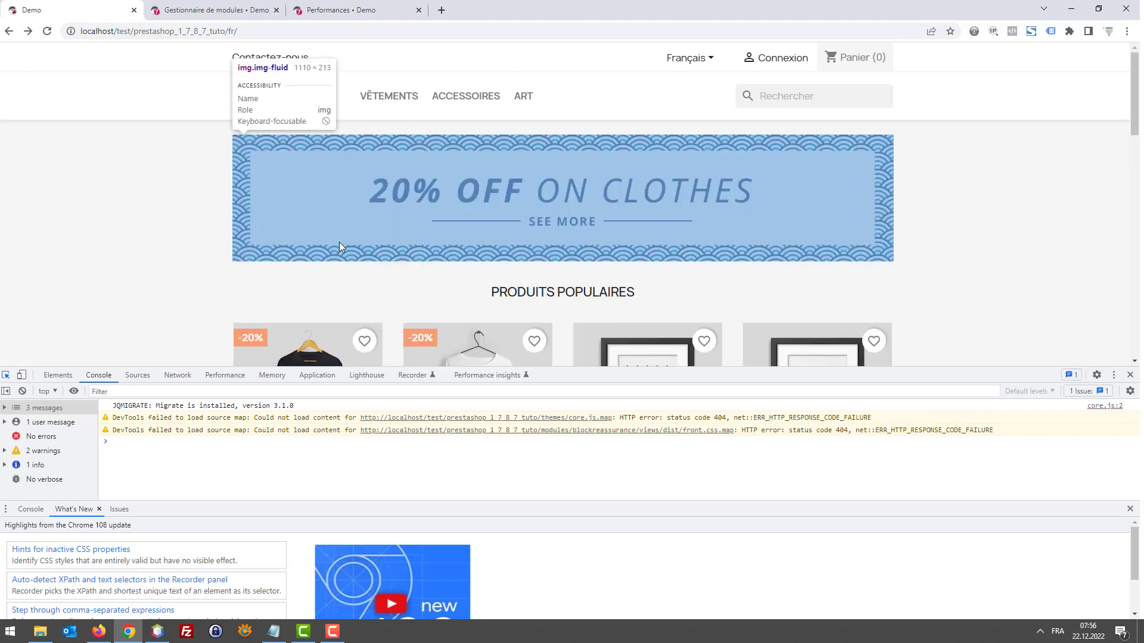
left_click(339, 242)
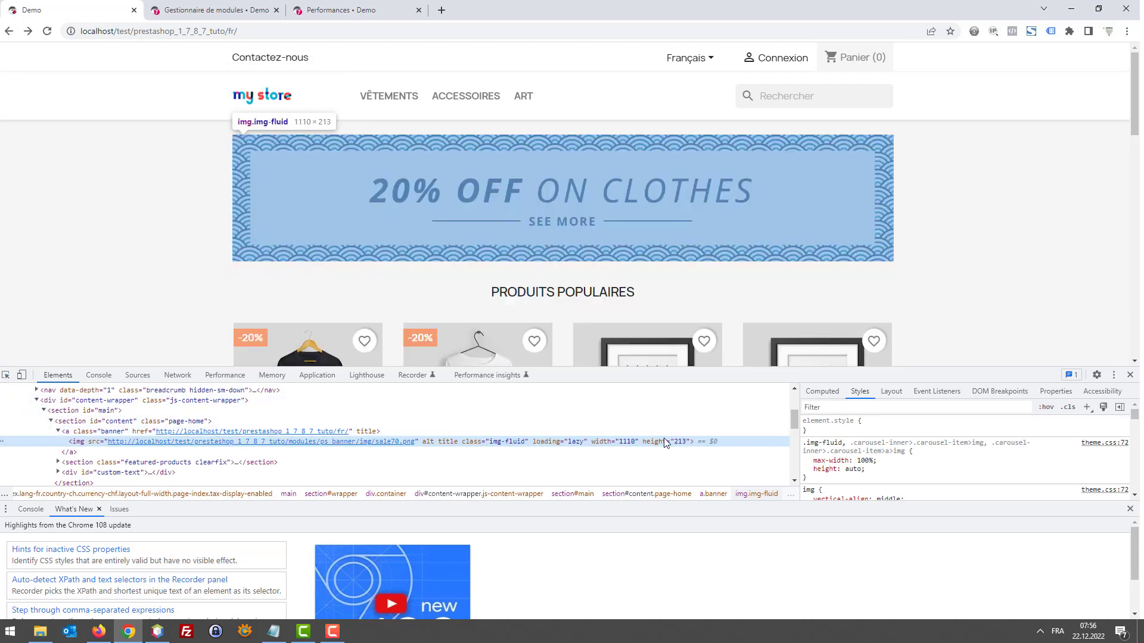
- Disable the height: auto style rule on the banner image and set its height attribute to 200
left_click(807, 470)
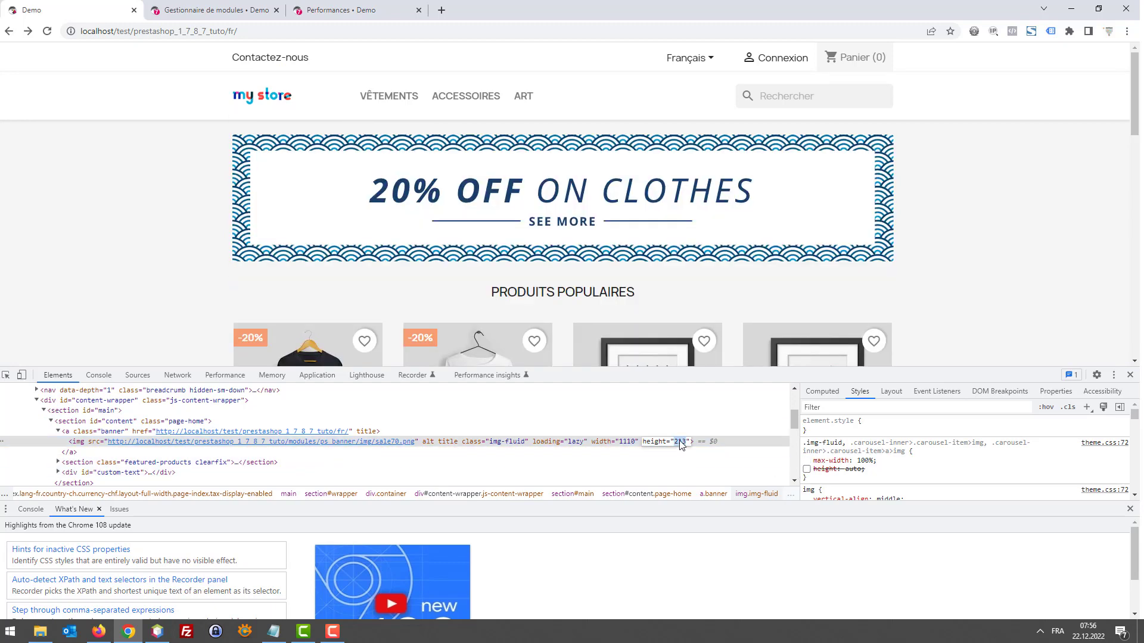
type("200")
key("Return")
- Set the clothes banner image's height attribute to 500 and check how much of the popular products section fits below it
double_click(680, 442)
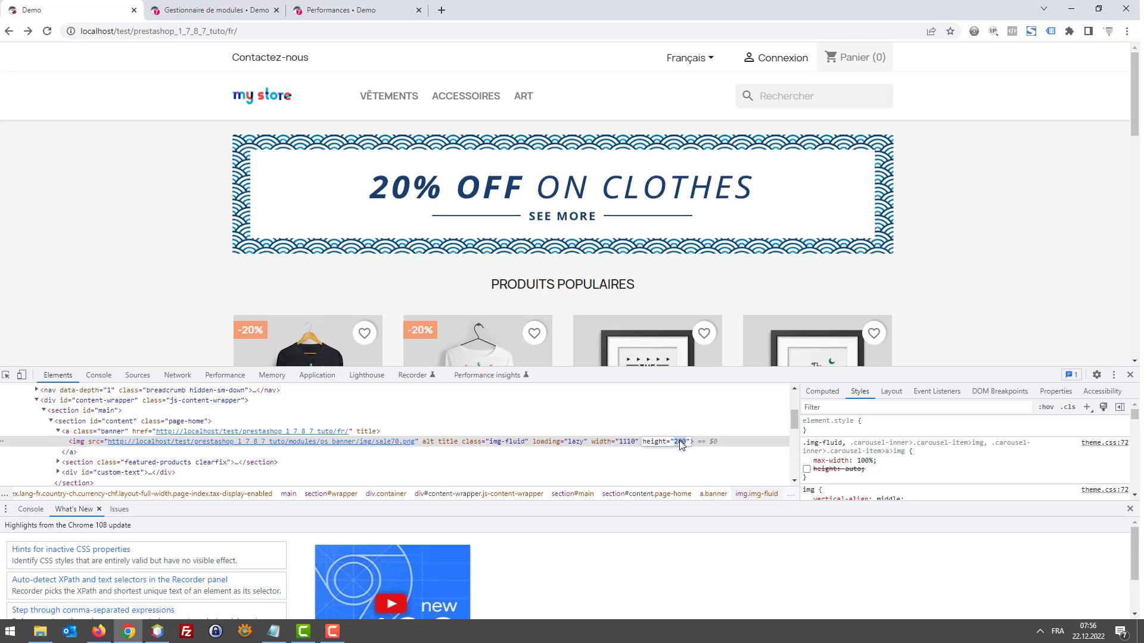
type("500")
key("Return")
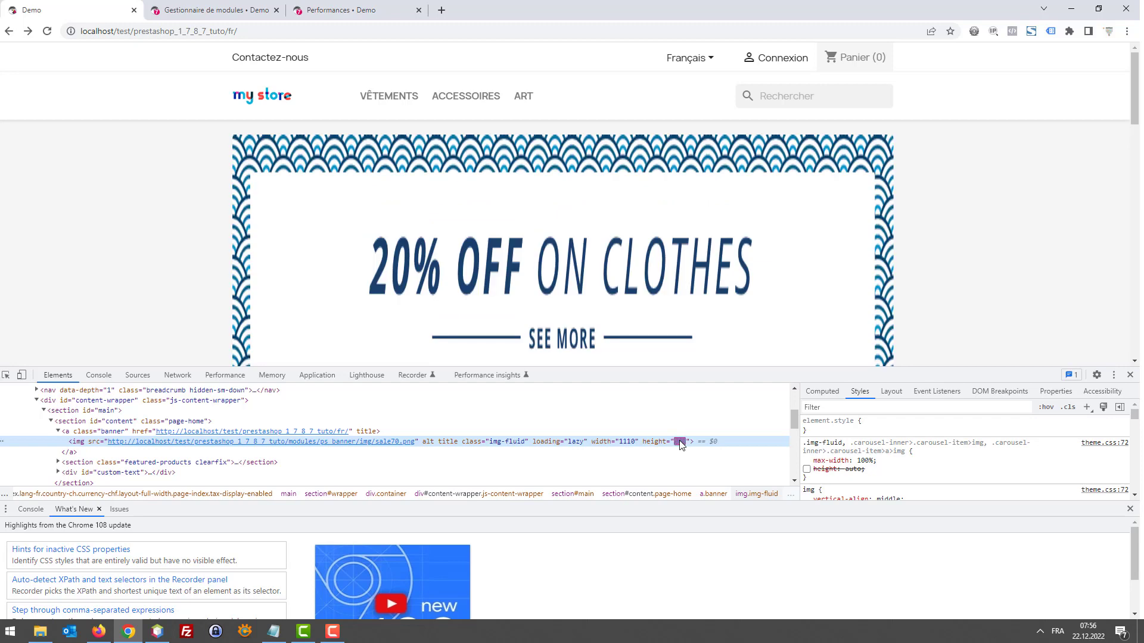
scroll(692, 272, "down", 2)
left_click_drag(682, 374, 686, 470)
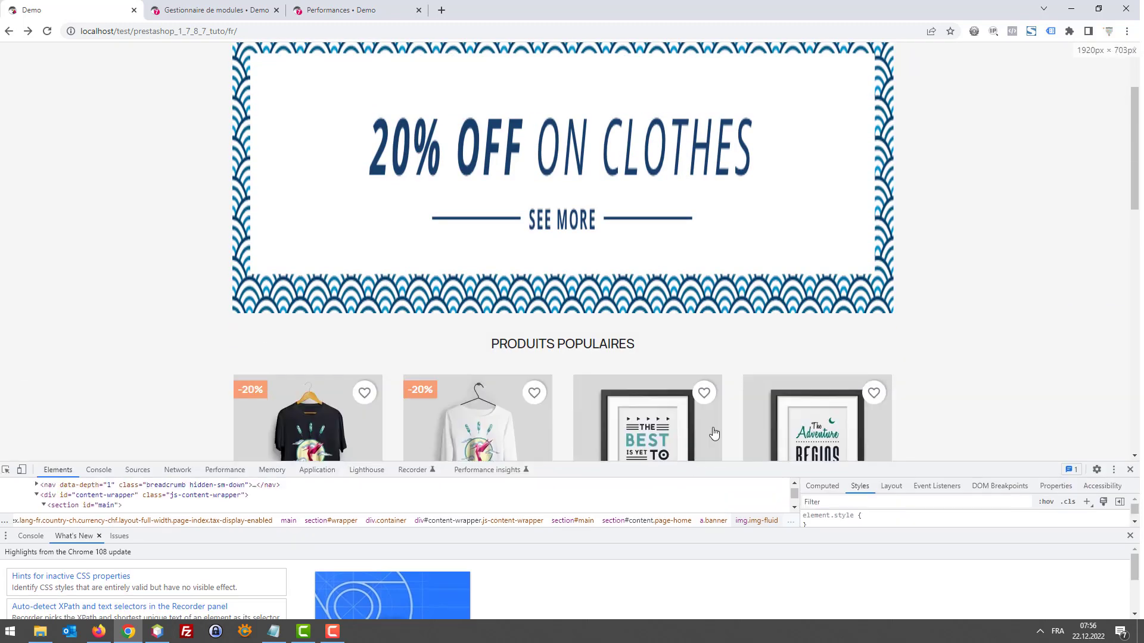
scroll(733, 417, "up", 2)
scroll(861, 426, "down", 2)
left_click_drag(870, 467, 879, 382)
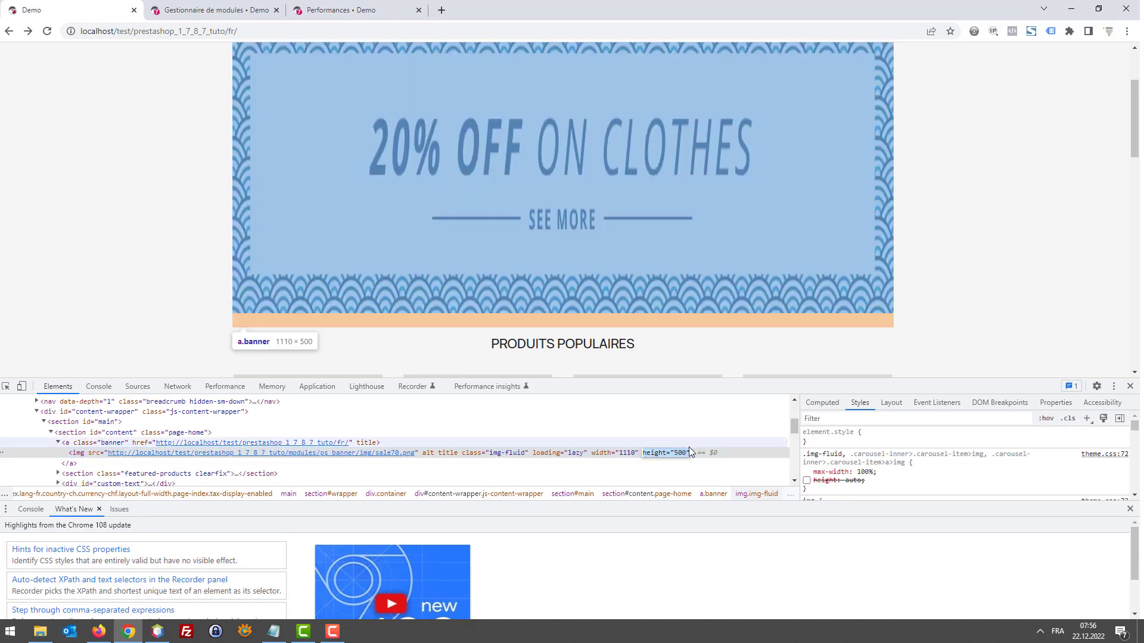
- Set the clothes banner image's height attribute to 600 and examine the banner from the page header to the popular products
double_click(679, 453)
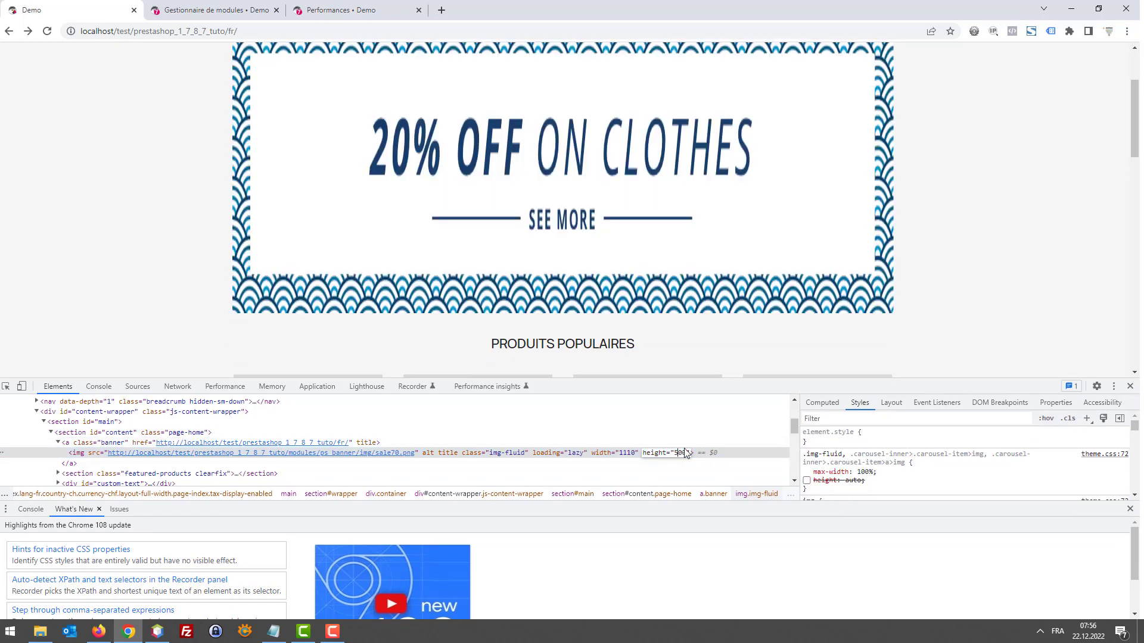
type("600")
key("Return")
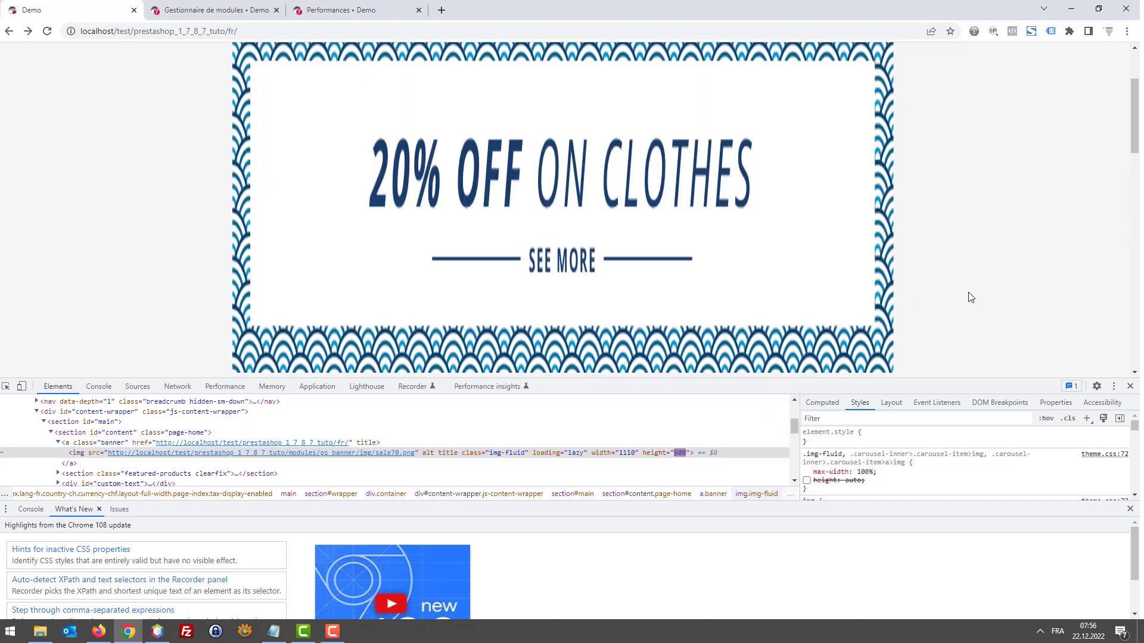
left_click_drag(853, 378, 855, 439)
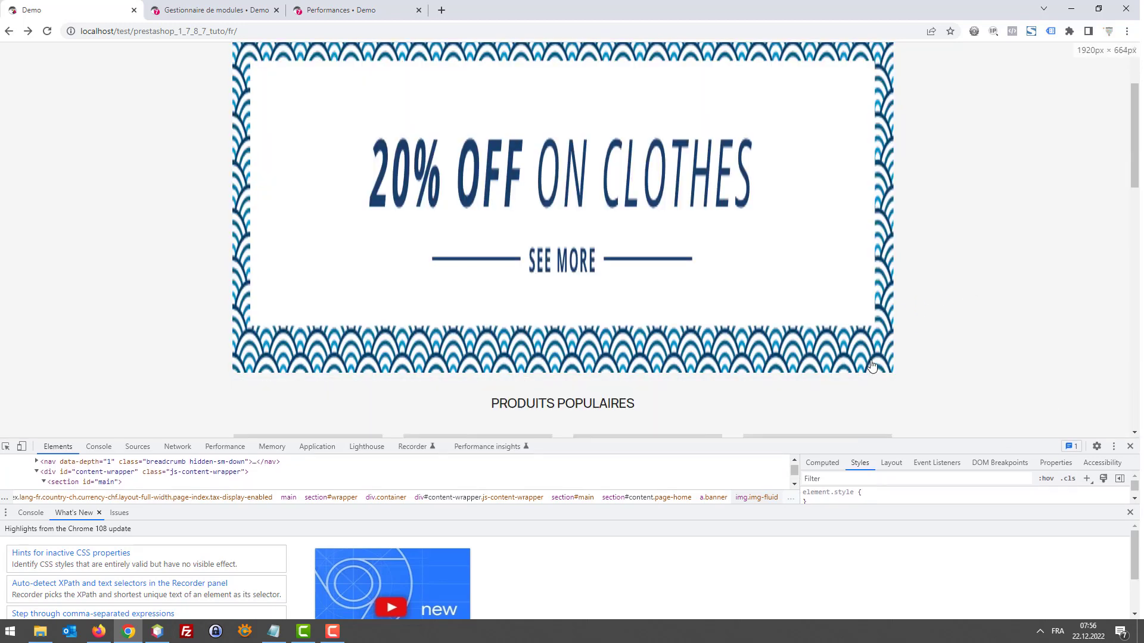
scroll(857, 346, "up", 2)
scroll(856, 345, "down", 2)
left_click_drag(1011, 439, 987, 479)
scroll(655, 358, "up", 2)
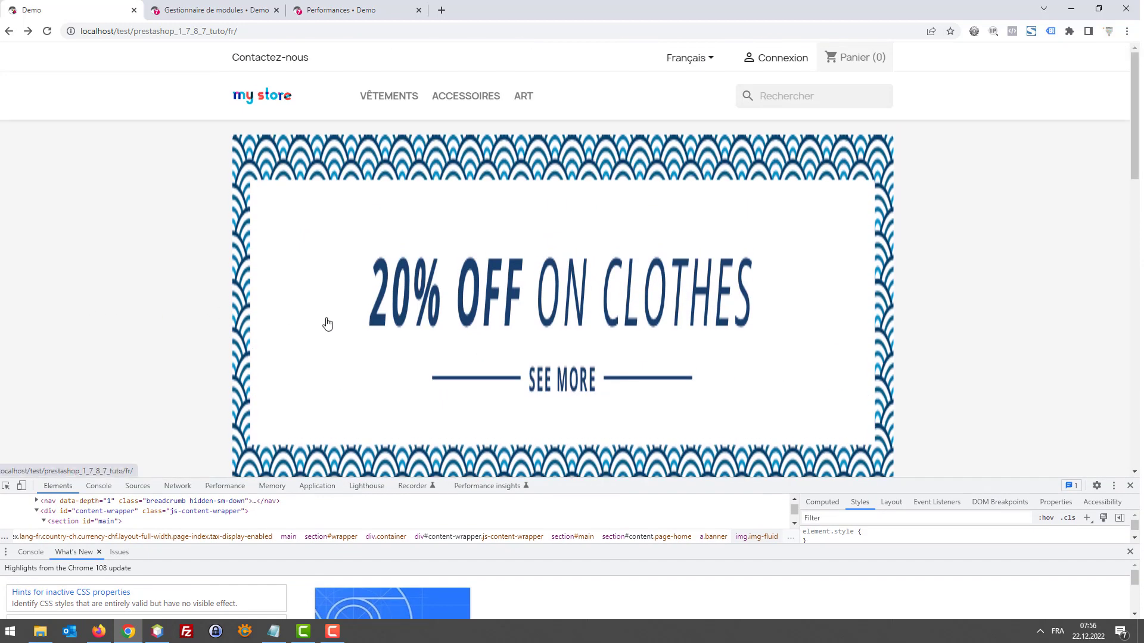
scroll(314, 329, "down", 1)
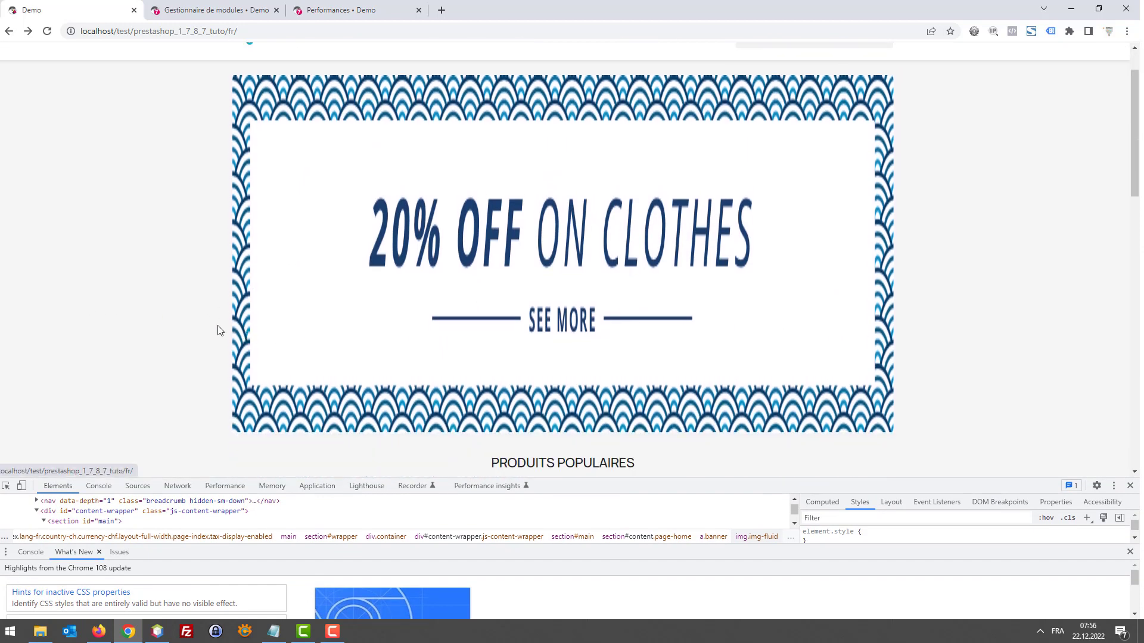
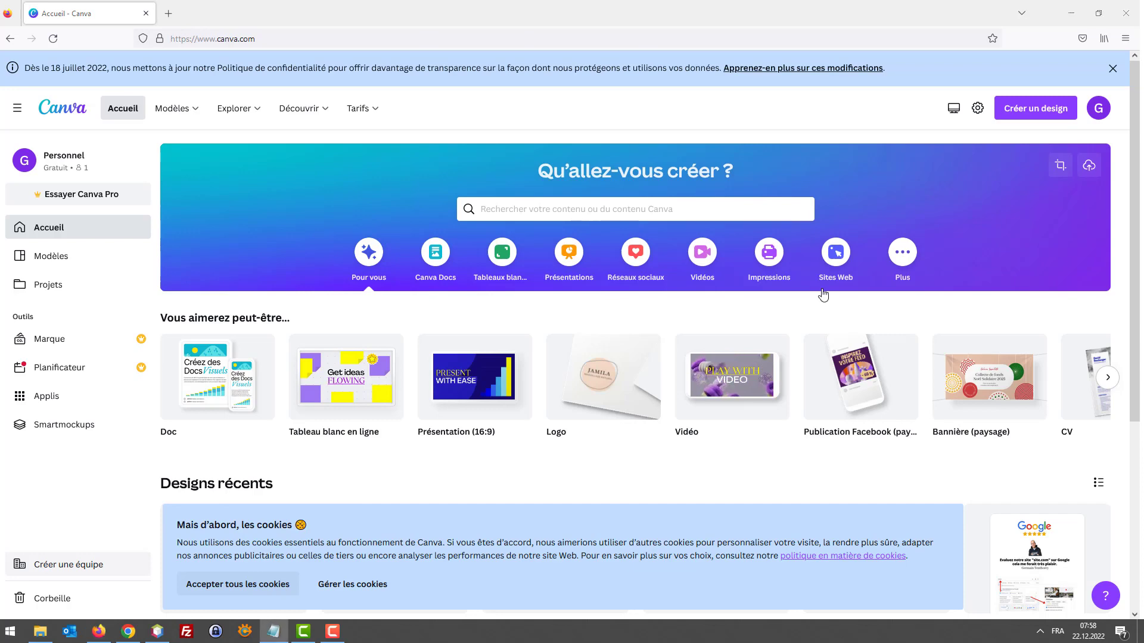
- Switch to the storefront in Chrome and examine the enlarged banner's proportions relative to the header and popular products
left_click(128, 632)
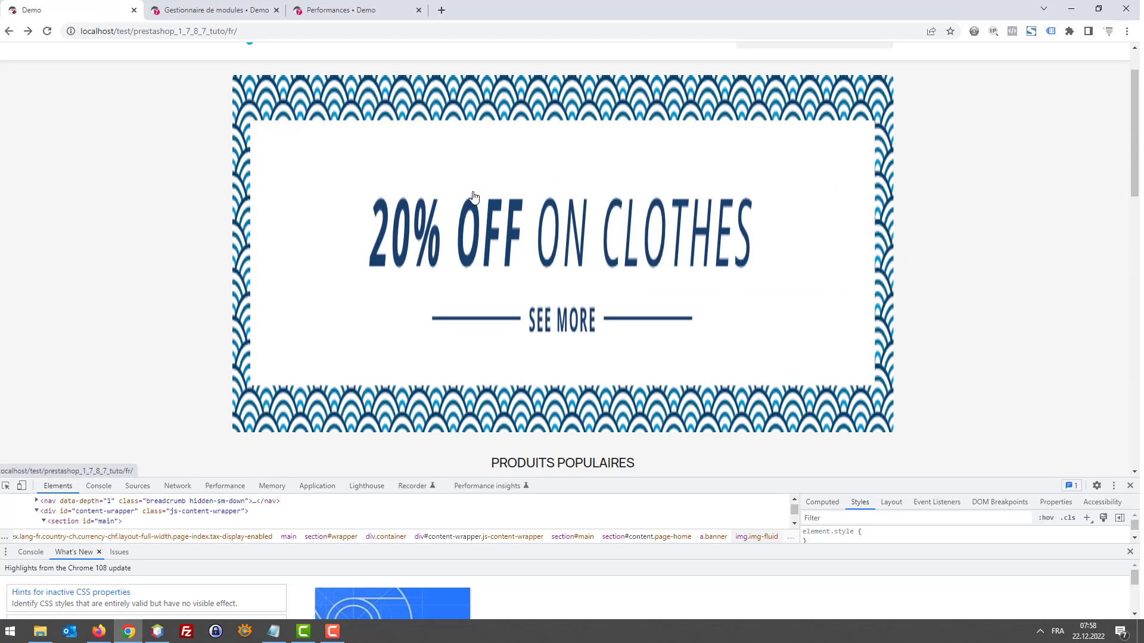
scroll(811, 421, "down", 6)
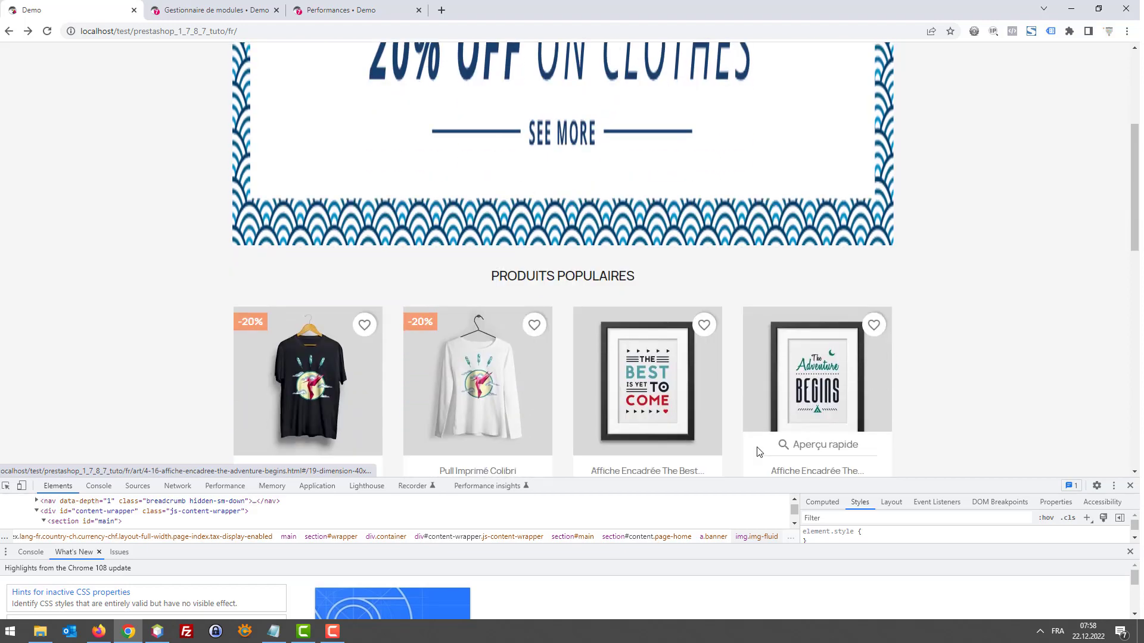
scroll(752, 446, "up", 7)
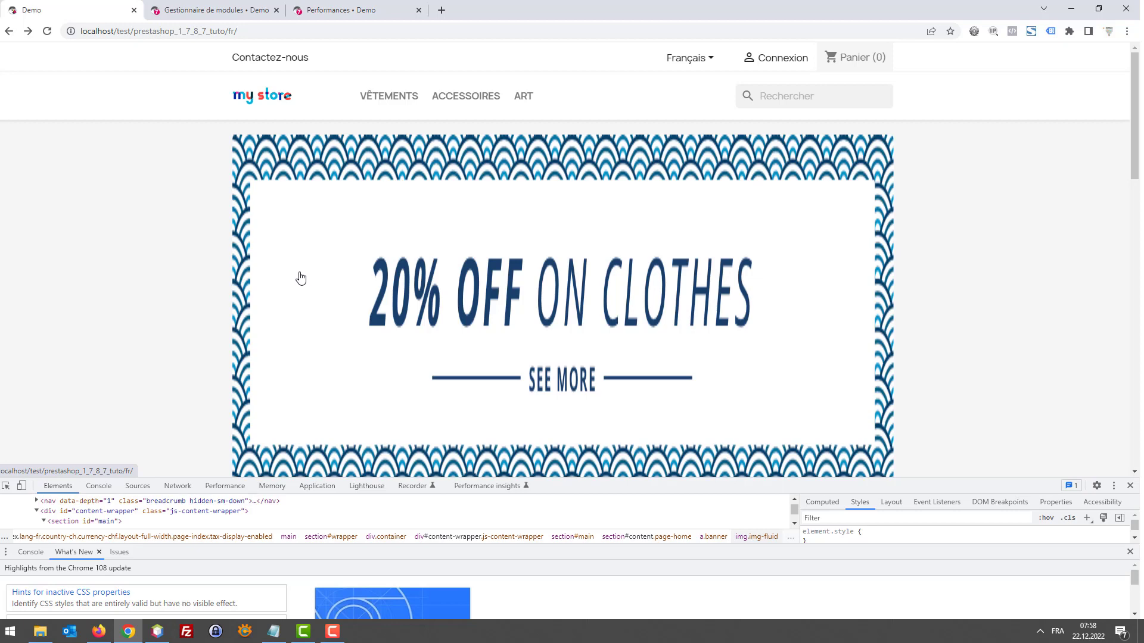
scroll(340, 320, "down", 4)
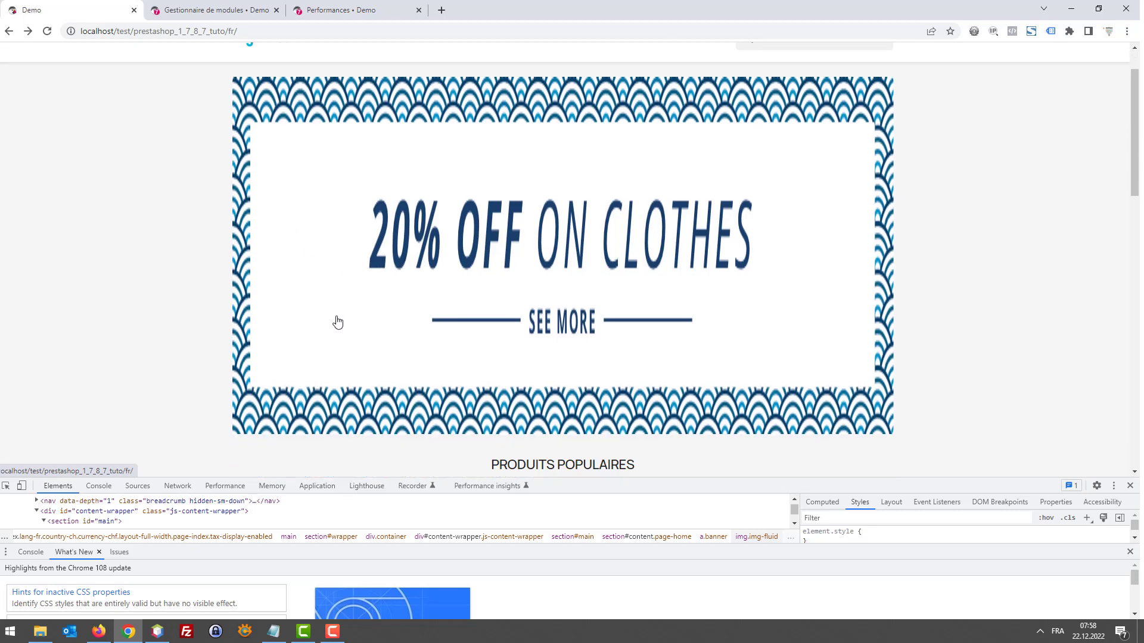
scroll(419, 333, "up", 1)
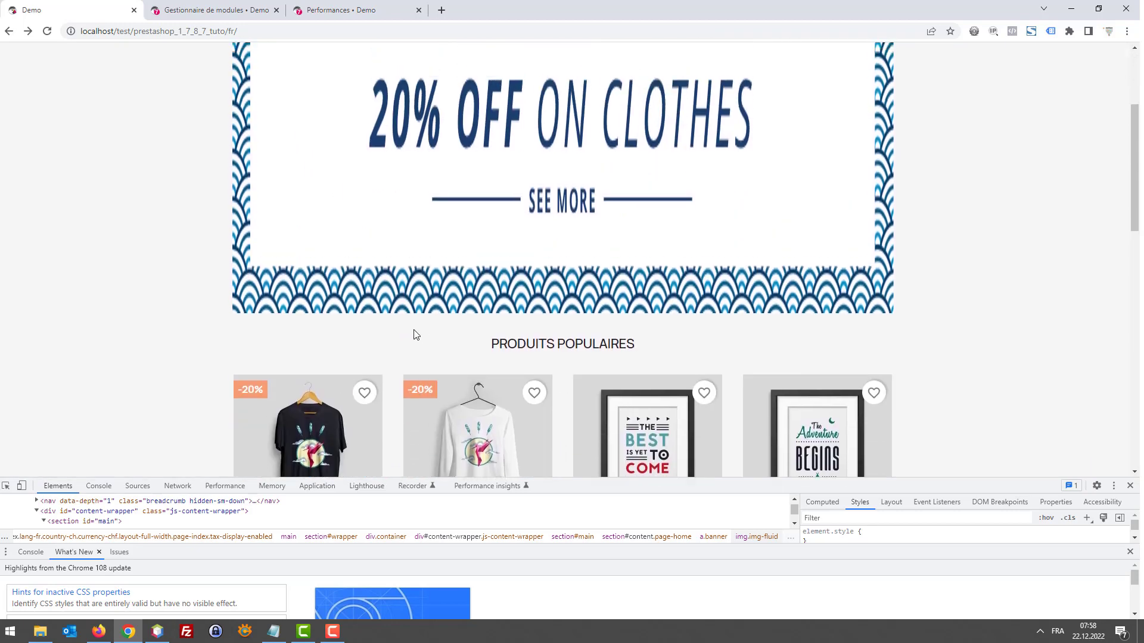
scroll(336, 322, "up", 3)
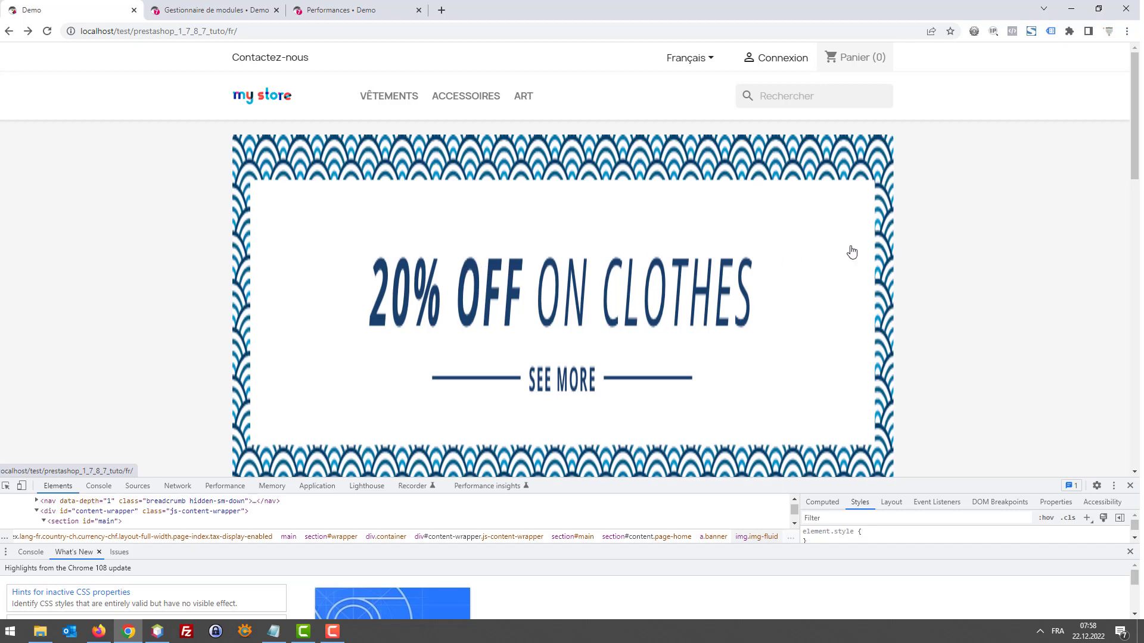
left_click_drag(867, 241, 276, 231)
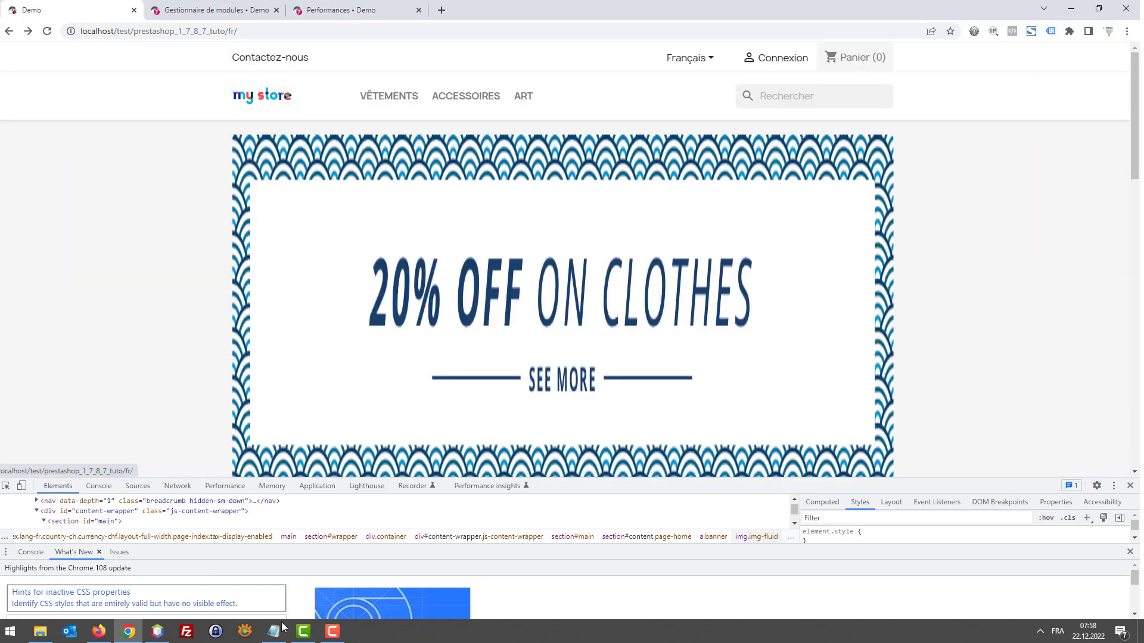
- Switch to Canva in Firefox, create a custom-size design of 1110 × 600 px and accept all cookies
left_click(99, 632)
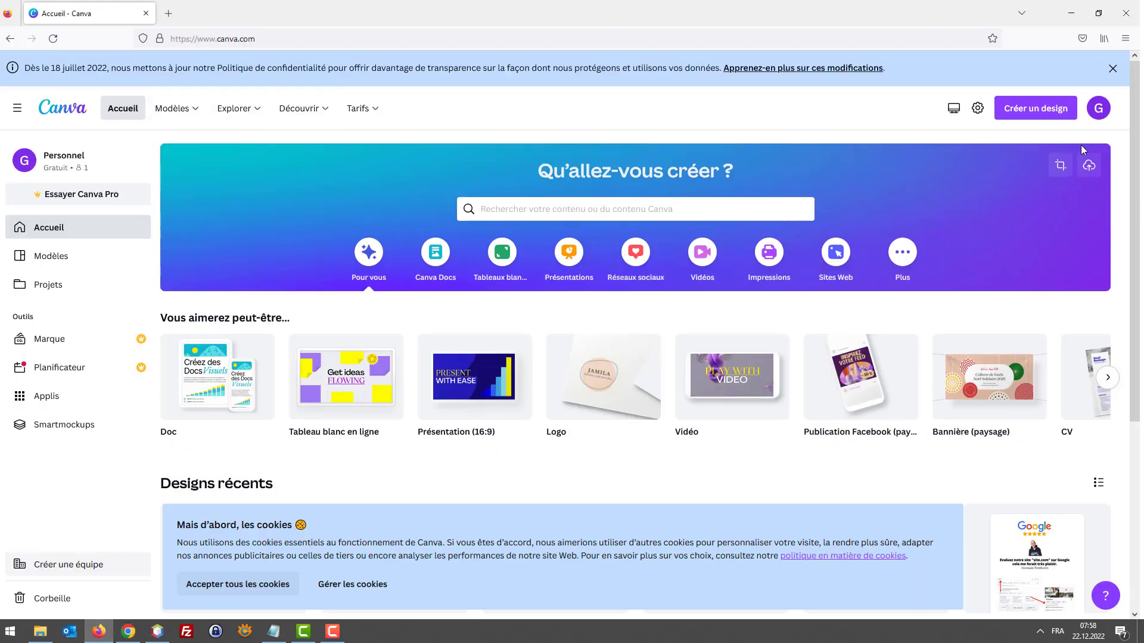
left_click(1042, 112)
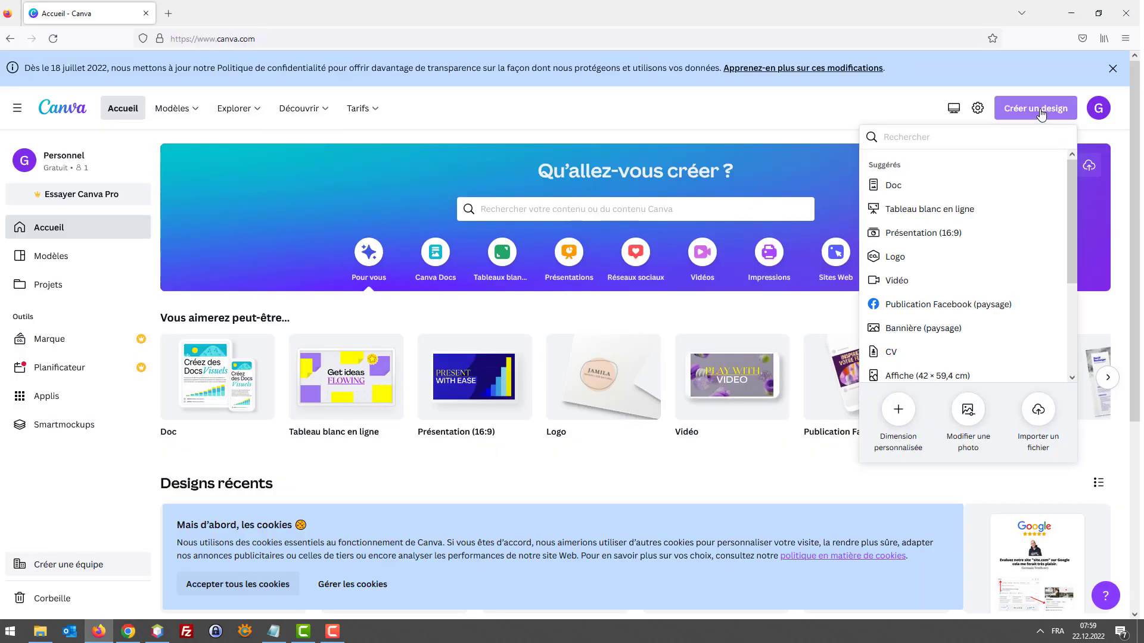
left_click(899, 411)
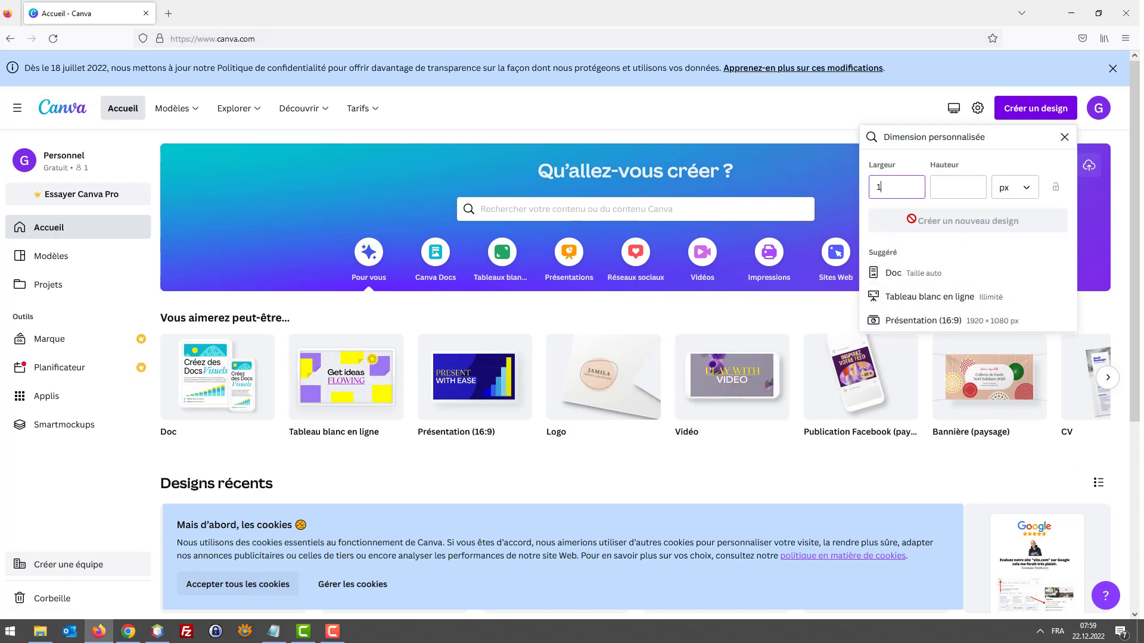
type("11")
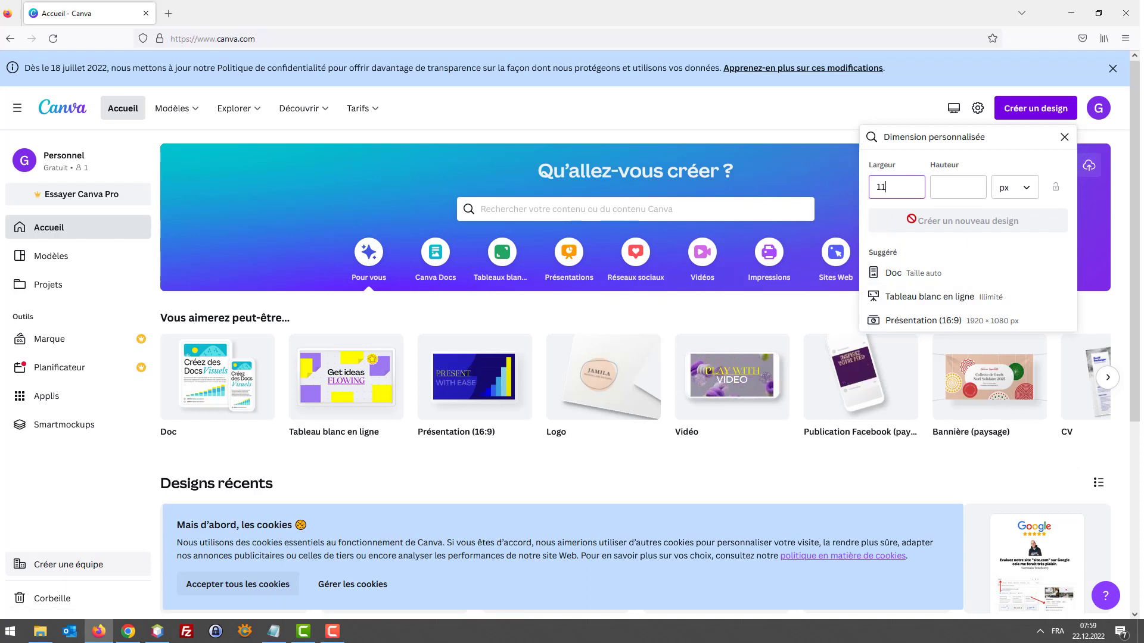
type("10")
key("Tab")
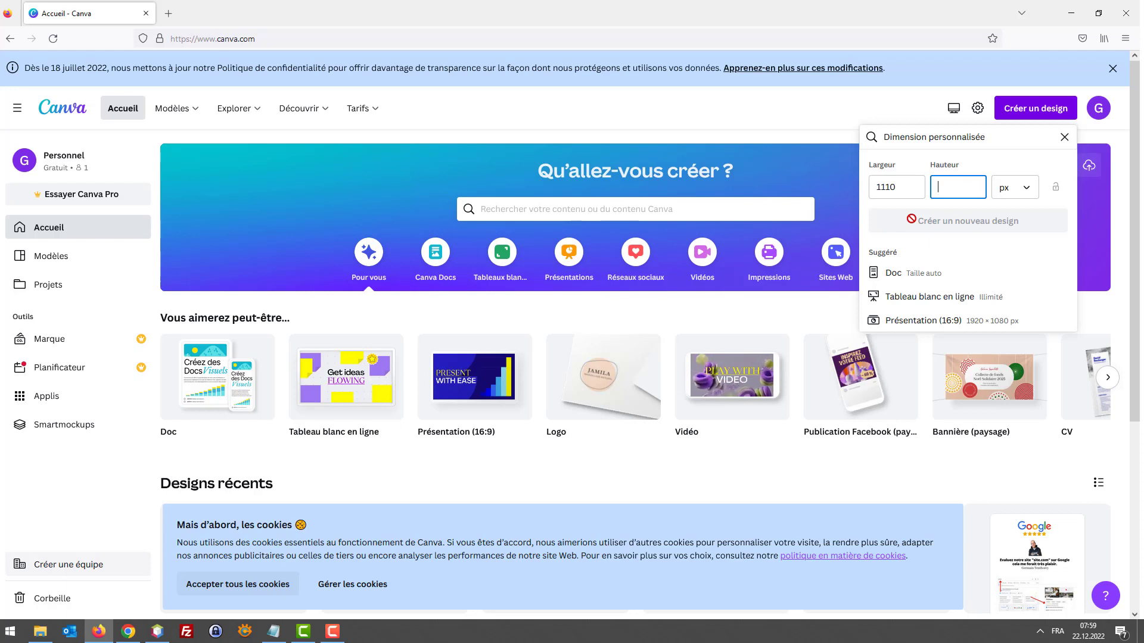
type("600")
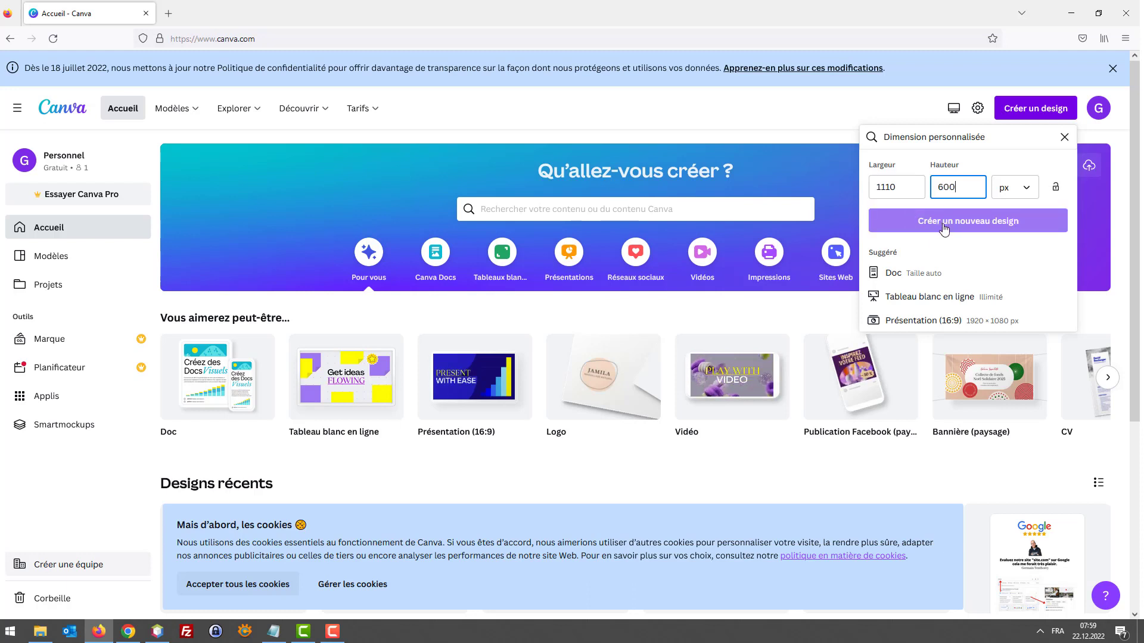
left_click(943, 227)
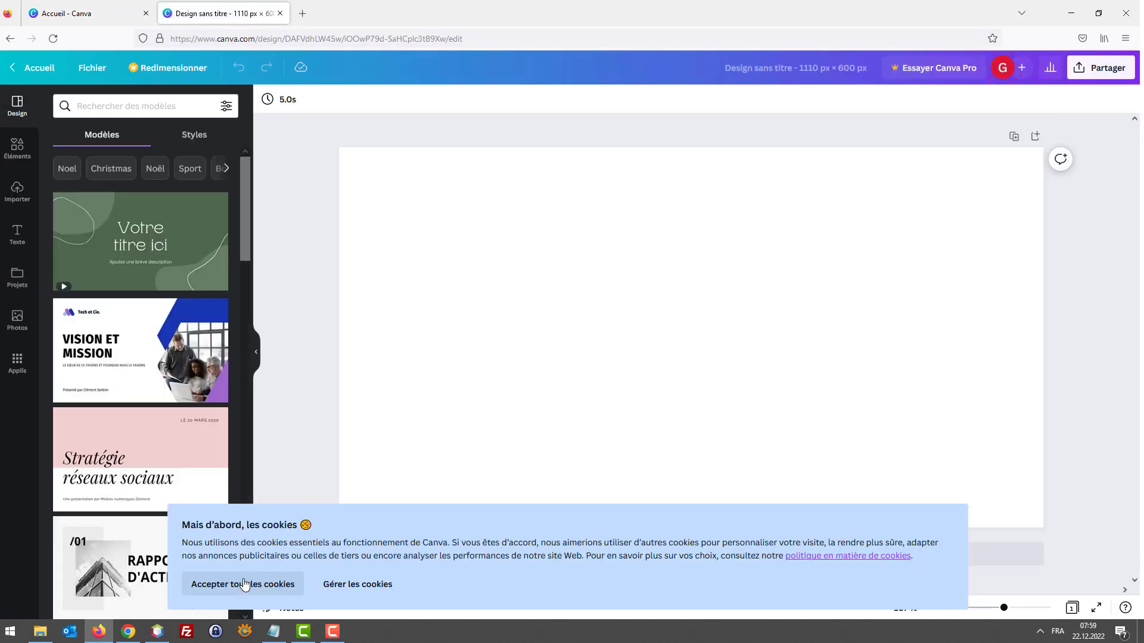
left_click(249, 586)
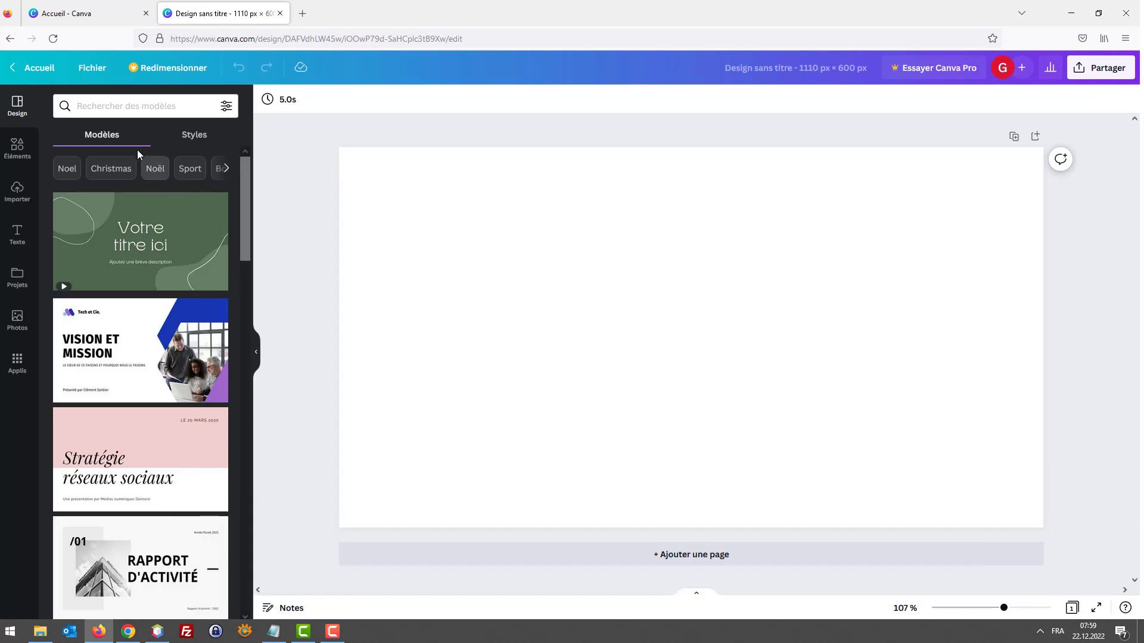
- Search the design templates for "bannière"
left_click(136, 112)
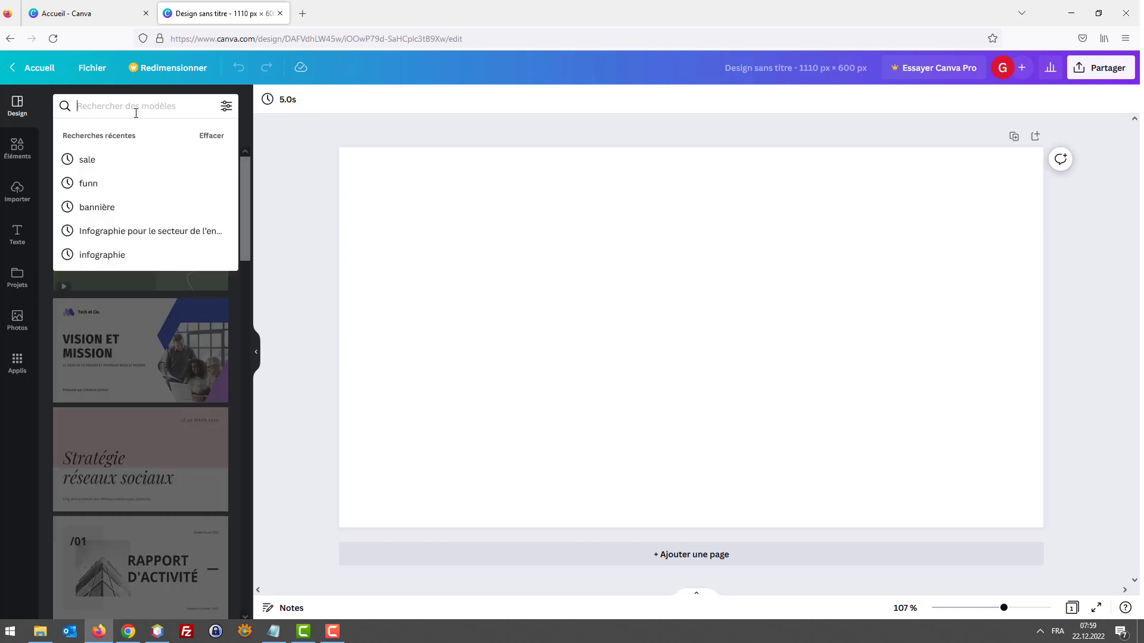
type("bannière")
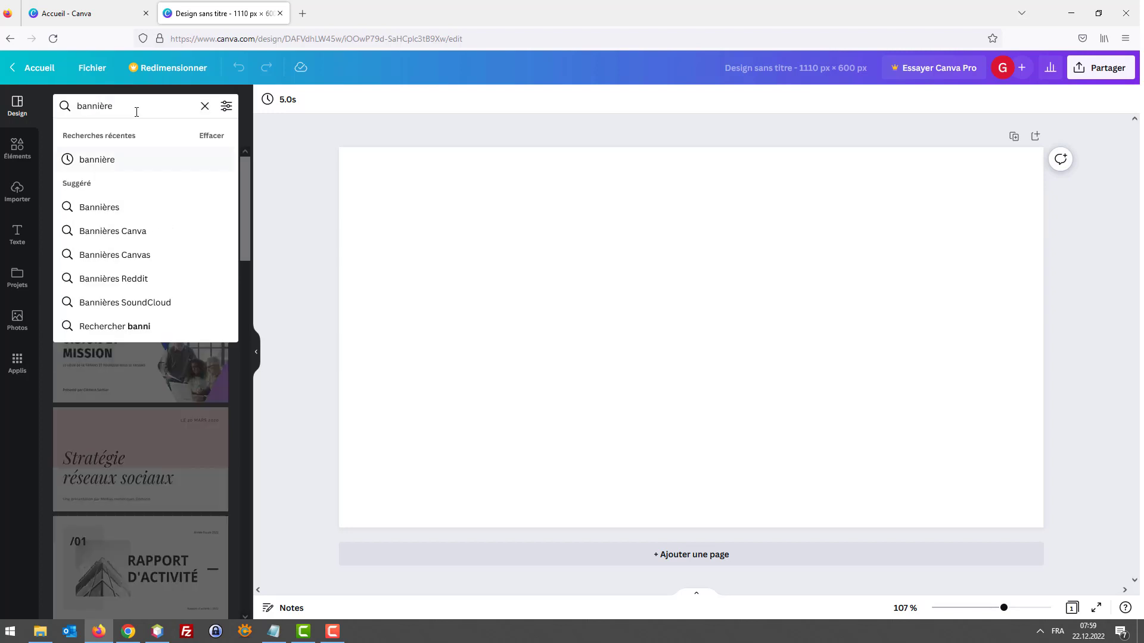
key("Return")
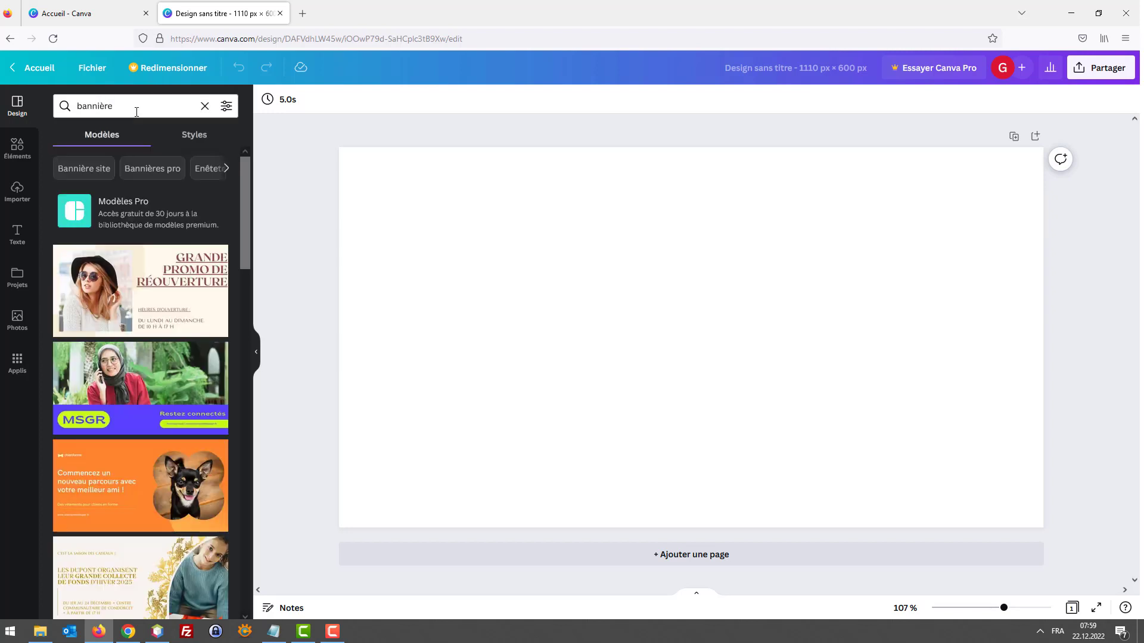
- Search the design templates for "deal" instead of "bannière"
left_click(136, 111)
double_click(135, 108)
type("slide")
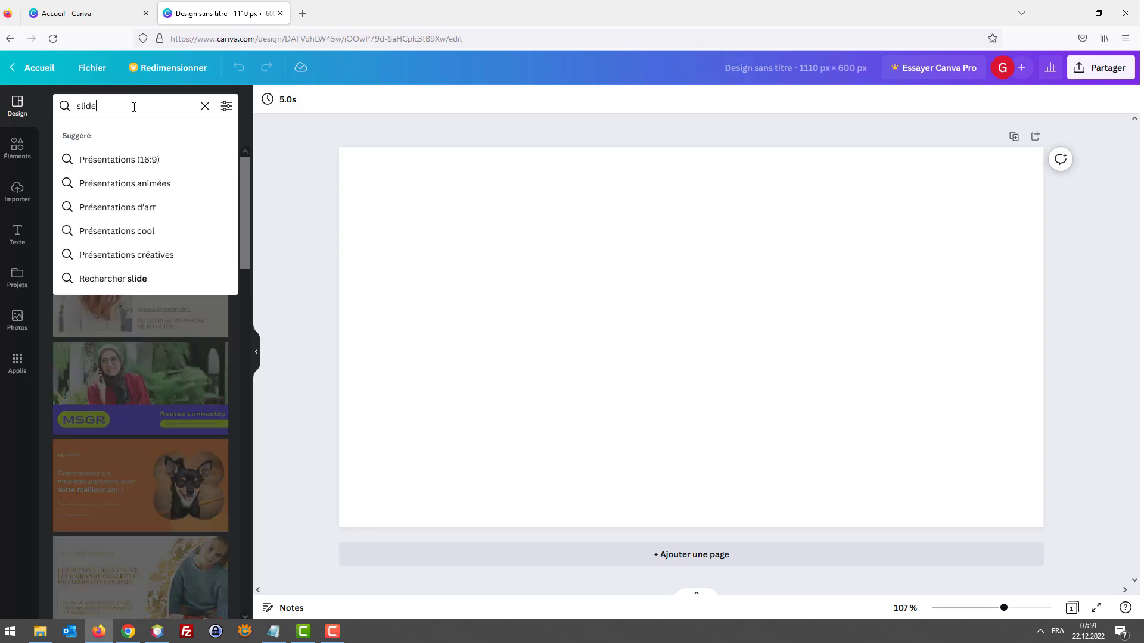
double_click(134, 107)
type("deal")
key("Return")
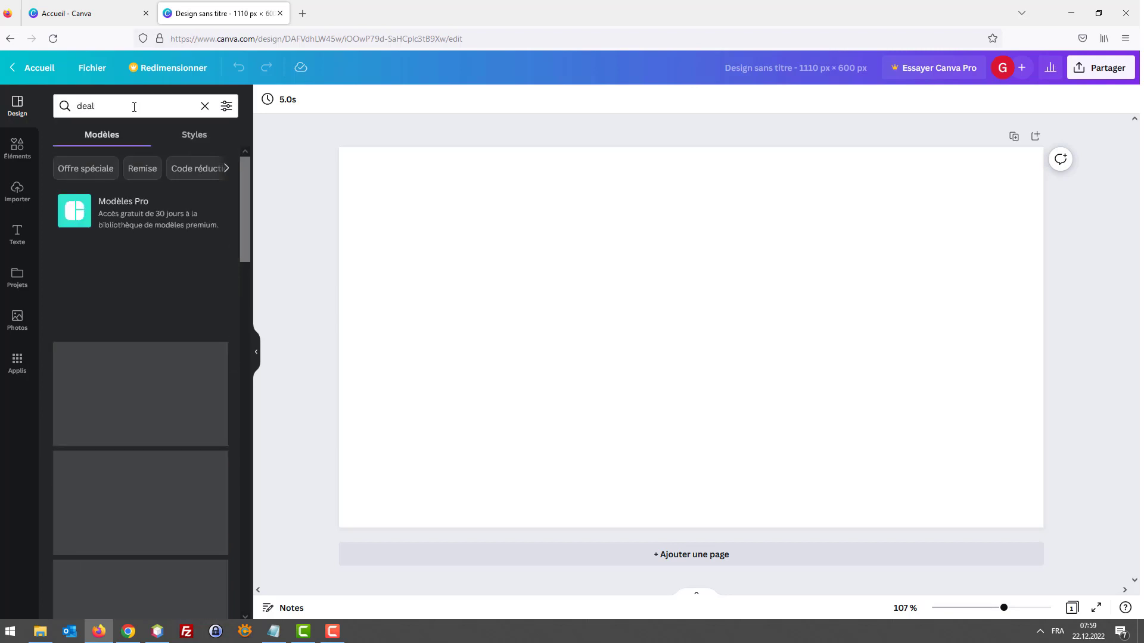
- Browse the "deal" templates and examine their layouts for one suited to the shop's homepage banner
scroll(179, 292, "down", 2)
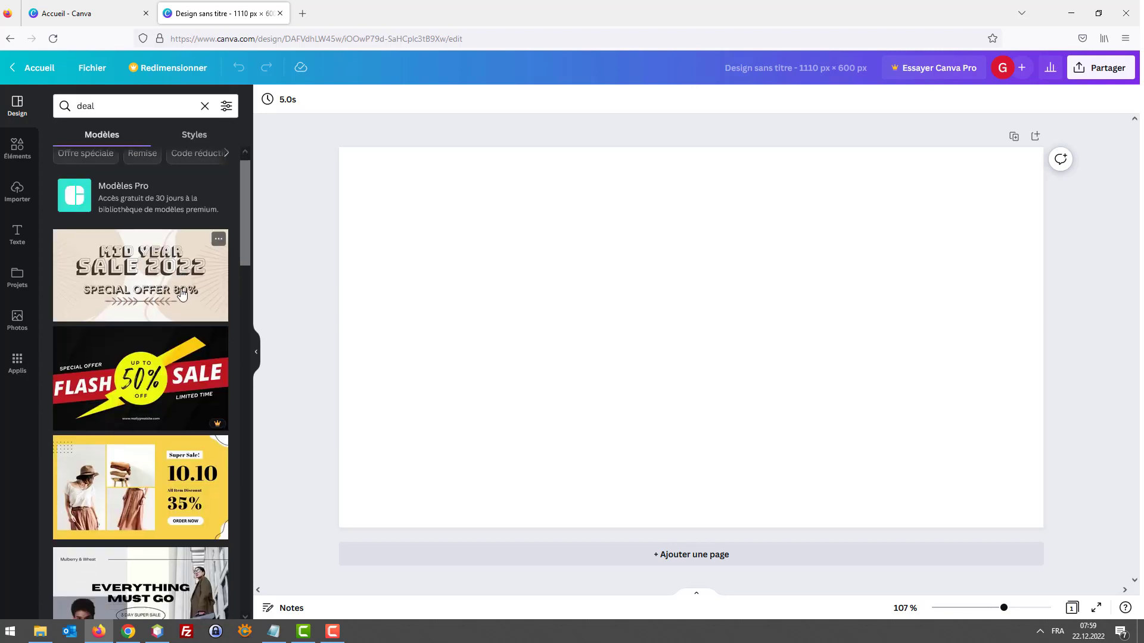
scroll(178, 298, "down", 7)
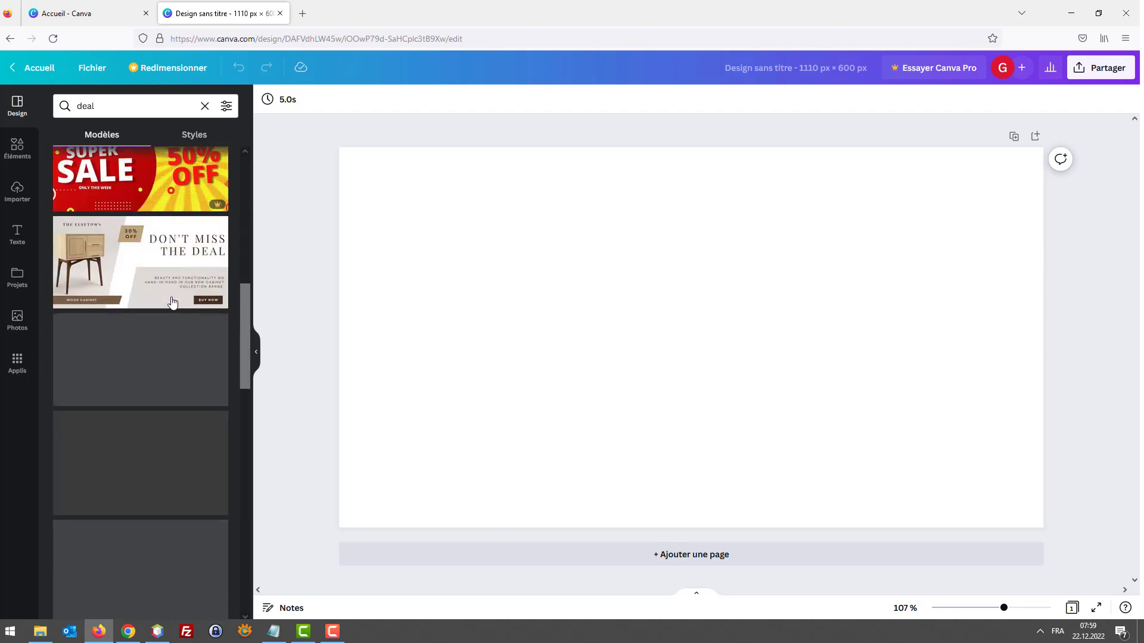
scroll(169, 306, "down", 3)
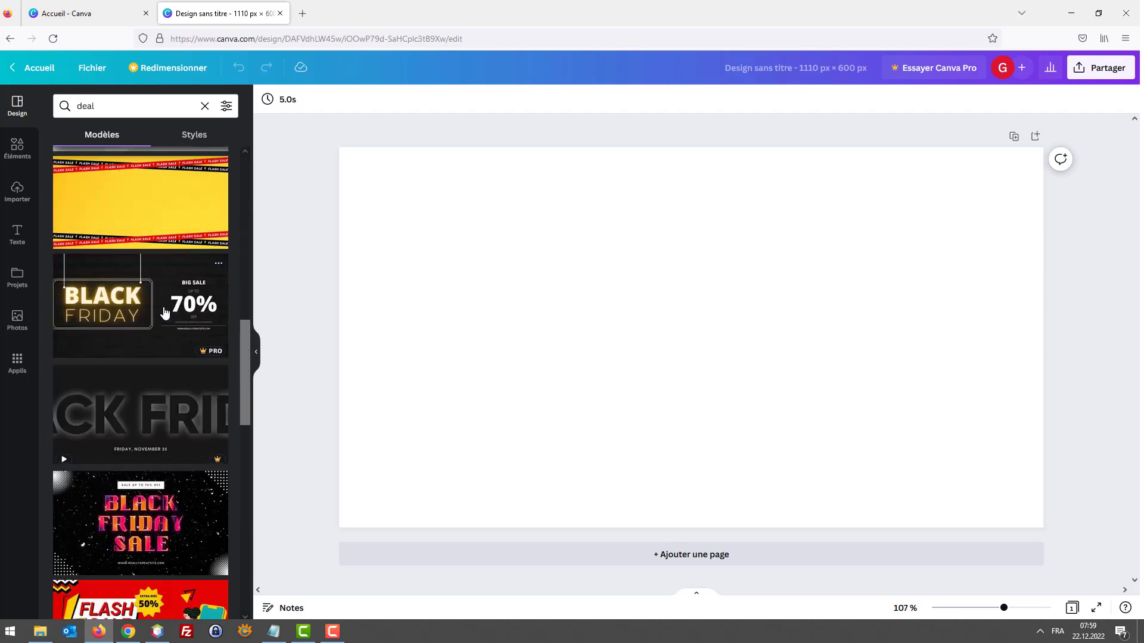
scroll(161, 303, "down", 9)
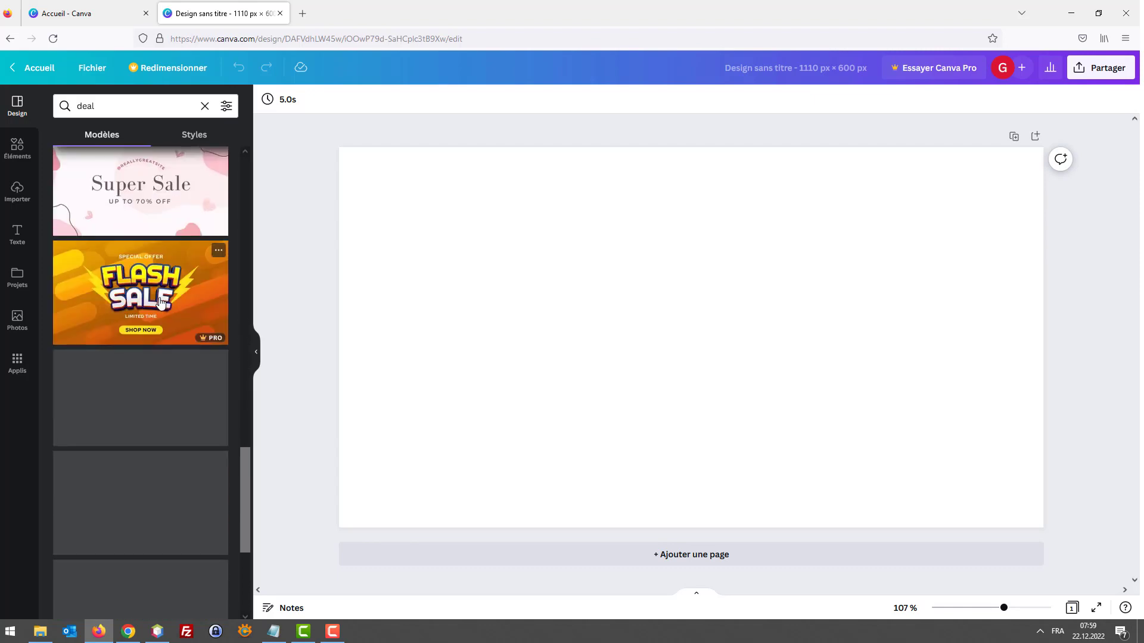
scroll(160, 303, "down", 2)
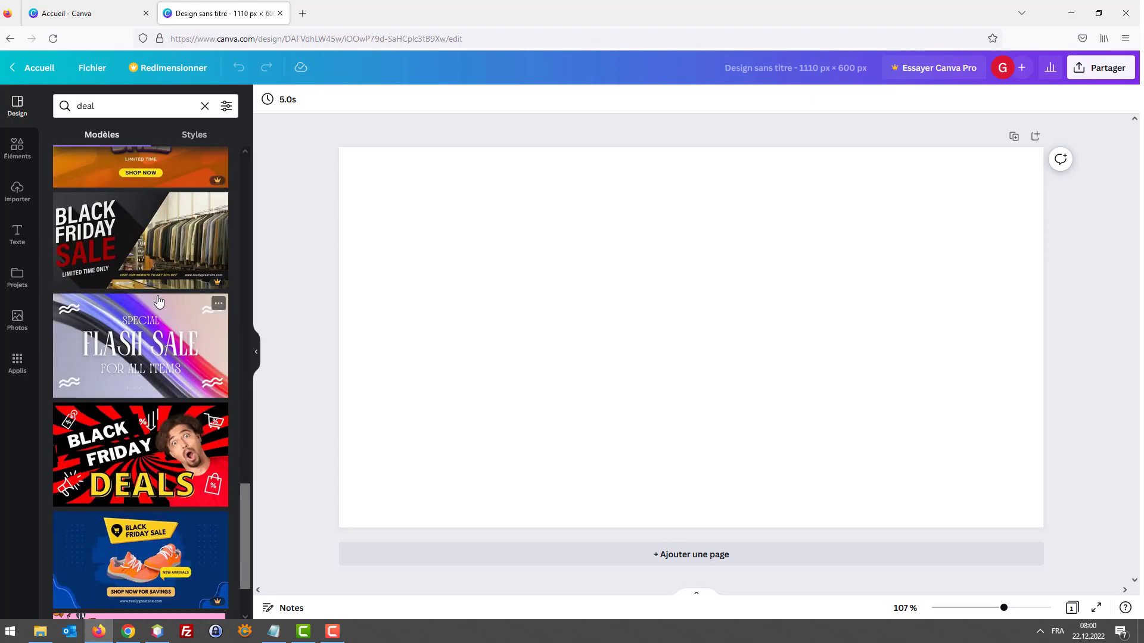
scroll(157, 309, "down", 3)
scroll(158, 321, "down", 6)
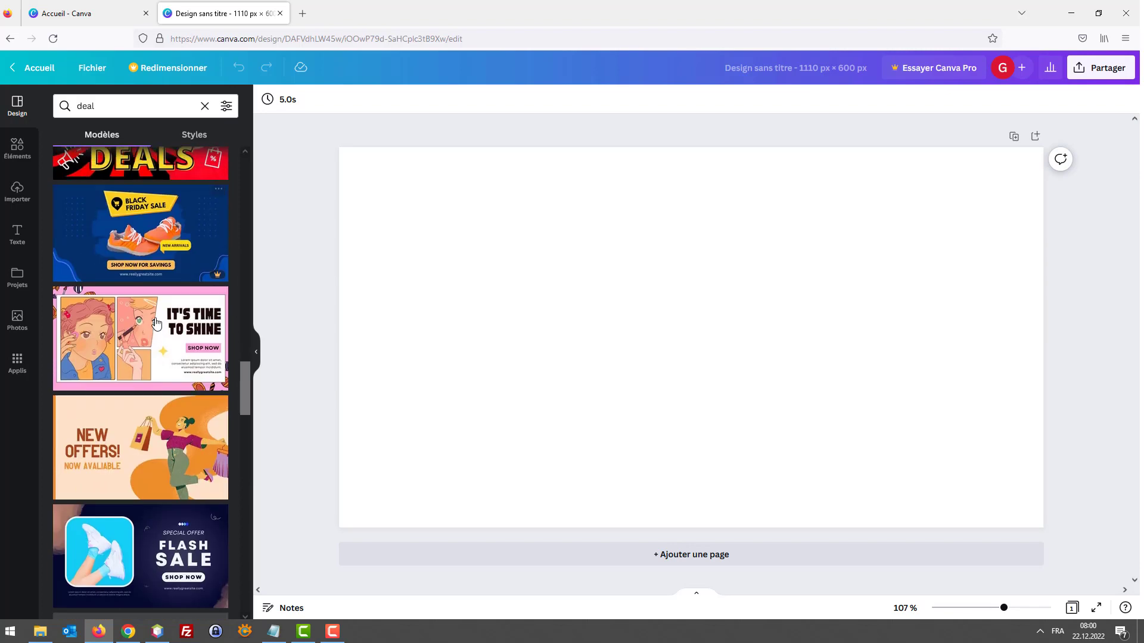
scroll(158, 320, "down", 5)
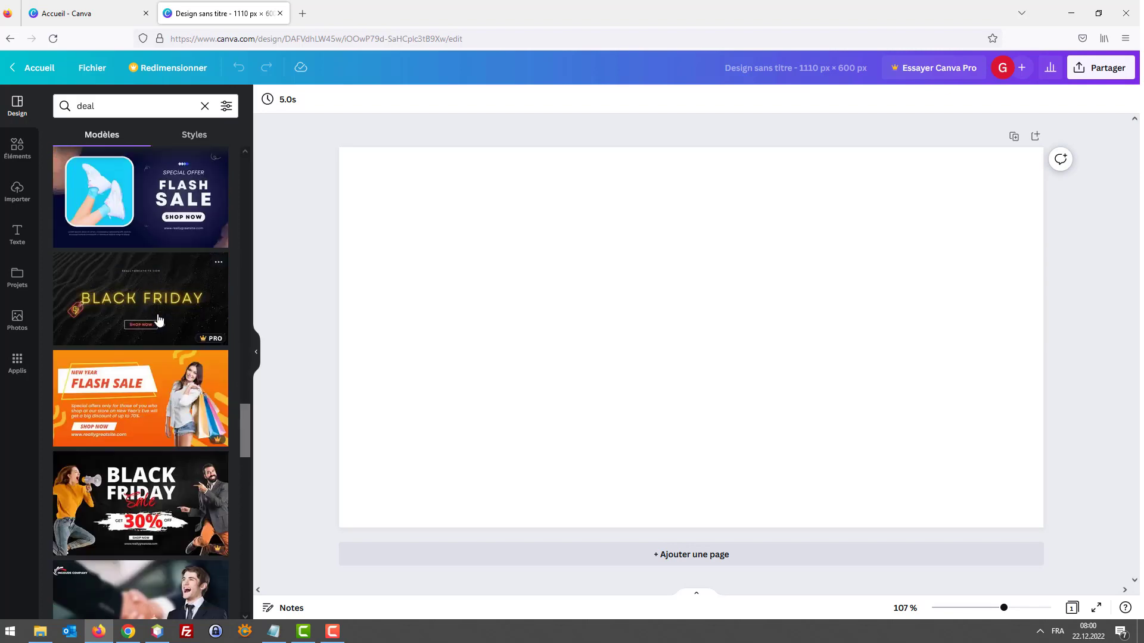
scroll(158, 316, "down", 5)
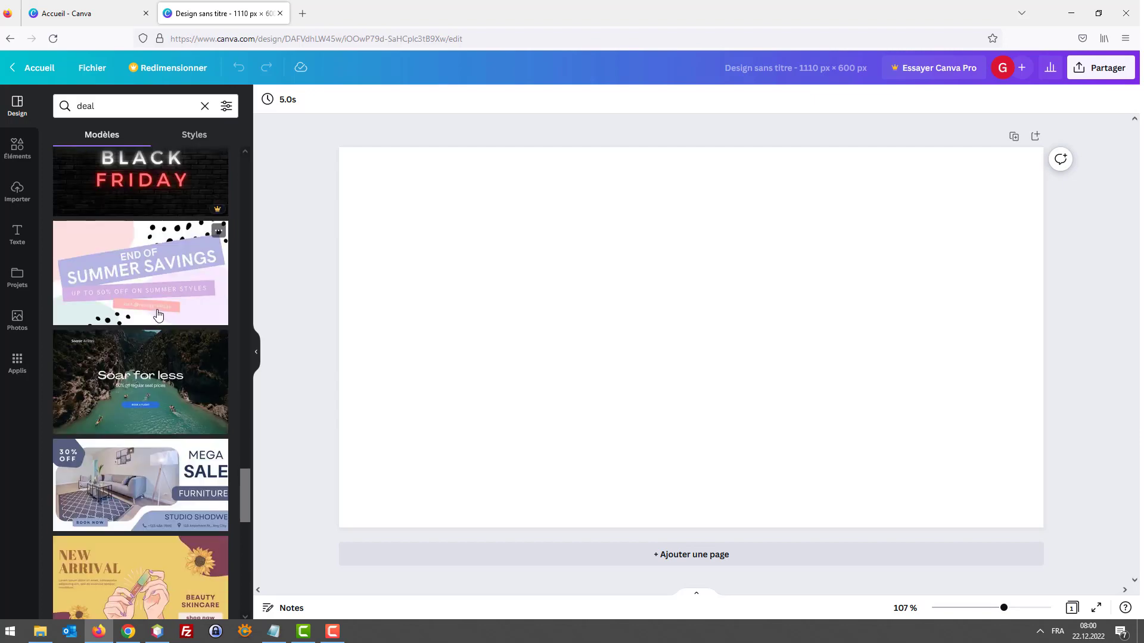
scroll(158, 316, "down", 6)
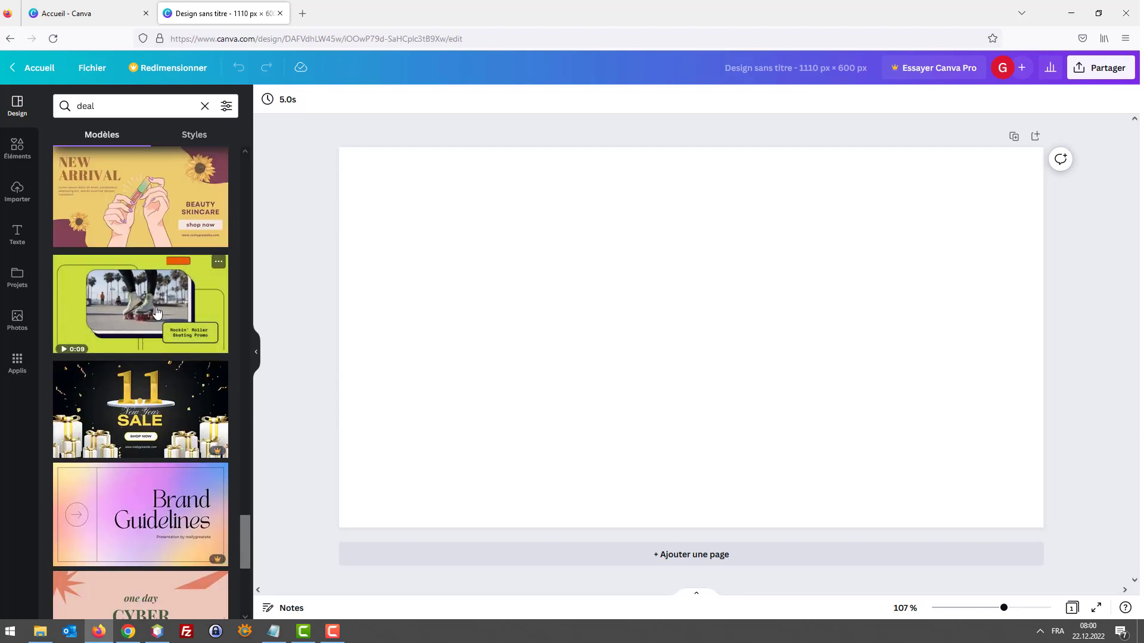
scroll(158, 313, "down", 6)
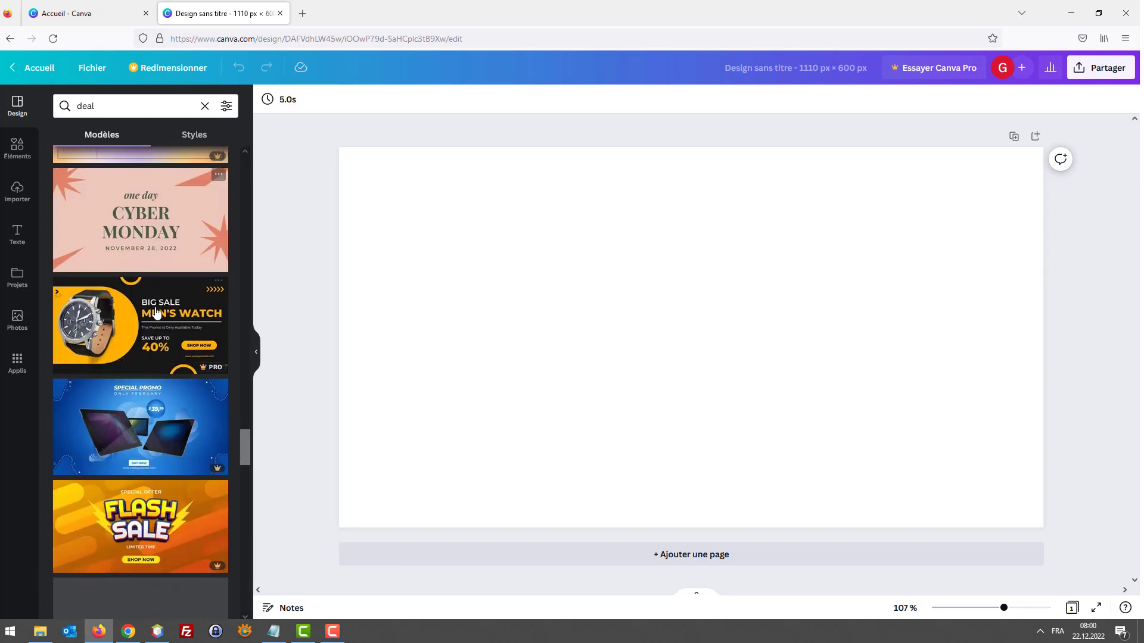
scroll(156, 313, "down", 4)
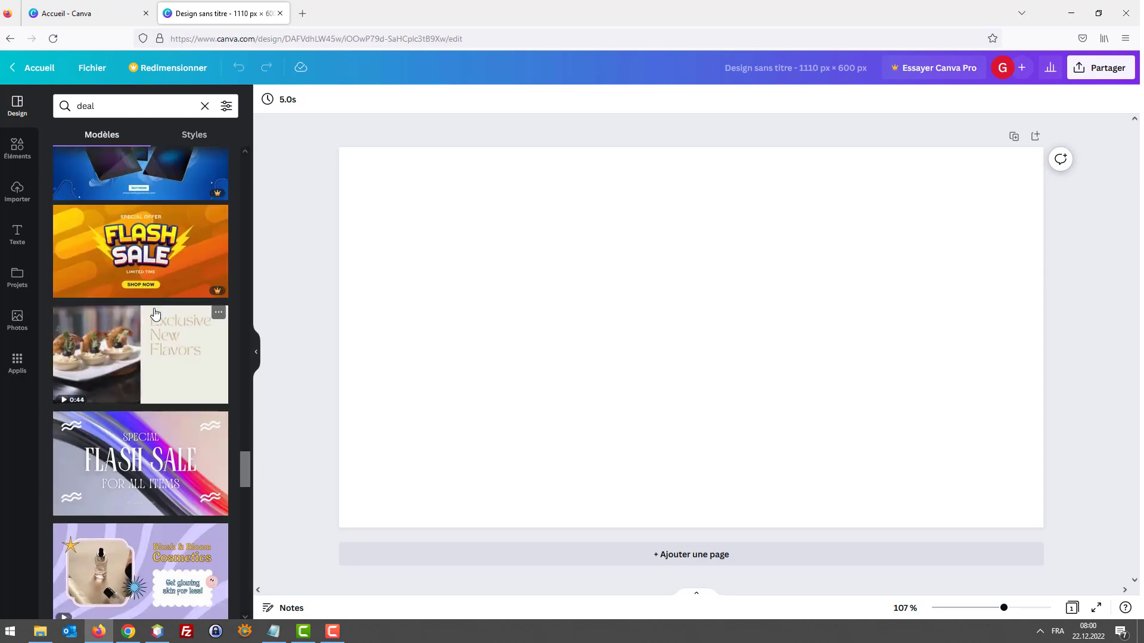
scroll(155, 312, "down", 7)
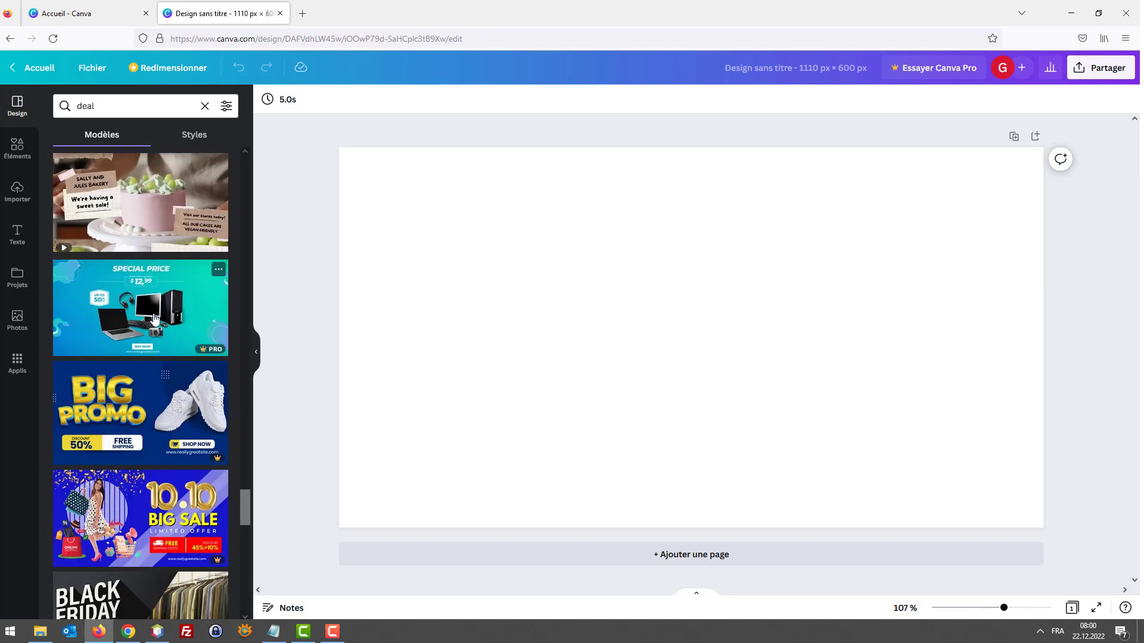
scroll(153, 319, "down", 9)
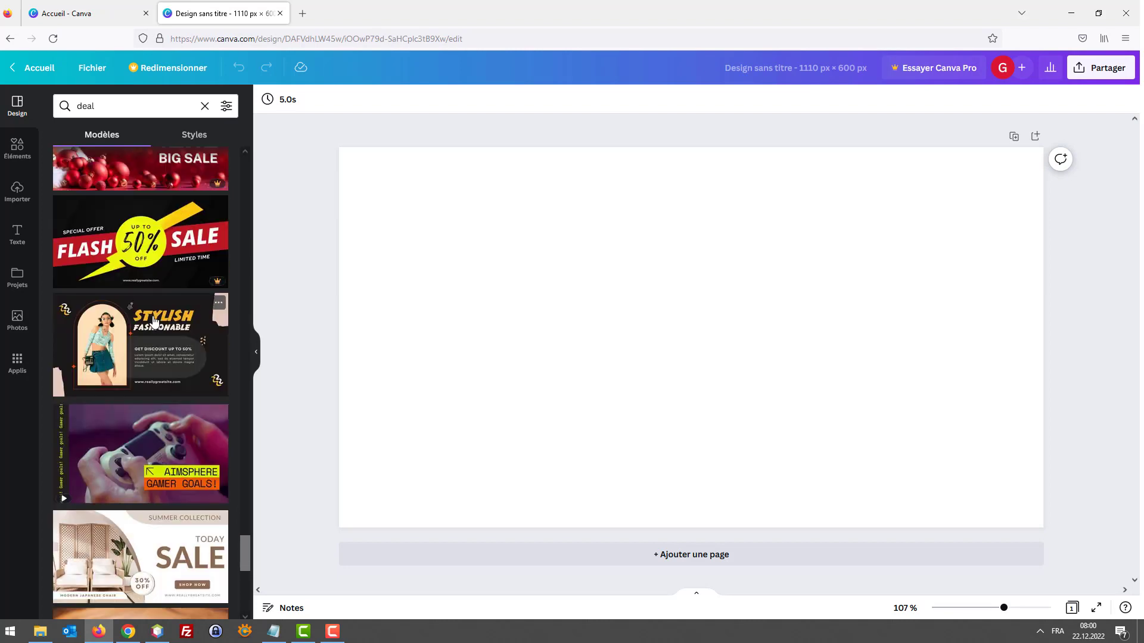
scroll(155, 316, "down", 8)
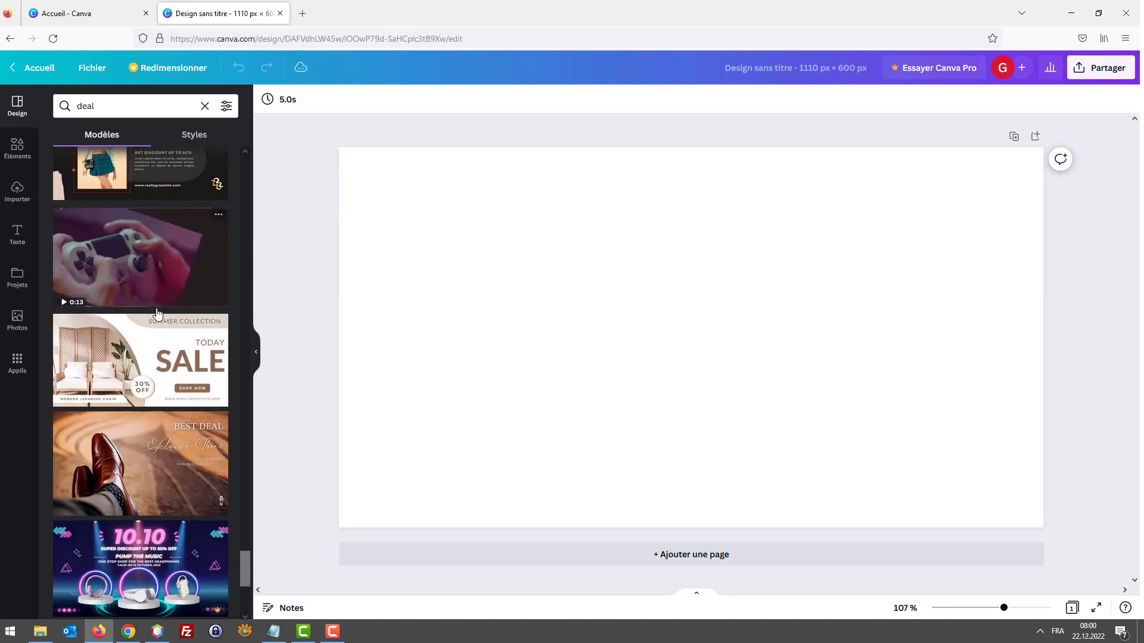
scroll(159, 312, "down", 7)
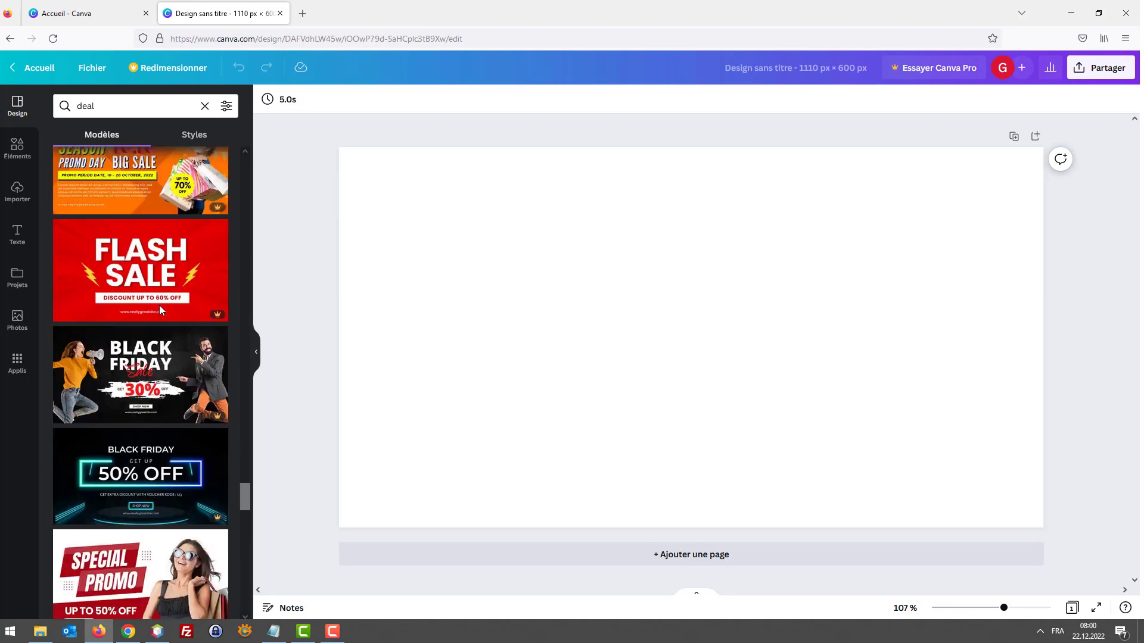
scroll(162, 314, "down", 3)
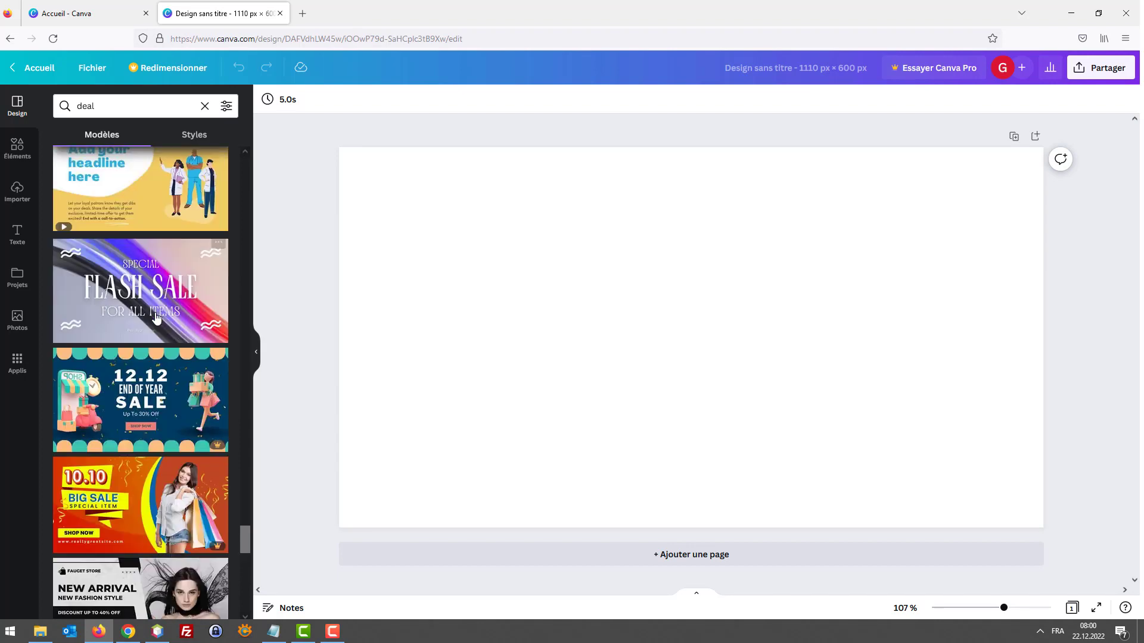
scroll(160, 318, "down", 2)
scroll(156, 393, "down", 8)
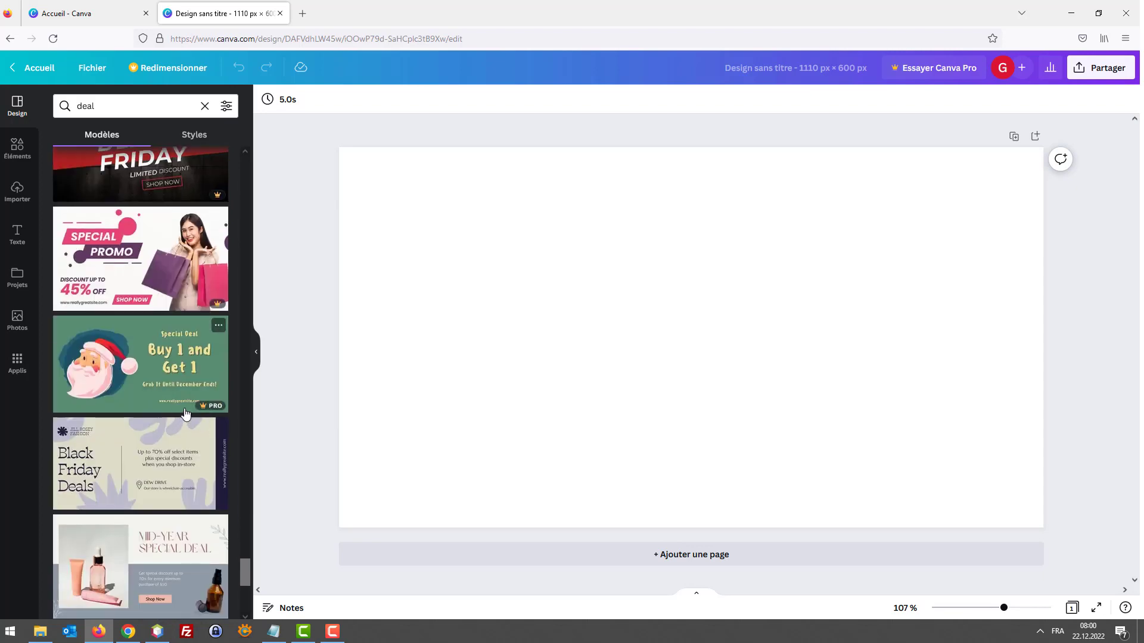
scroll(139, 238, "down", 2)
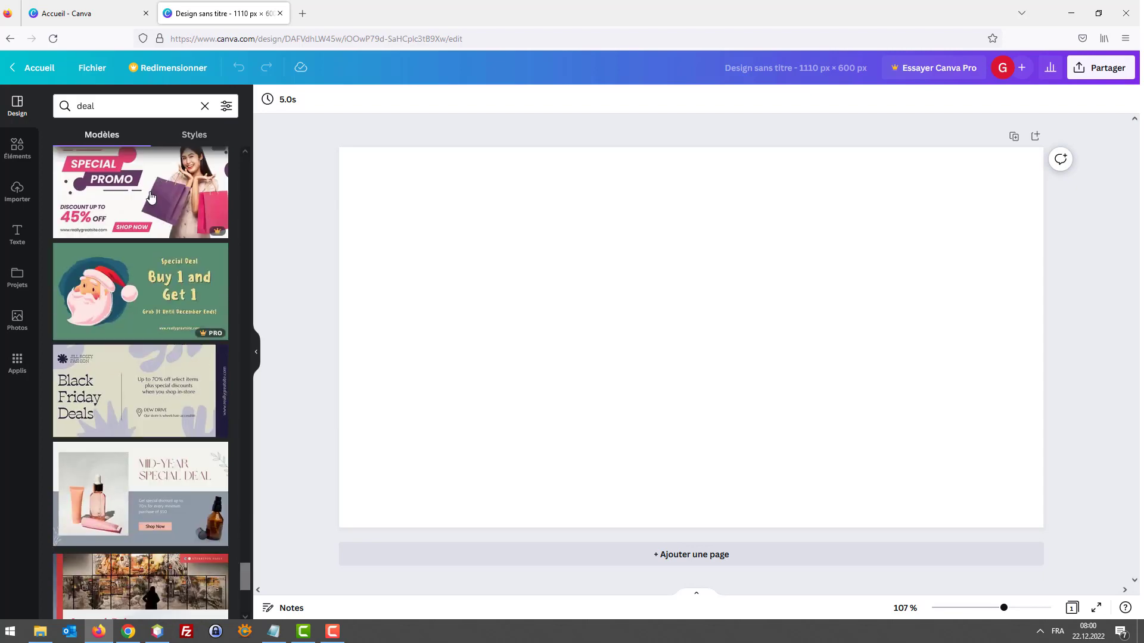
- Search the design templates for "sale"
left_click(122, 106)
type("sale")
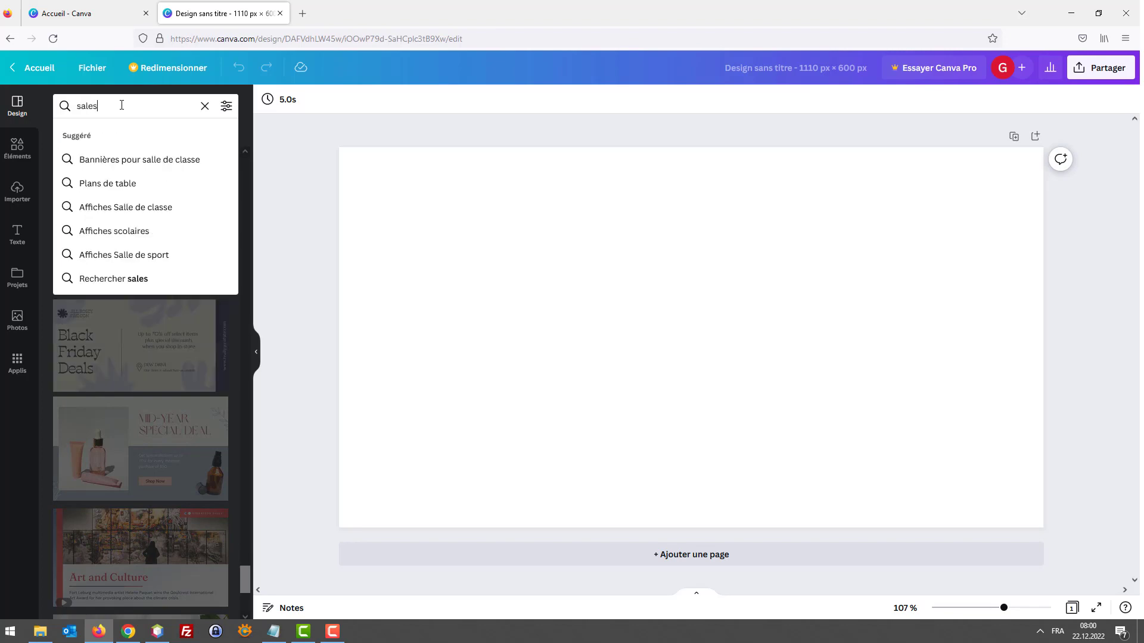
key("Return")
left_click(121, 105)
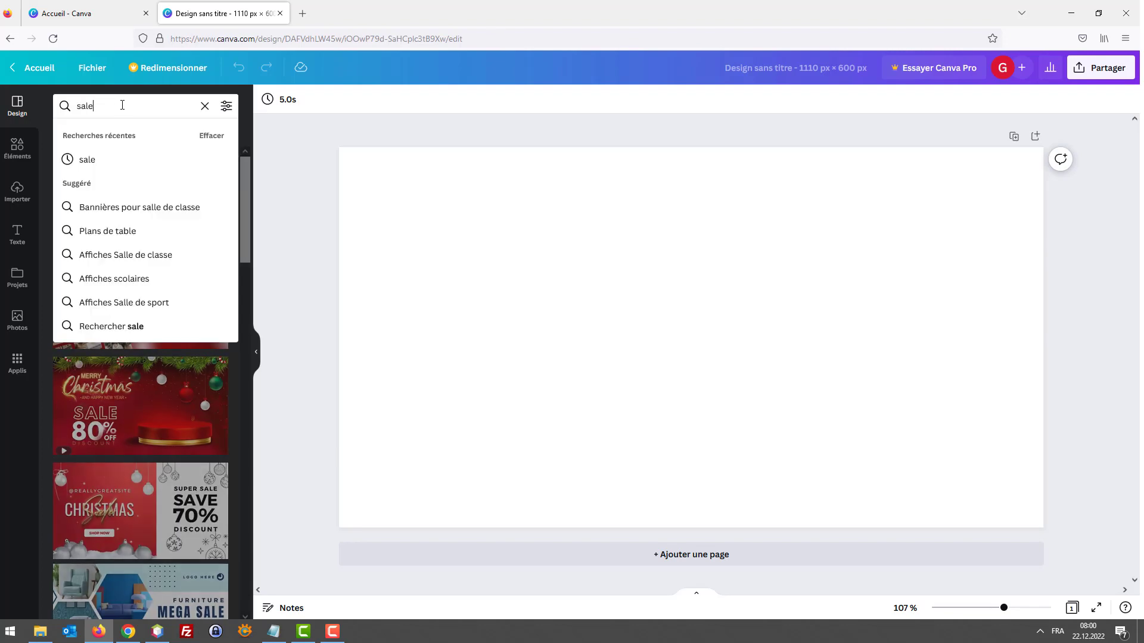
left_click(152, 331)
- Apply the "Basics Collection 50% off" template with the denim models to the blank page
scroll(167, 370, "down", 6)
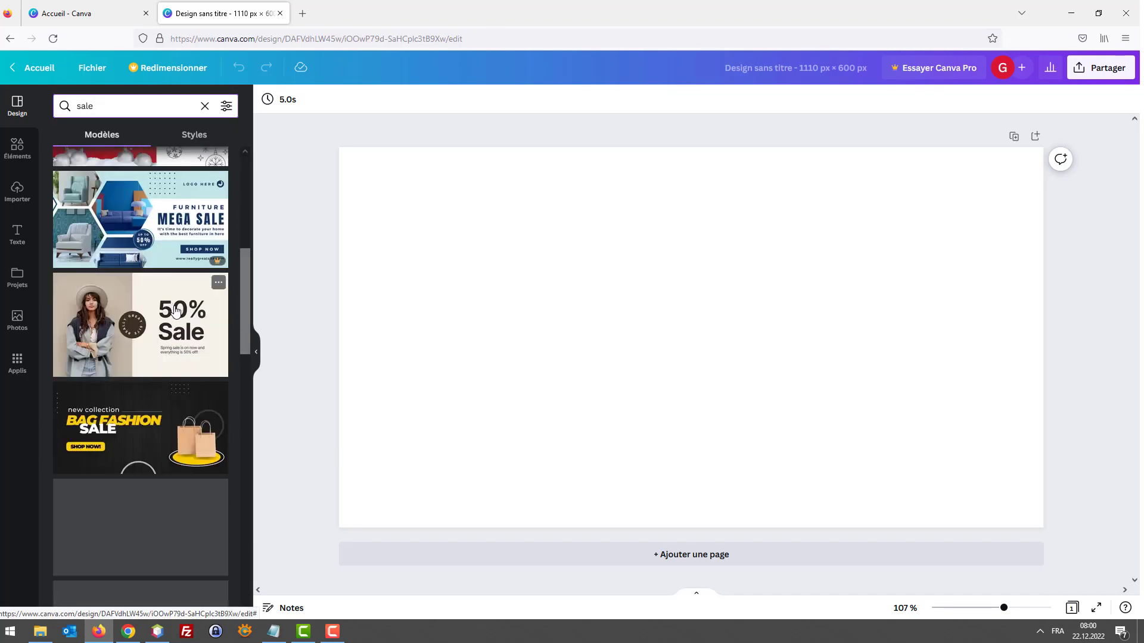
scroll(172, 334, "down", 4)
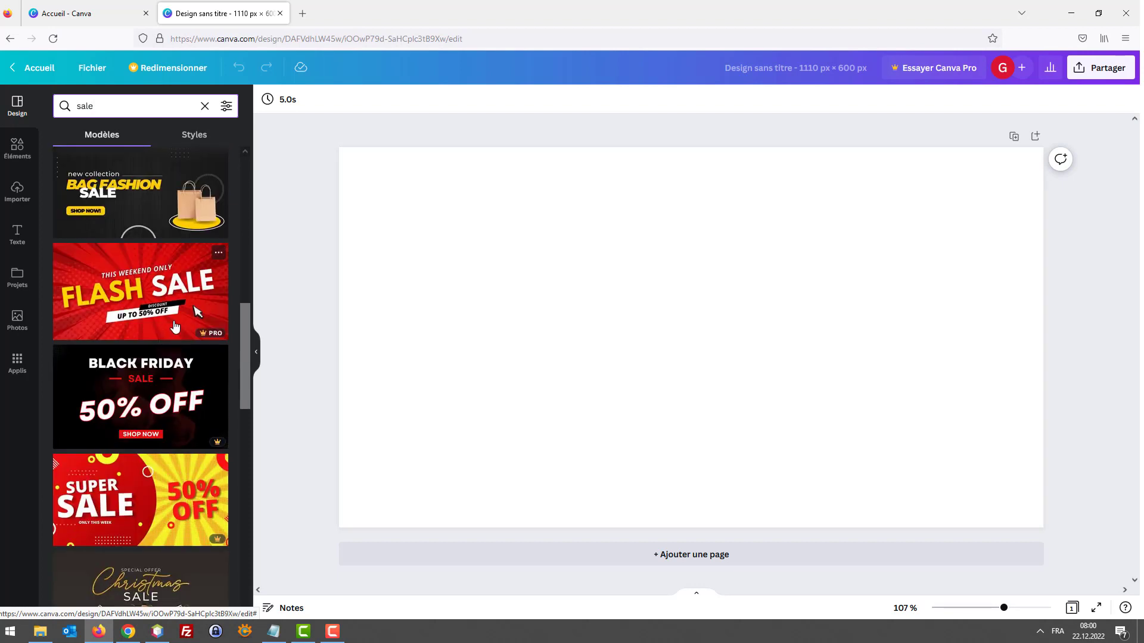
scroll(172, 329, "down", 8)
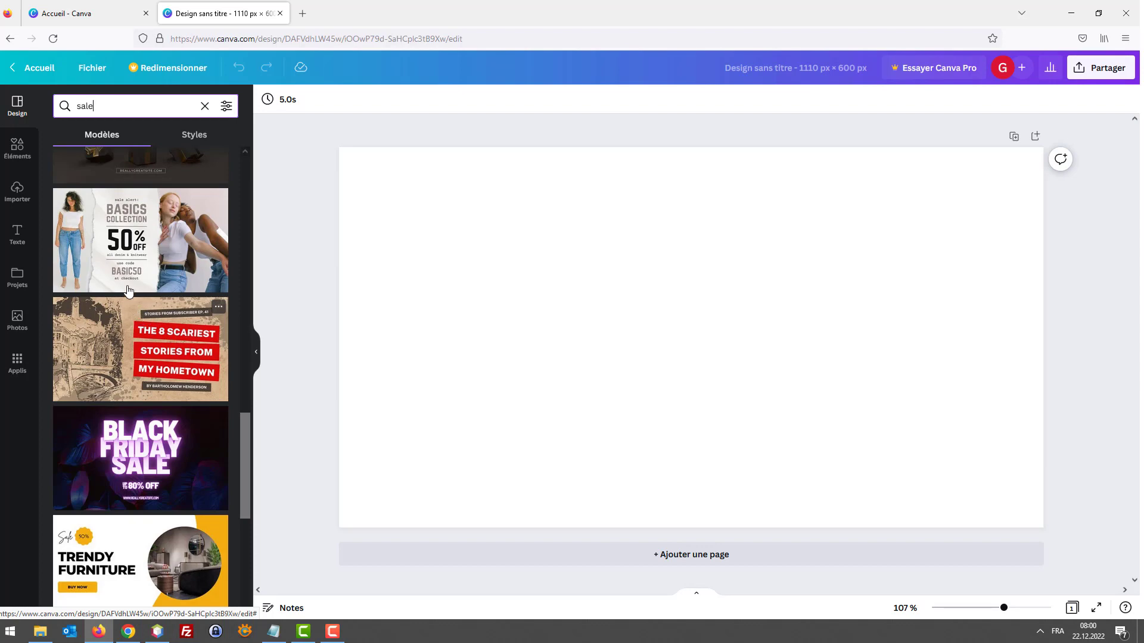
left_click(120, 268)
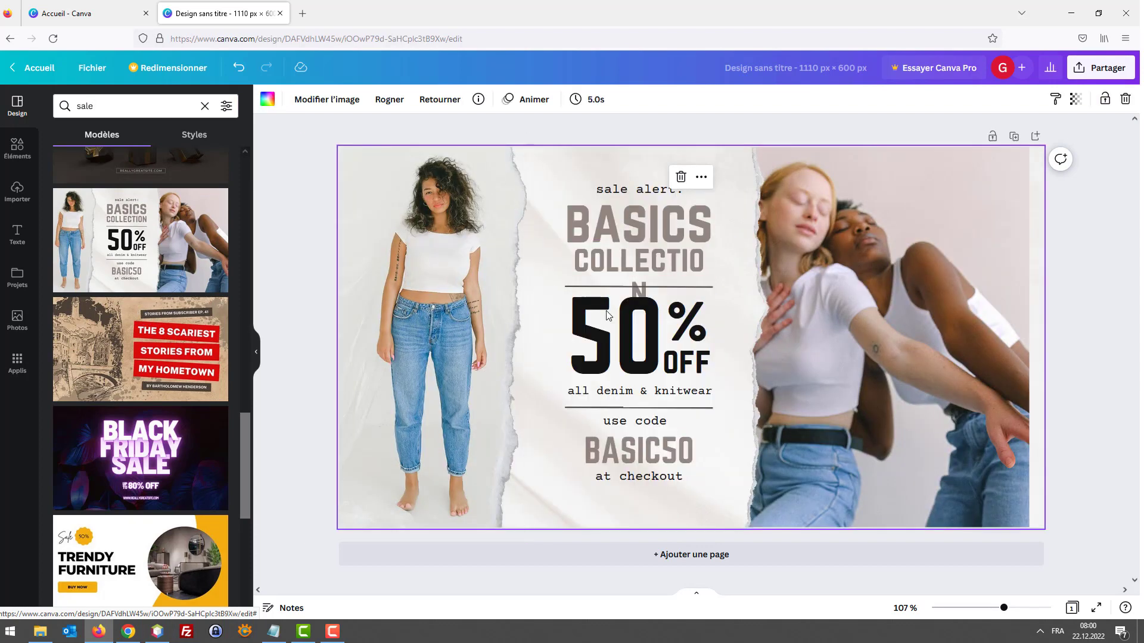
- Inspect the crop of the photo with two models in the template, and undo applying the template to the page
left_click(810, 283)
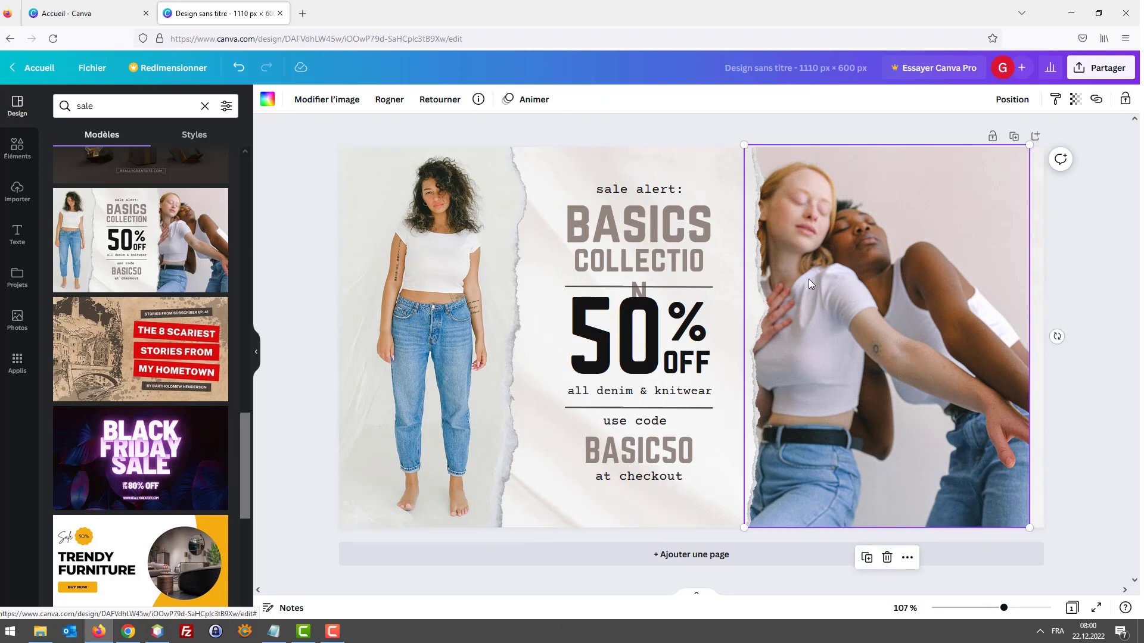
double_click(809, 279)
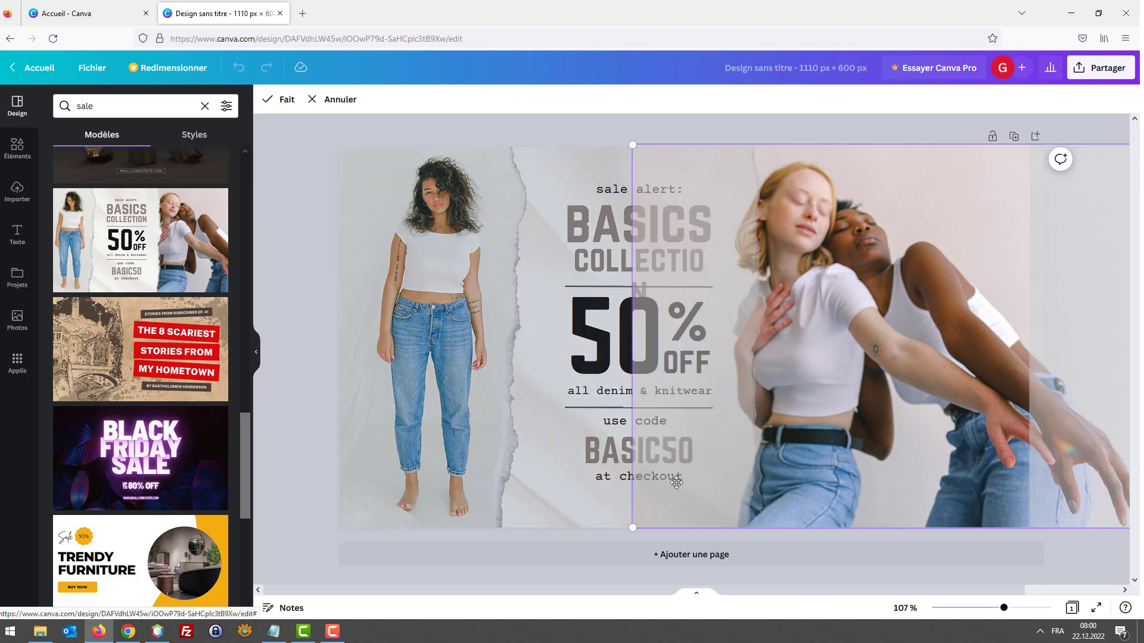
left_click(549, 514)
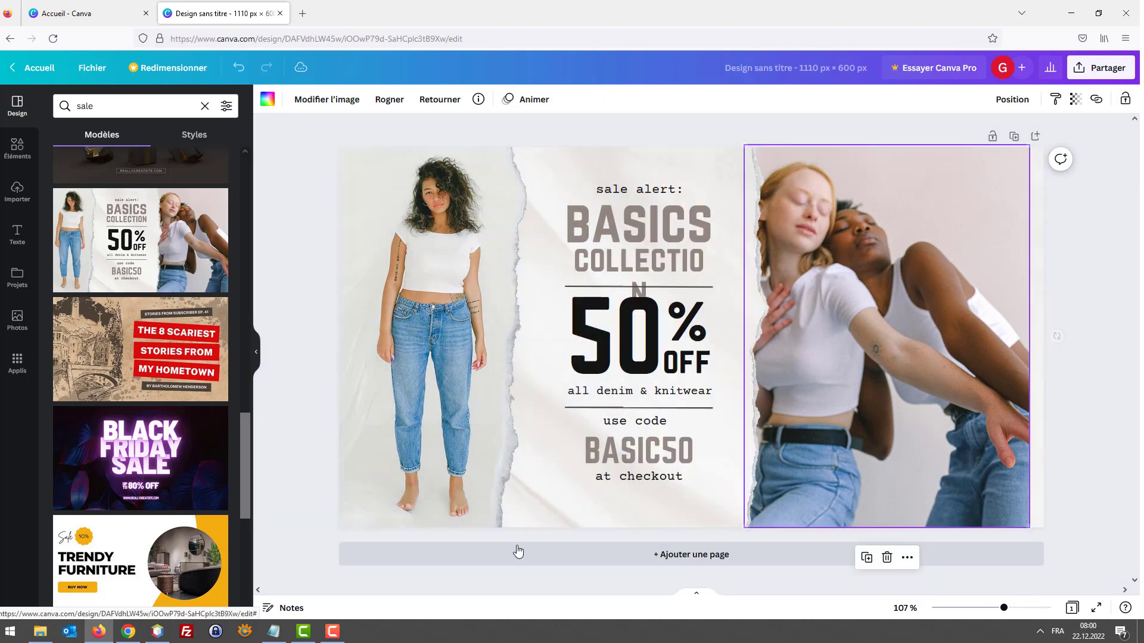
left_click(284, 130)
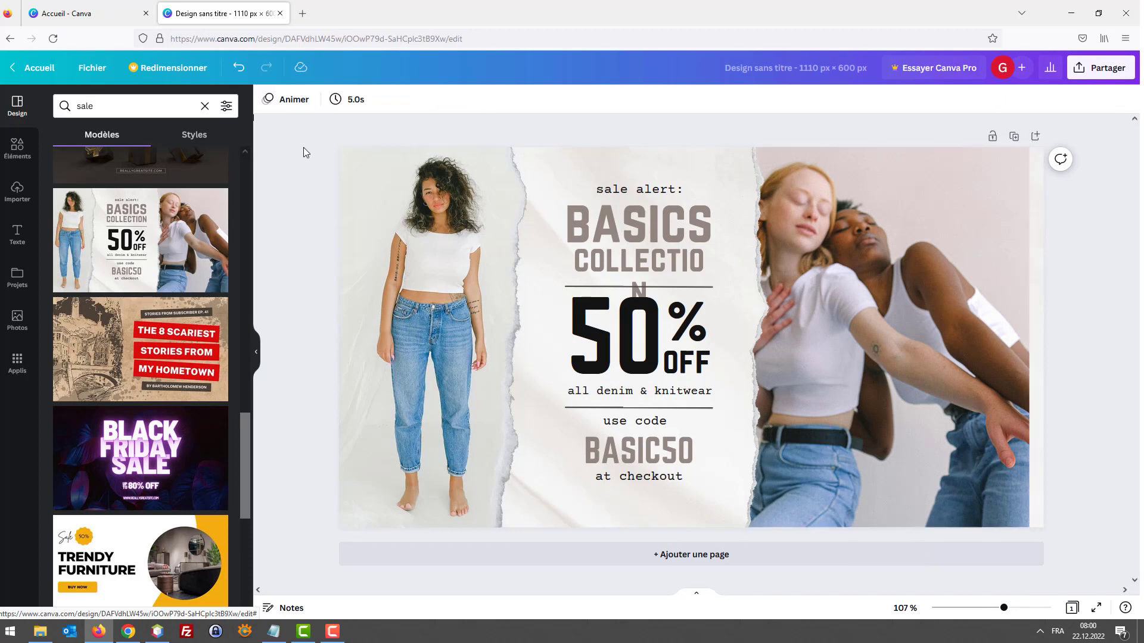
key("ctrl+z")
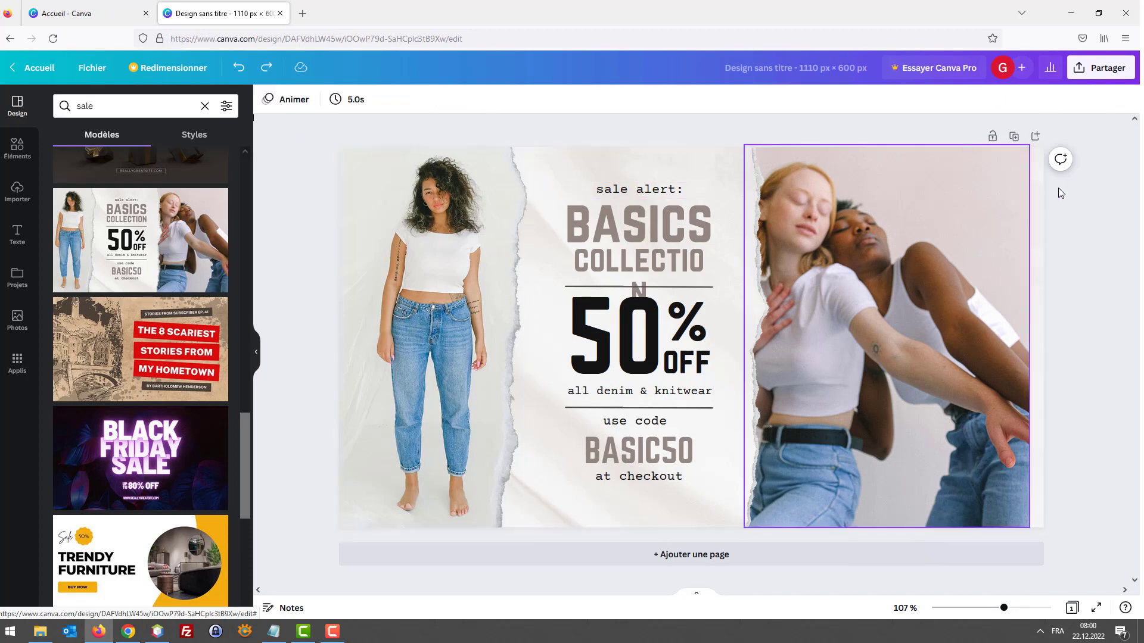
key("ctrl+z")
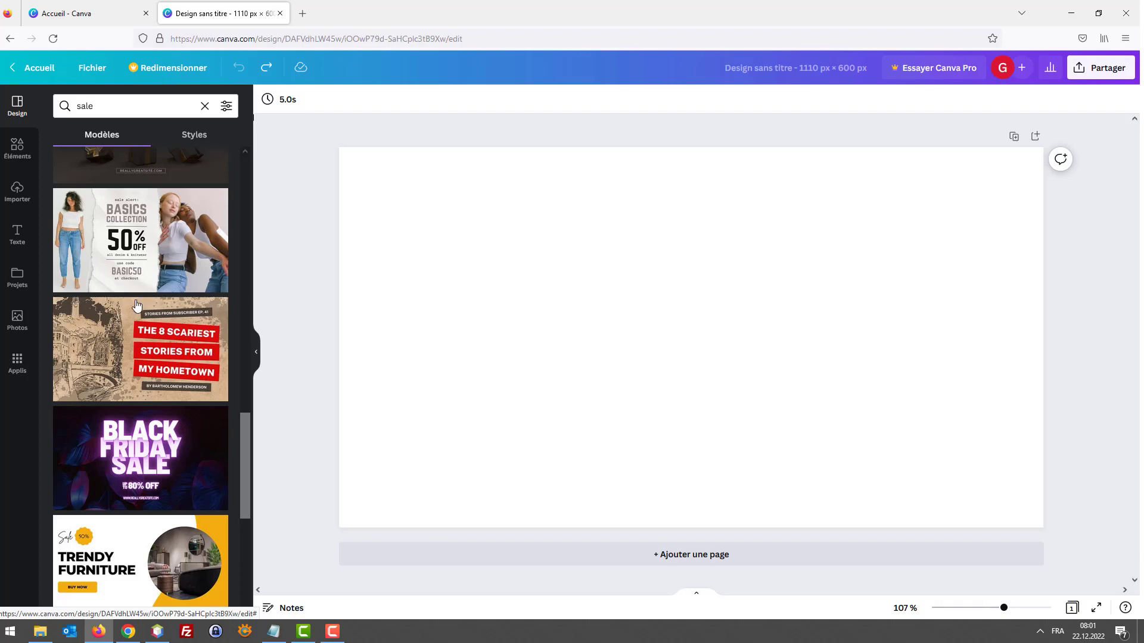
- Find the "Black Friday Sale" template with dark neon leaves among the sale designs and apply it to the blank page
scroll(167, 341, "down", 4)
scroll(167, 341, "down", 3)
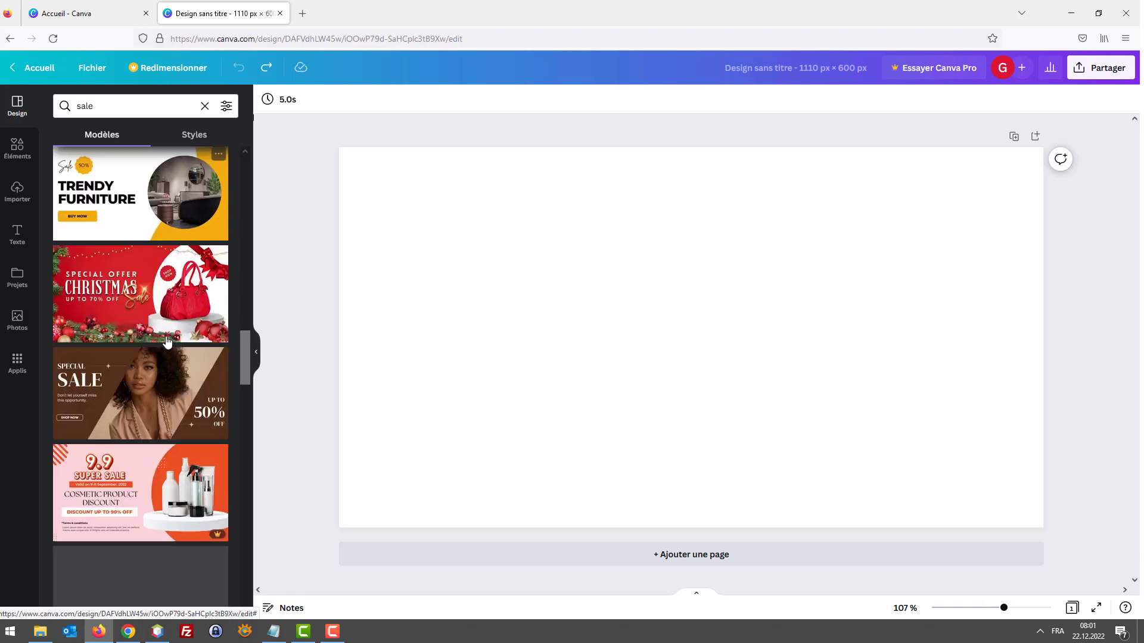
scroll(167, 341, "up", 3)
scroll(168, 340, "down", 5)
scroll(168, 339, "down", 3)
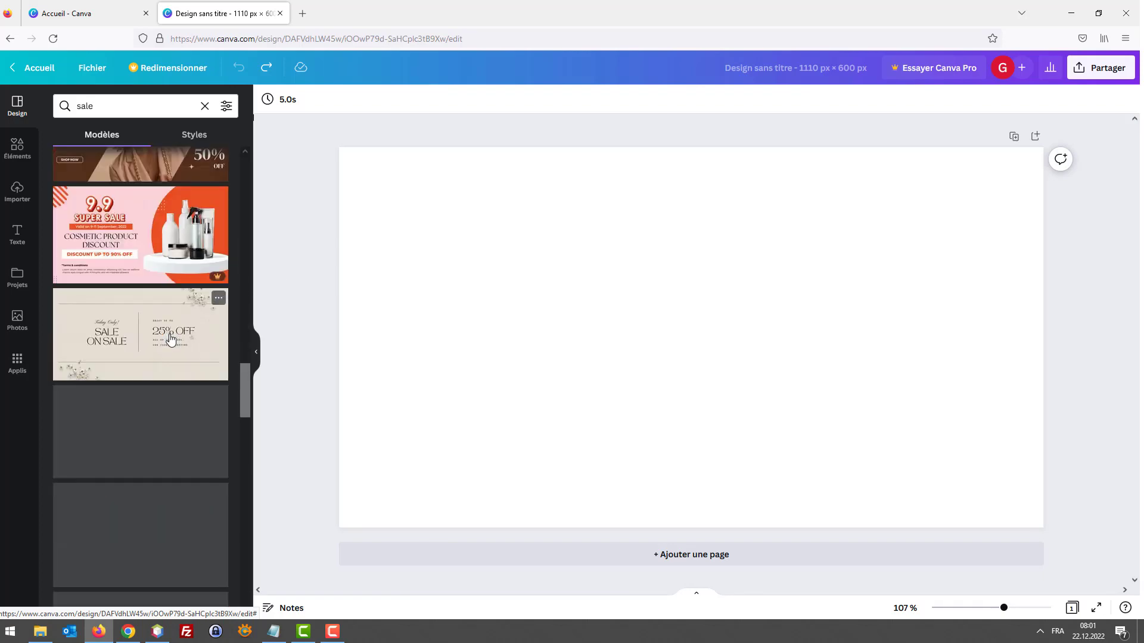
scroll(170, 335, "up", 5)
scroll(137, 336, "up", 4)
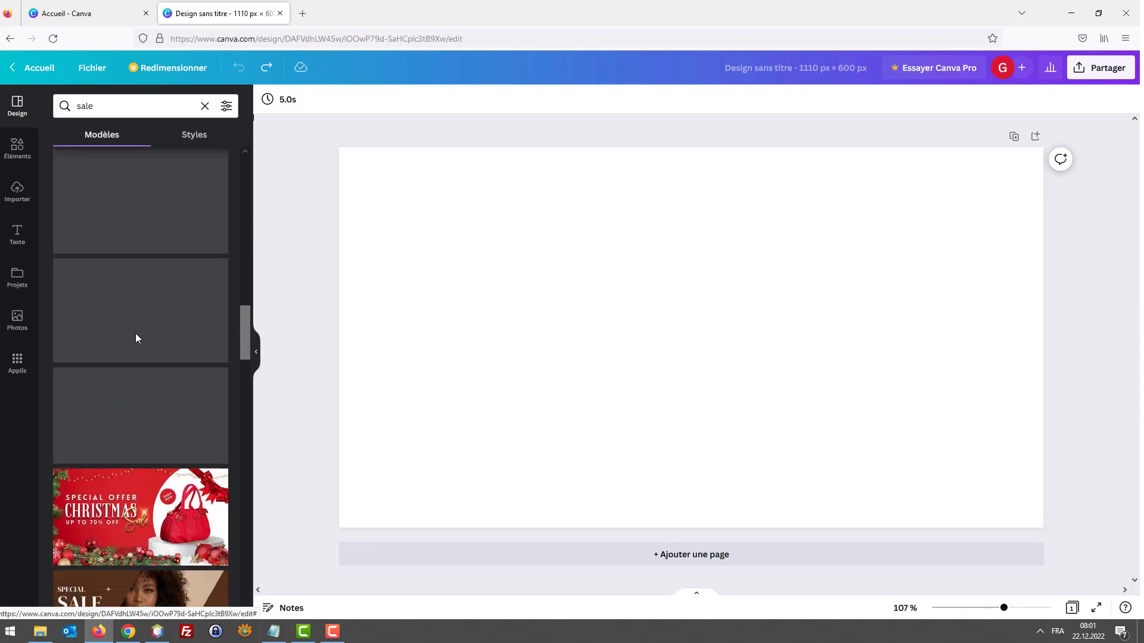
left_click_drag(137, 331, 430, 218)
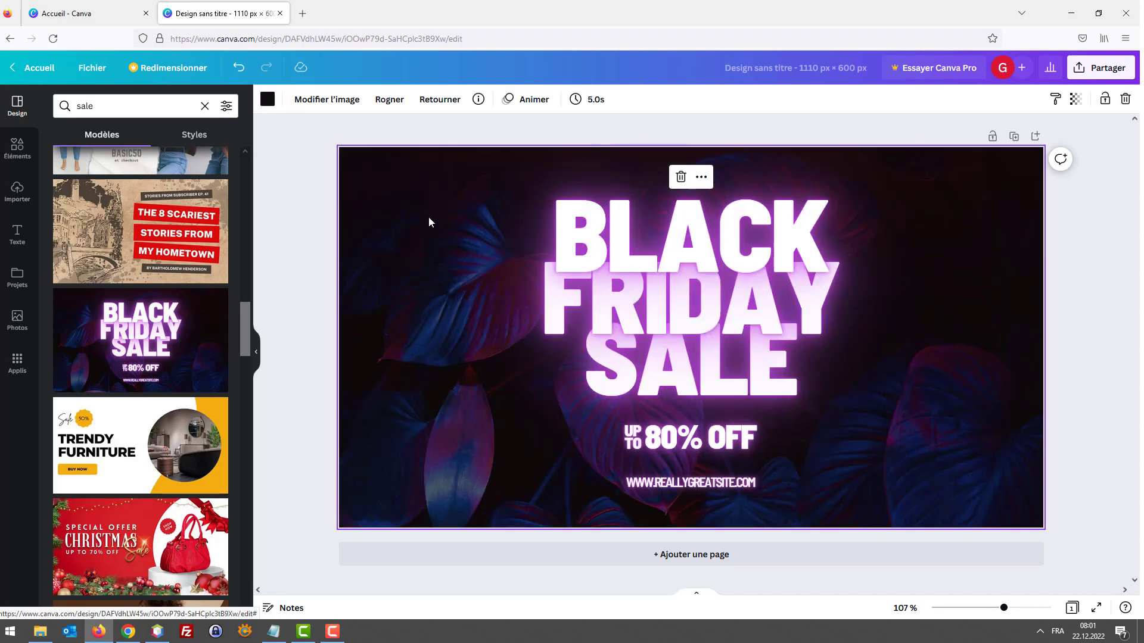
left_click(1058, 259)
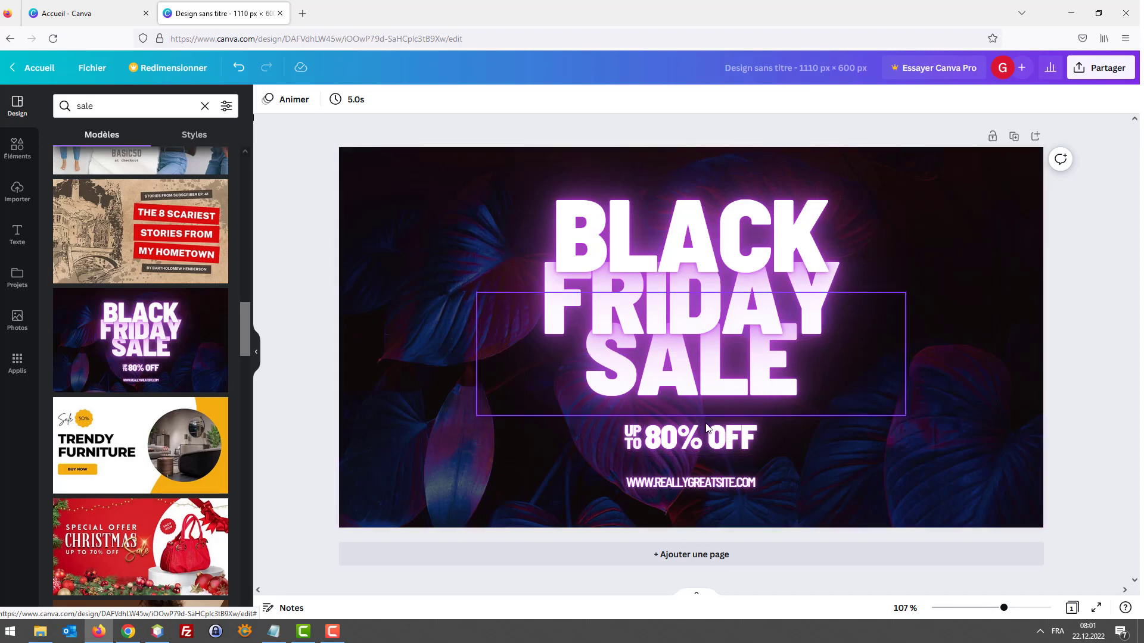
- Replace the headline word "BLACK" with "AFTER"
left_click(671, 256)
left_click(671, 257)
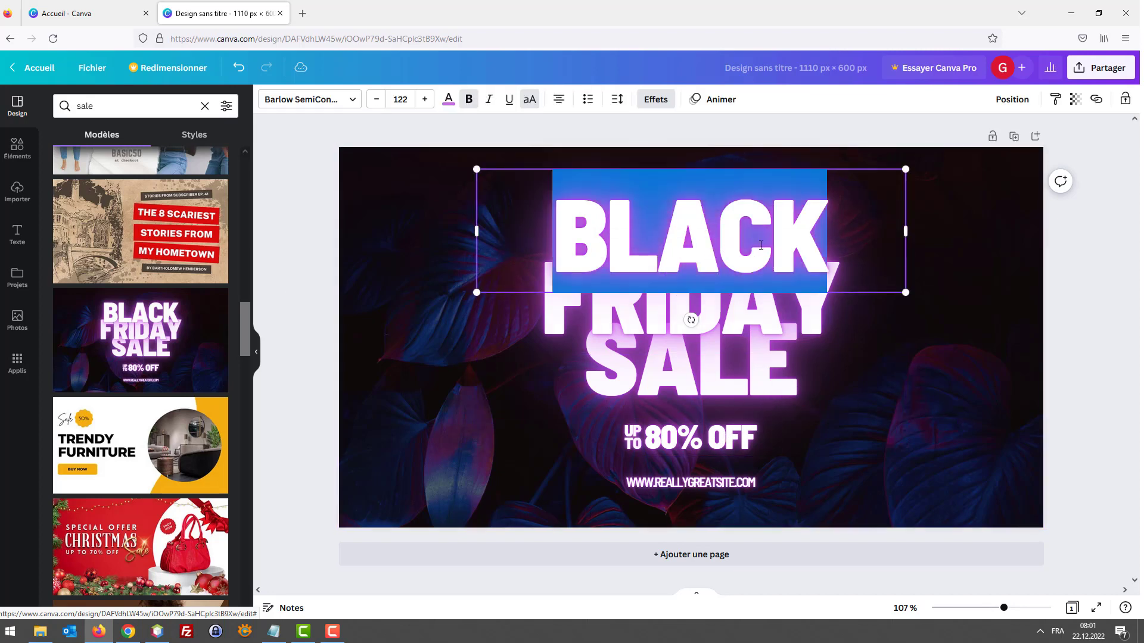
left_click(760, 255)
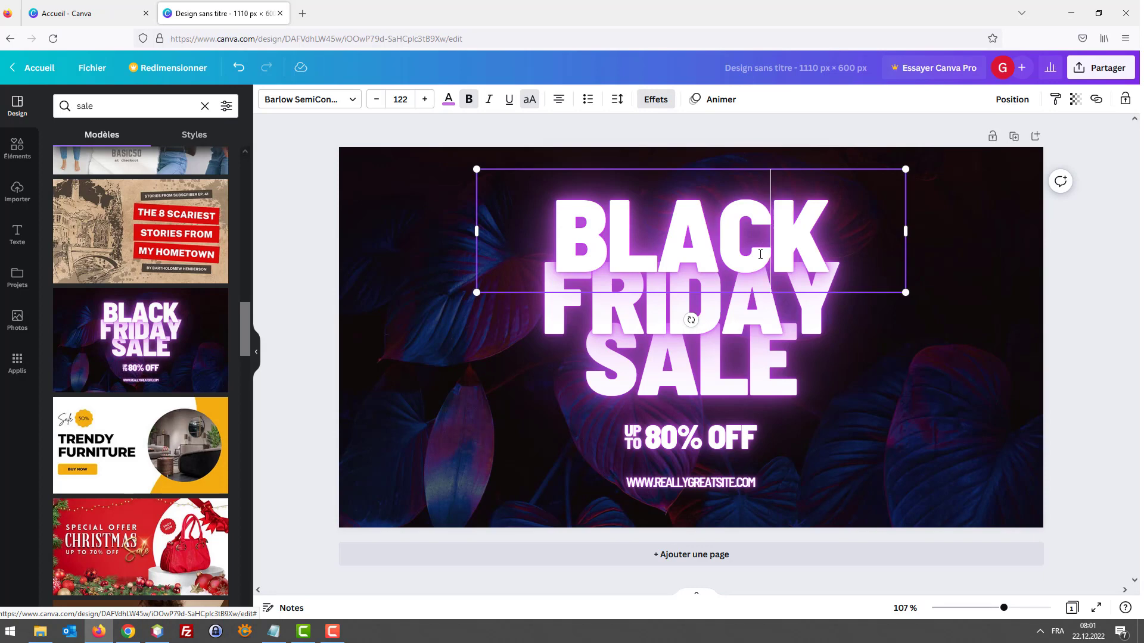
double_click(760, 254)
type("FTE")
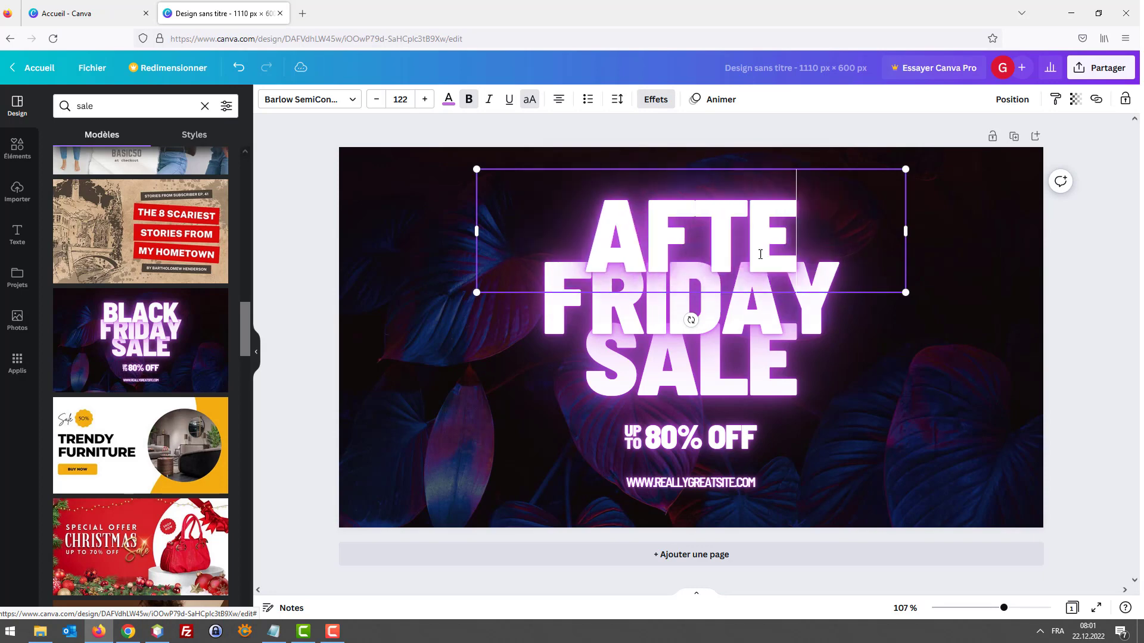
type("R")
key("BackSpace")
type("R")
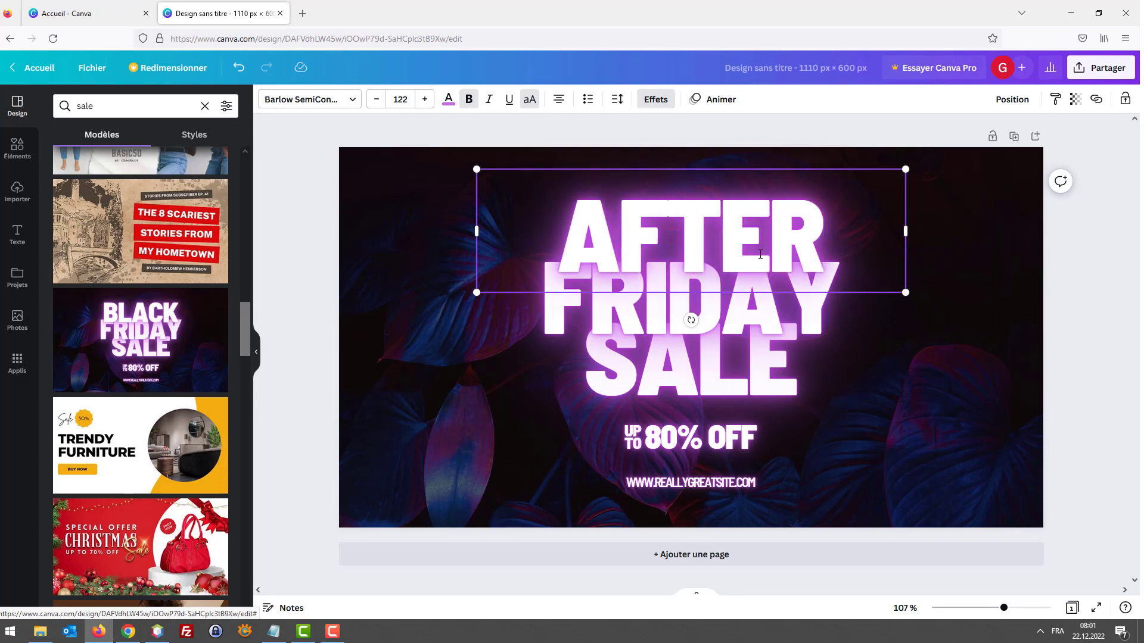
- Replace the headline word "FRIDAY" with "NOËL" and the word "SALE" with "DEAL"
double_click(636, 325)
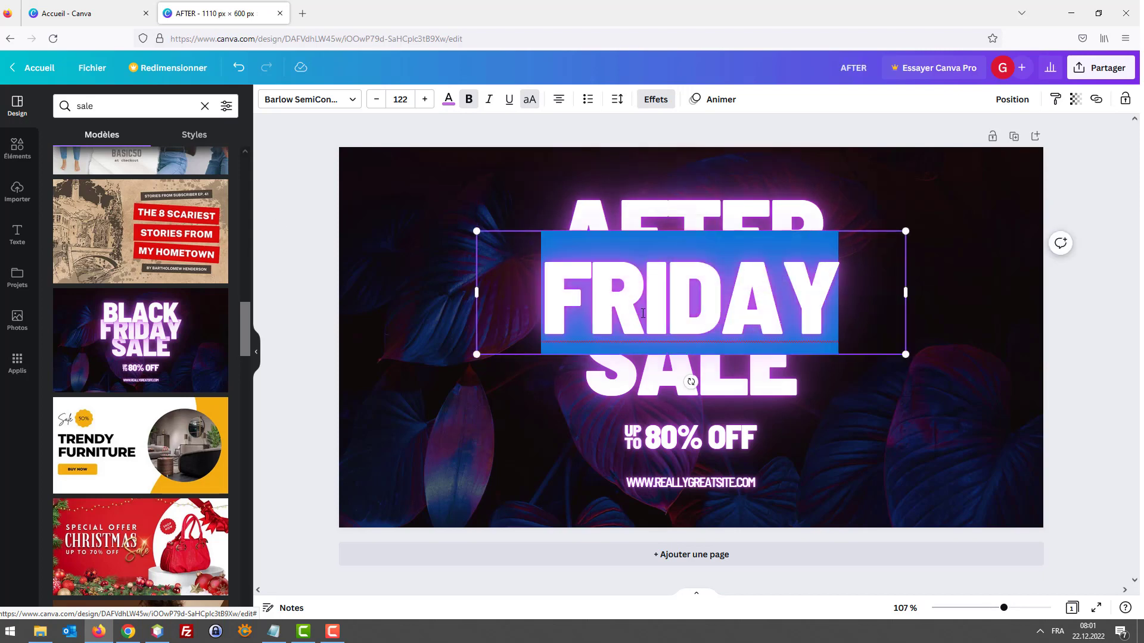
type("NOËL")
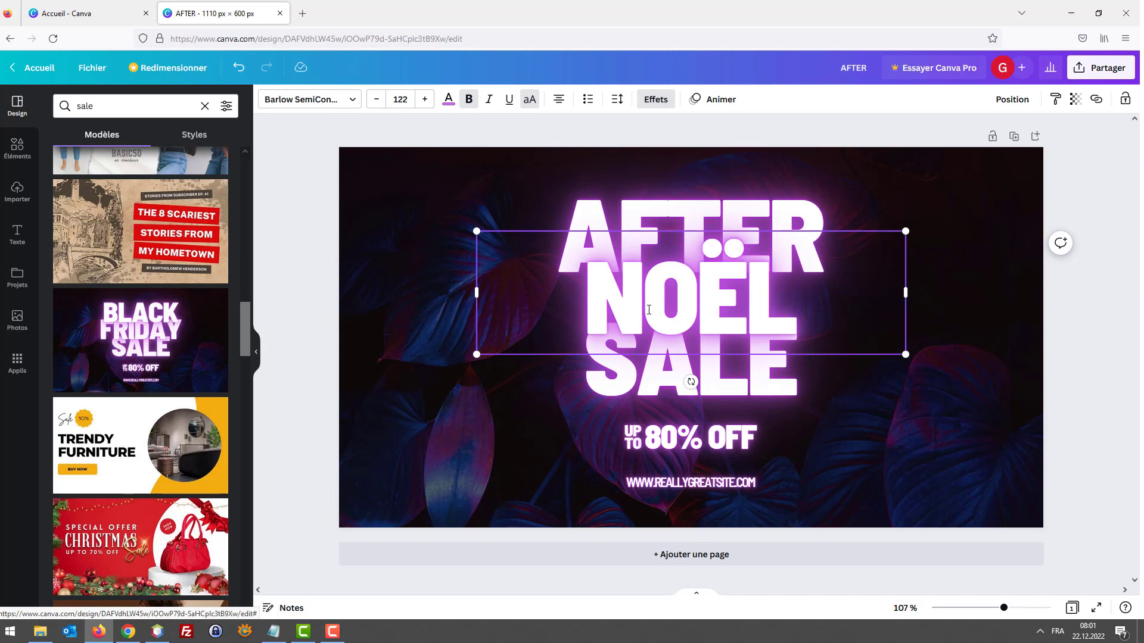
double_click(743, 343)
double_click(753, 370)
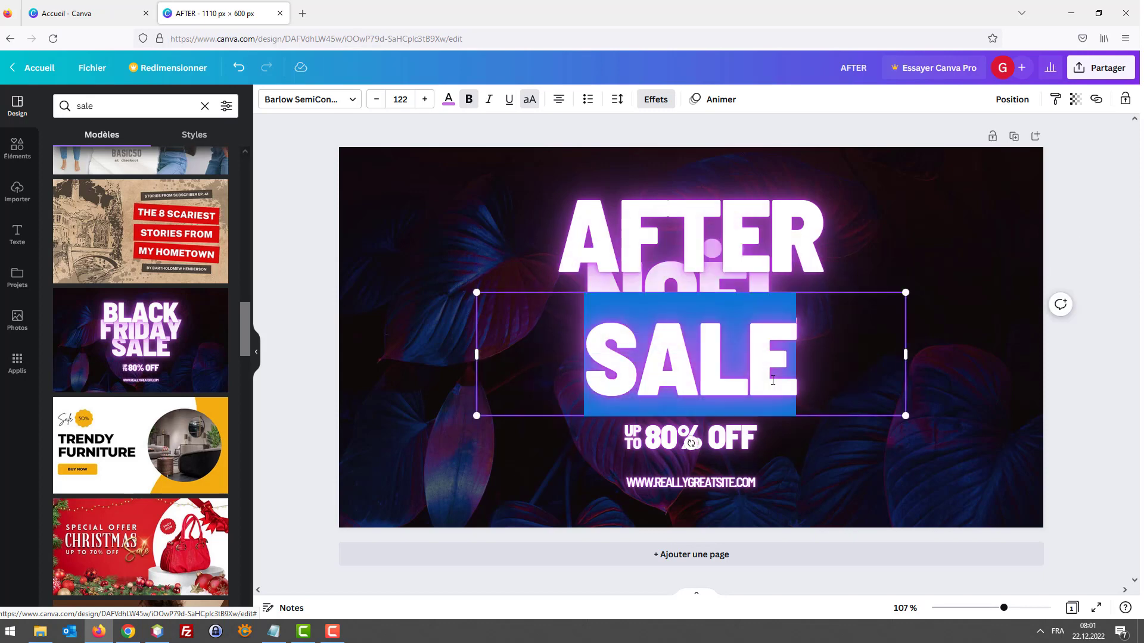
left_click(753, 370)
double_click(753, 370)
type("DEAL")
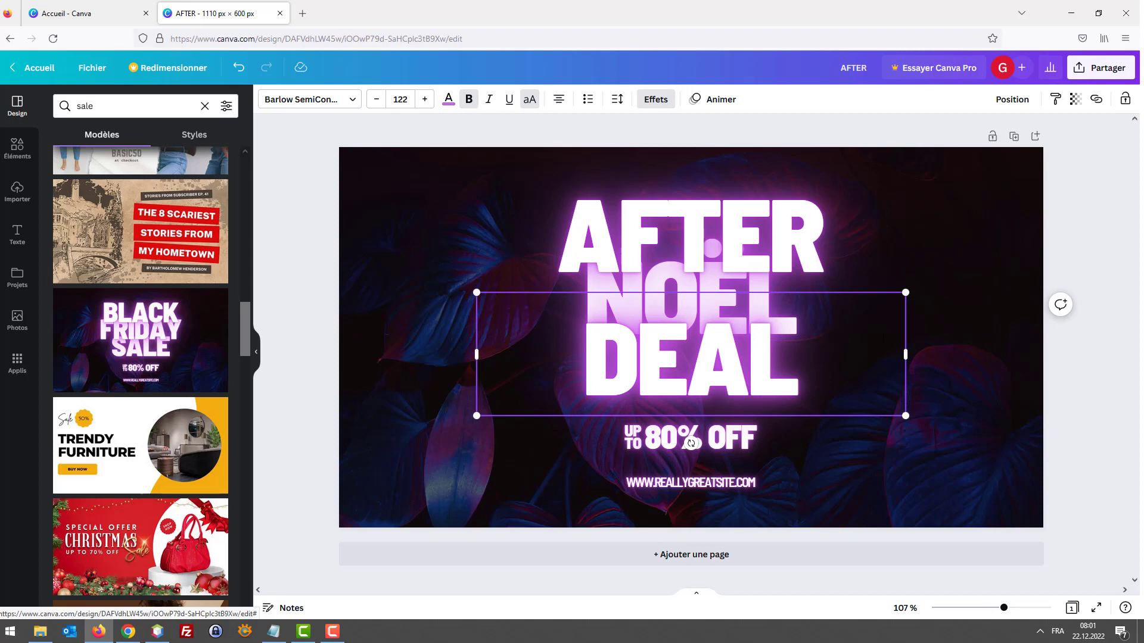
double_click(929, 337)
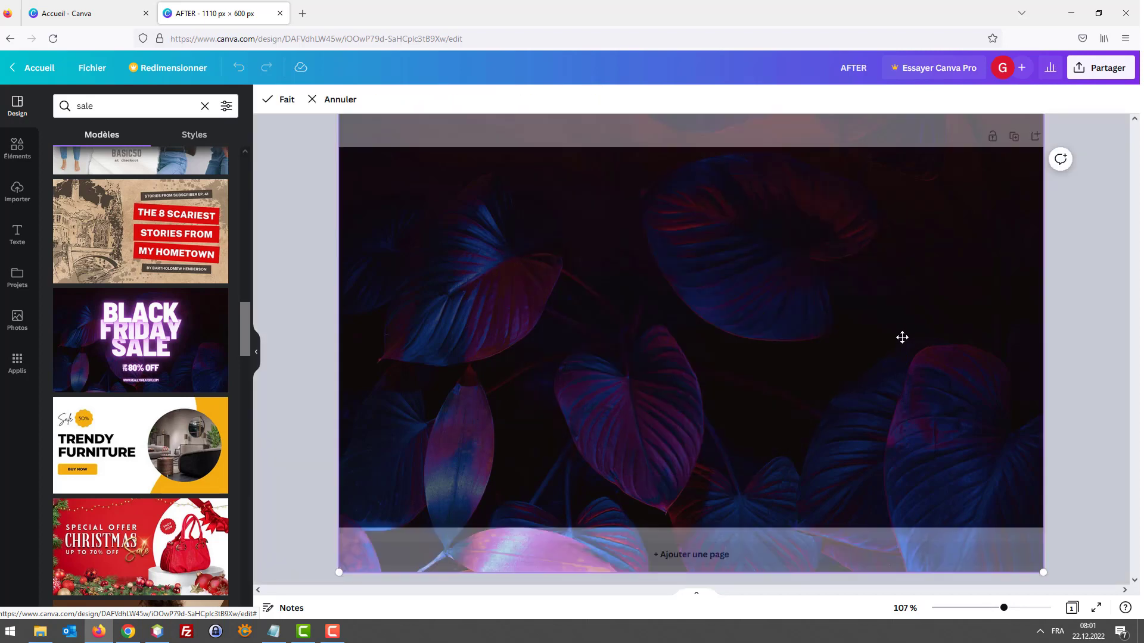
left_click(1086, 345)
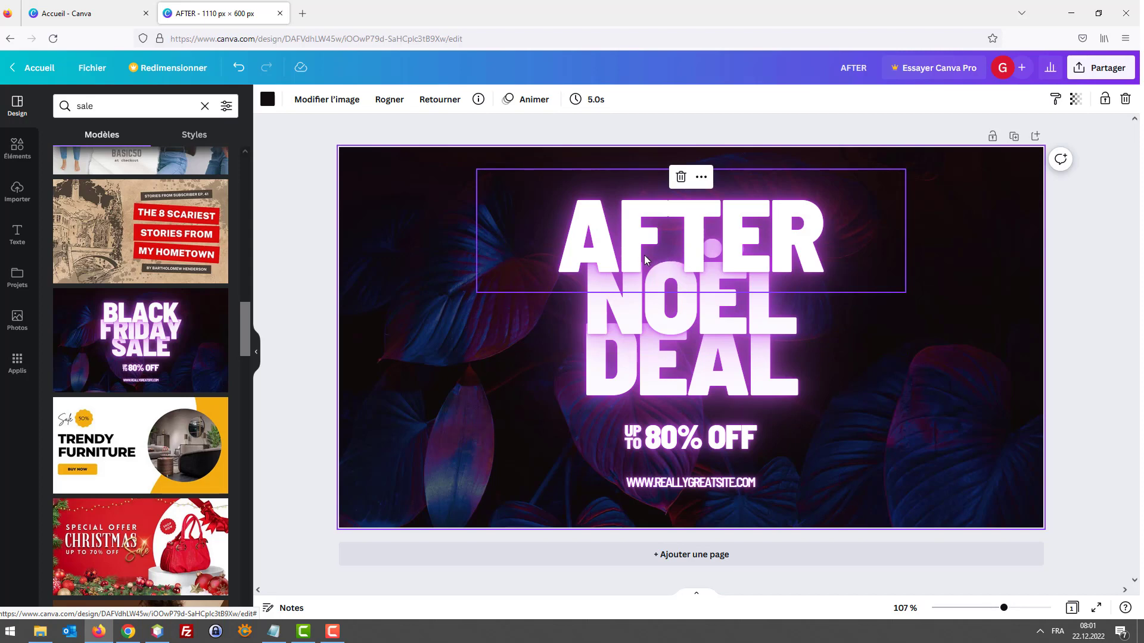
left_click(709, 317)
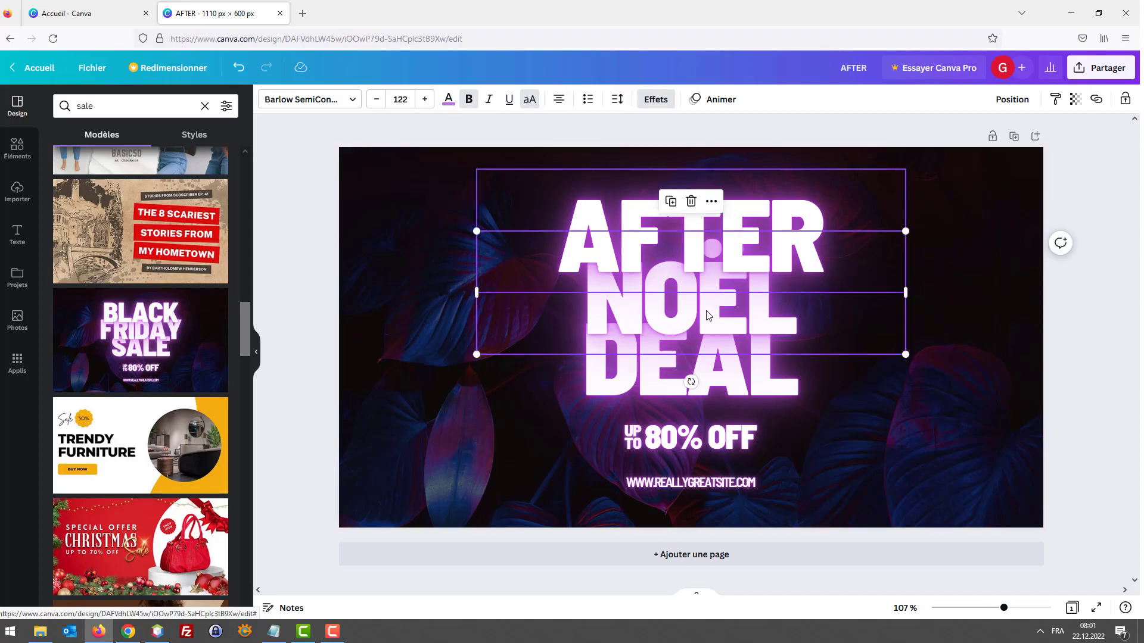
left_click(935, 334)
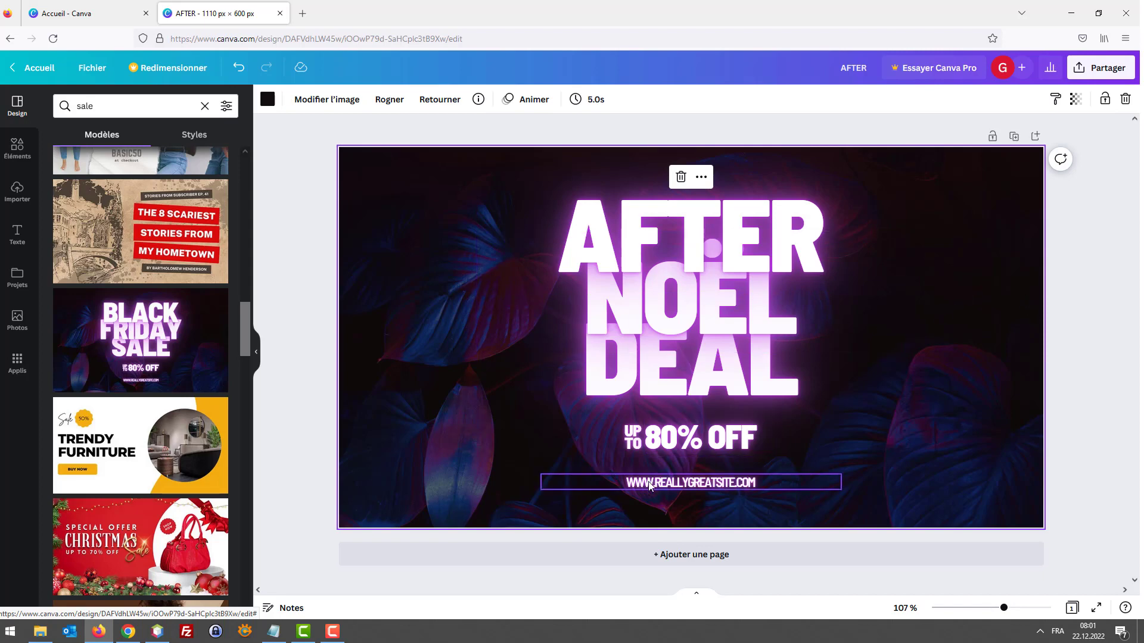
- Replace the discount text "80% OFF" below the headline with "-15% SUR"
left_click(659, 444)
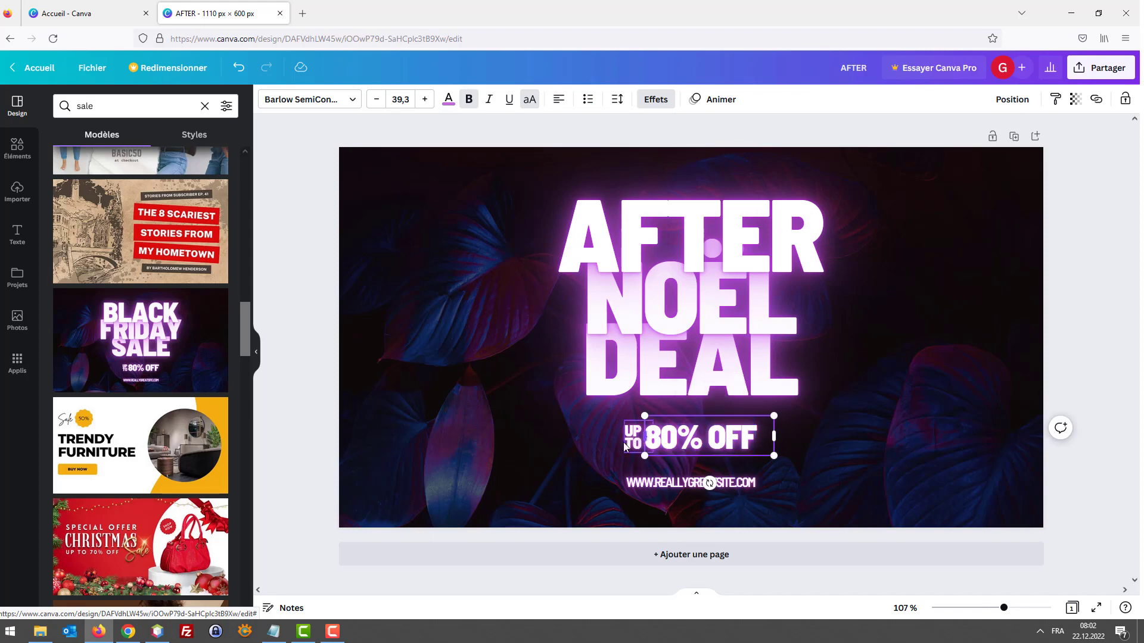
left_click(609, 454)
left_click(660, 439)
left_click(662, 438)
left_click(664, 435)
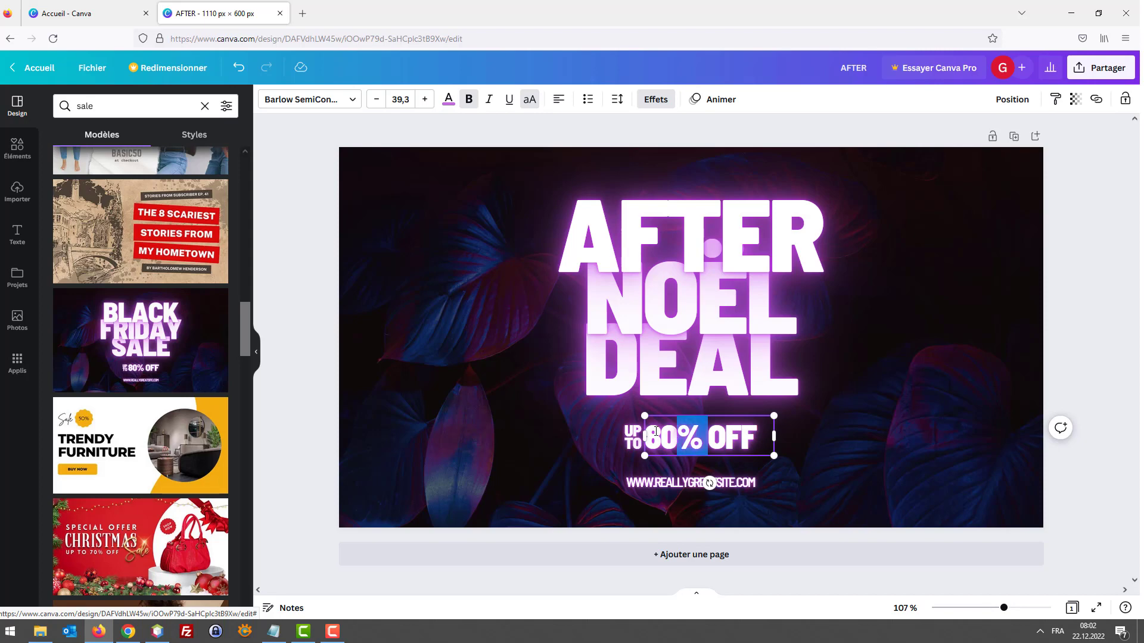
type("1")
key("BackSpace")
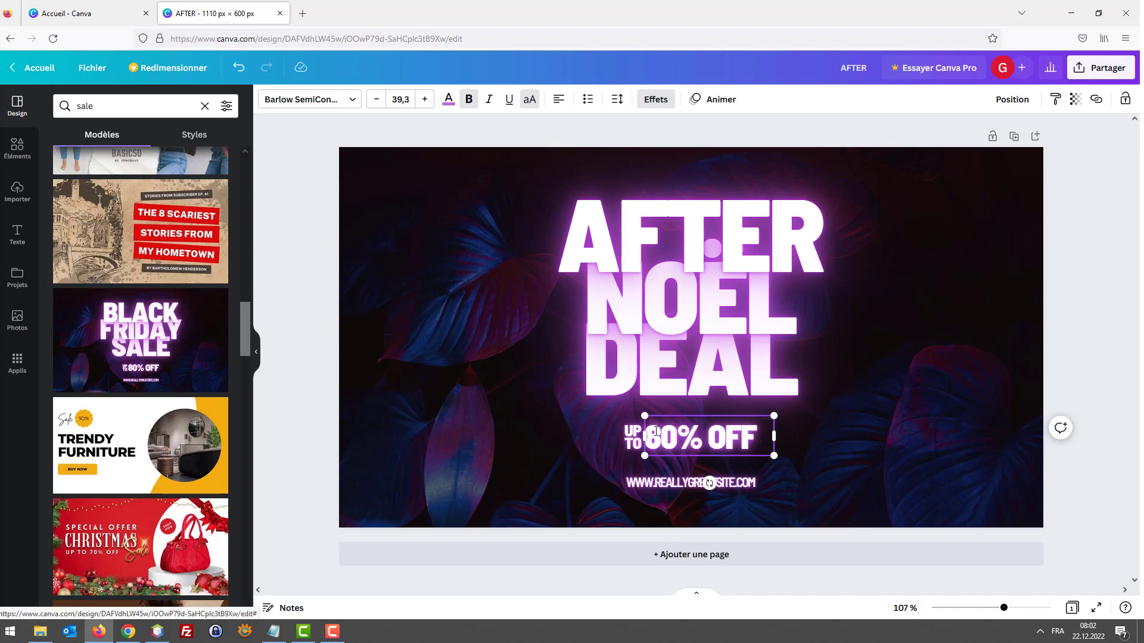
type("-15")
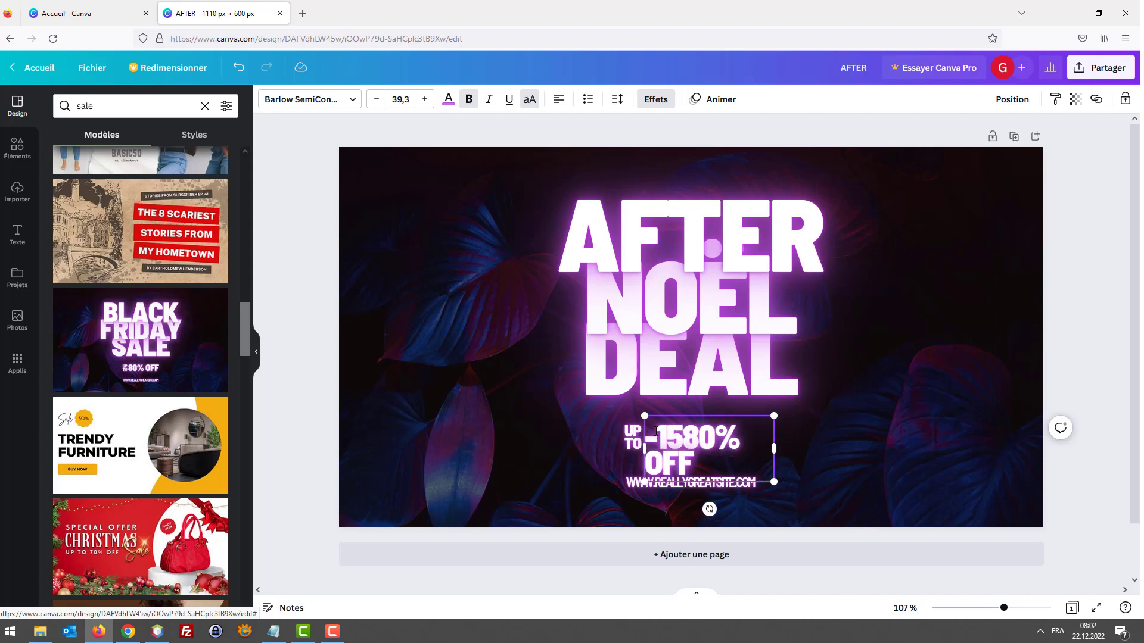
key("Delete")
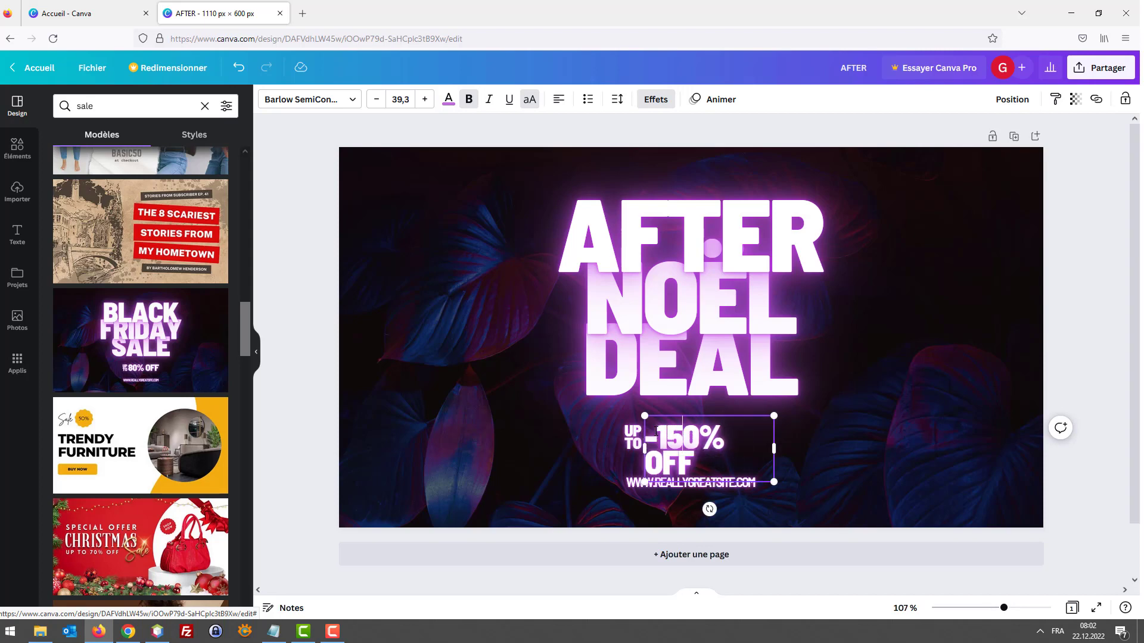
key("Delete")
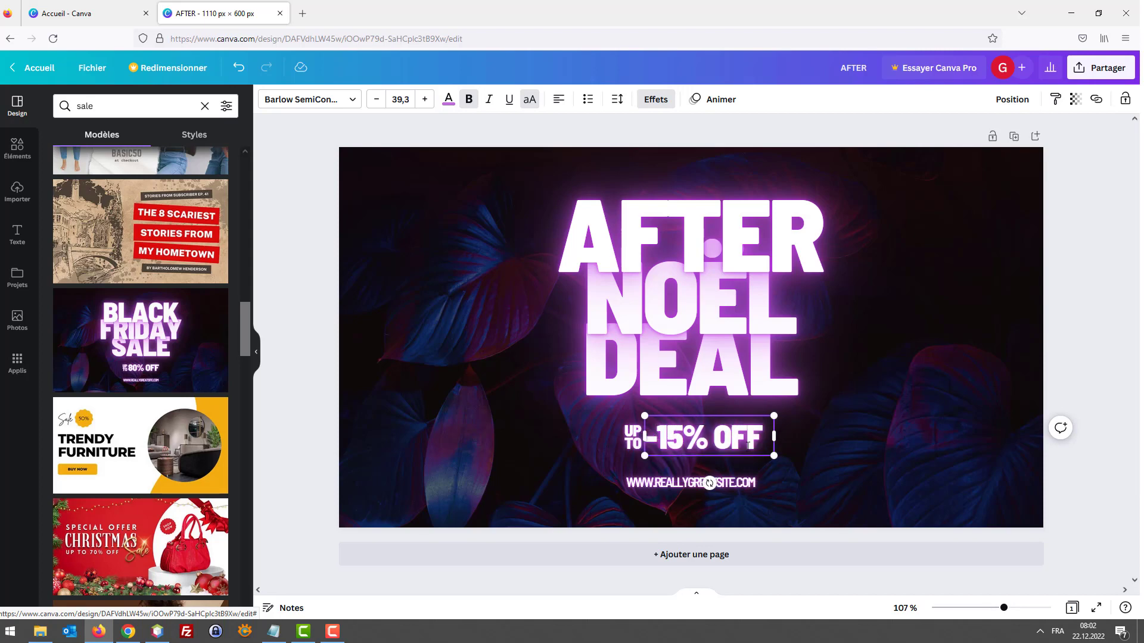
double_click(749, 445)
type("SUR")
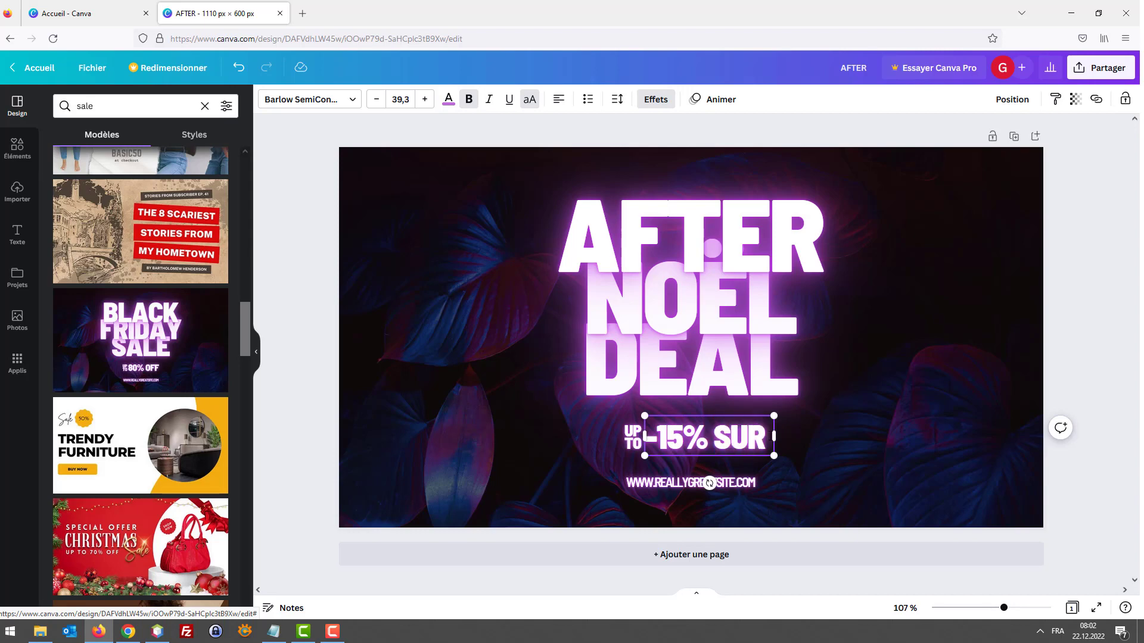
- Check the shop's menu categories in Chrome and extend the Canva discount text with "LA PAPETERIE"
left_click(129, 632)
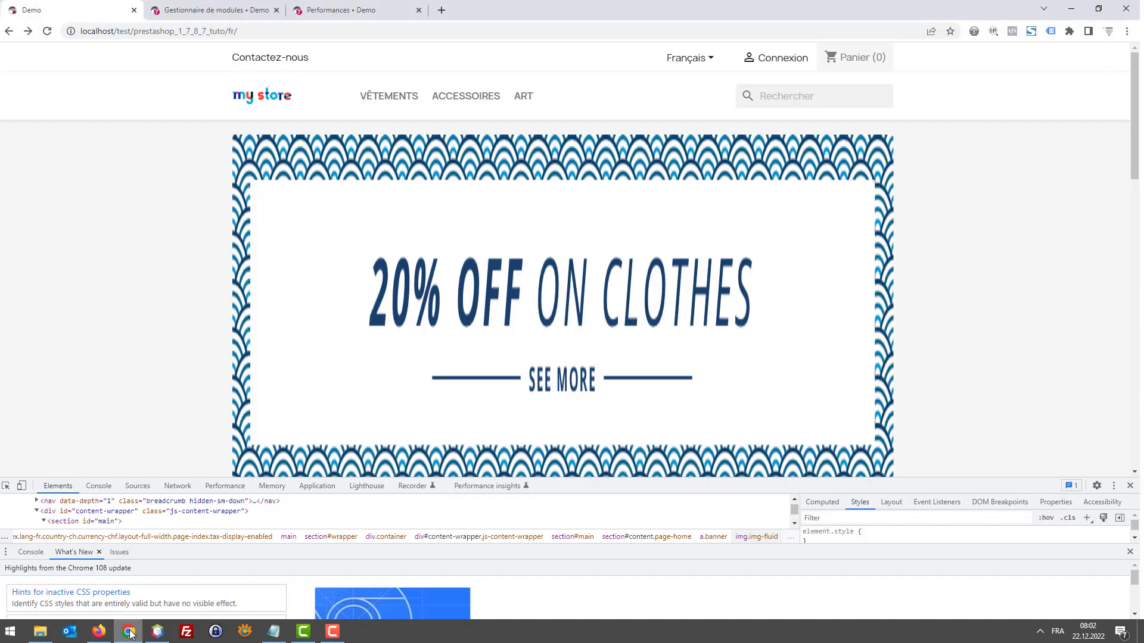
mouse_move(447, 102)
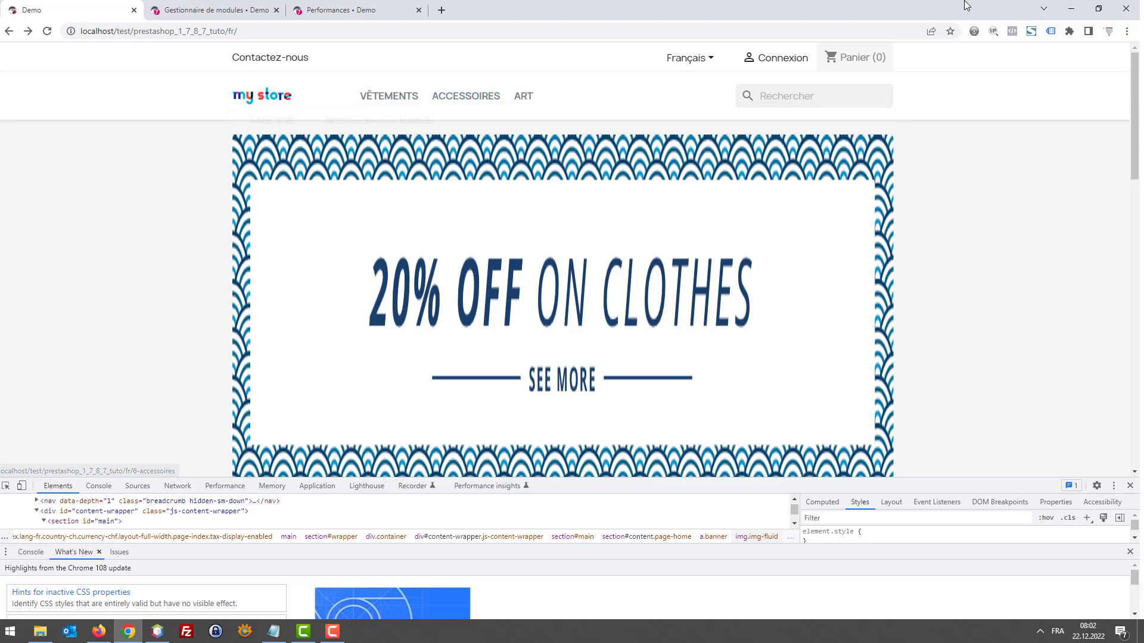
left_click(1076, 8)
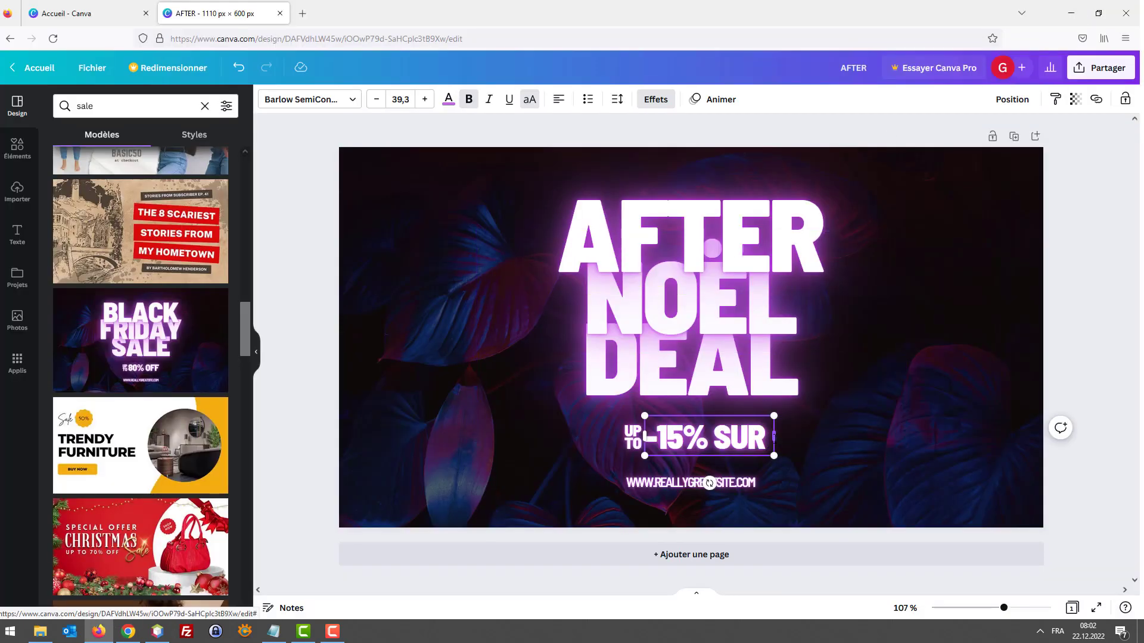
type("LA")
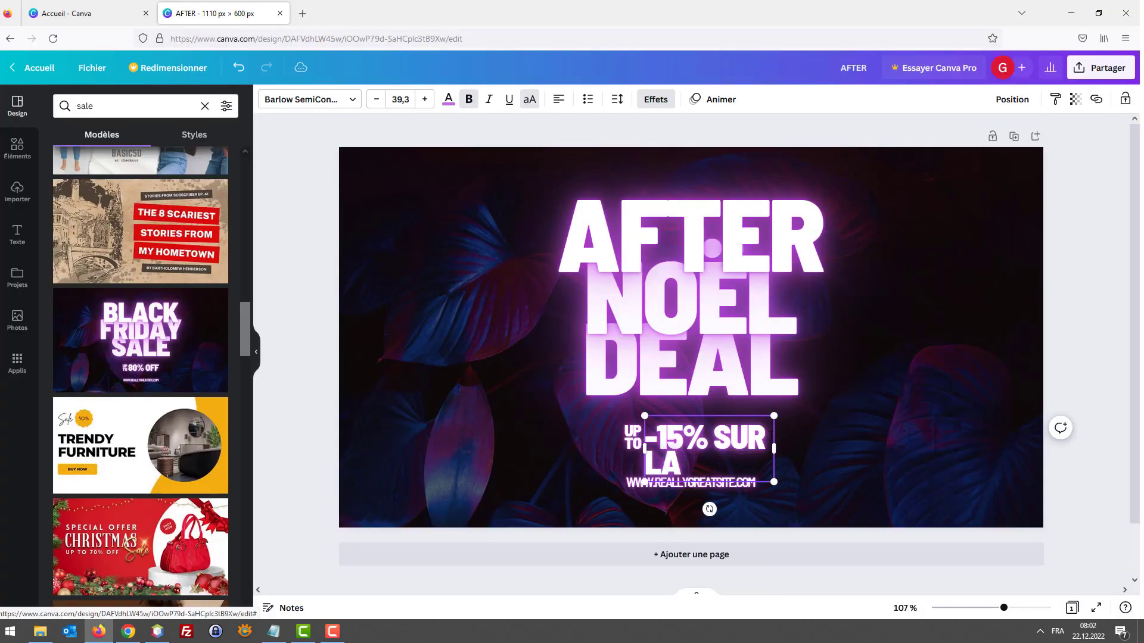
type(" PAPETER")
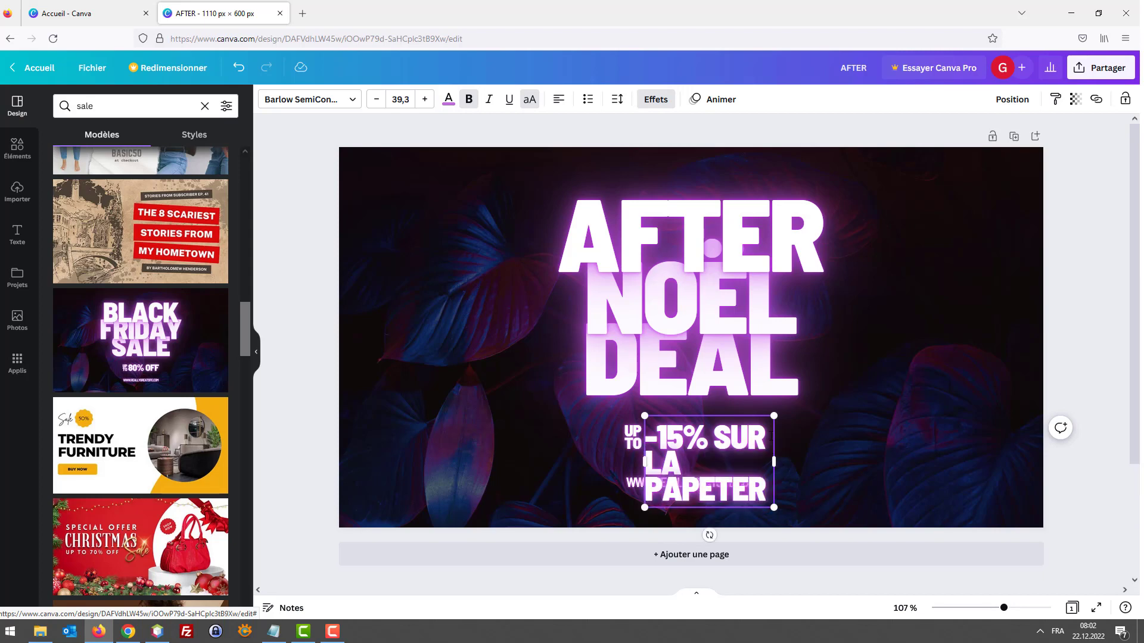
type("IE")
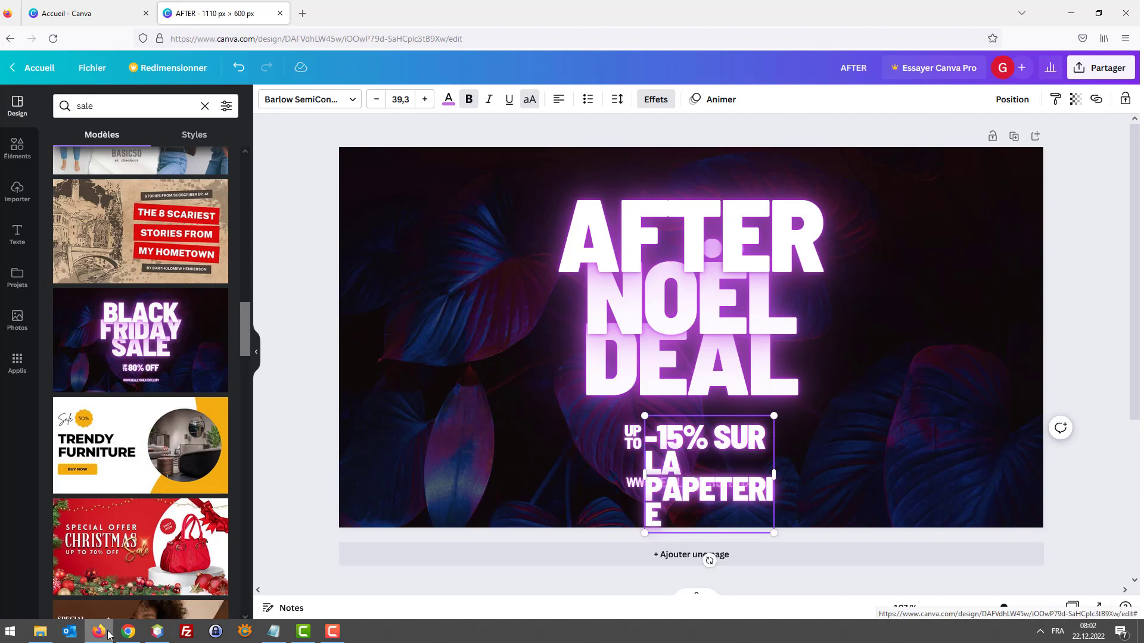
- Switch to the shop in Chrome, examine the subcategories in its main menu, and return to the Canva banner
left_click(128, 631)
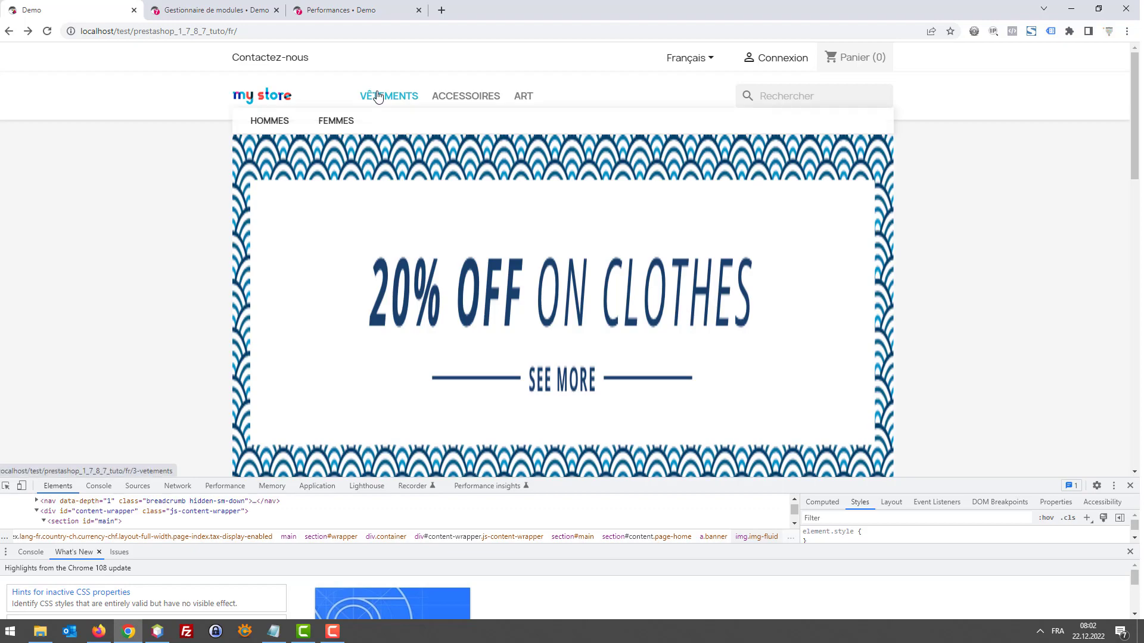
mouse_move(437, 102)
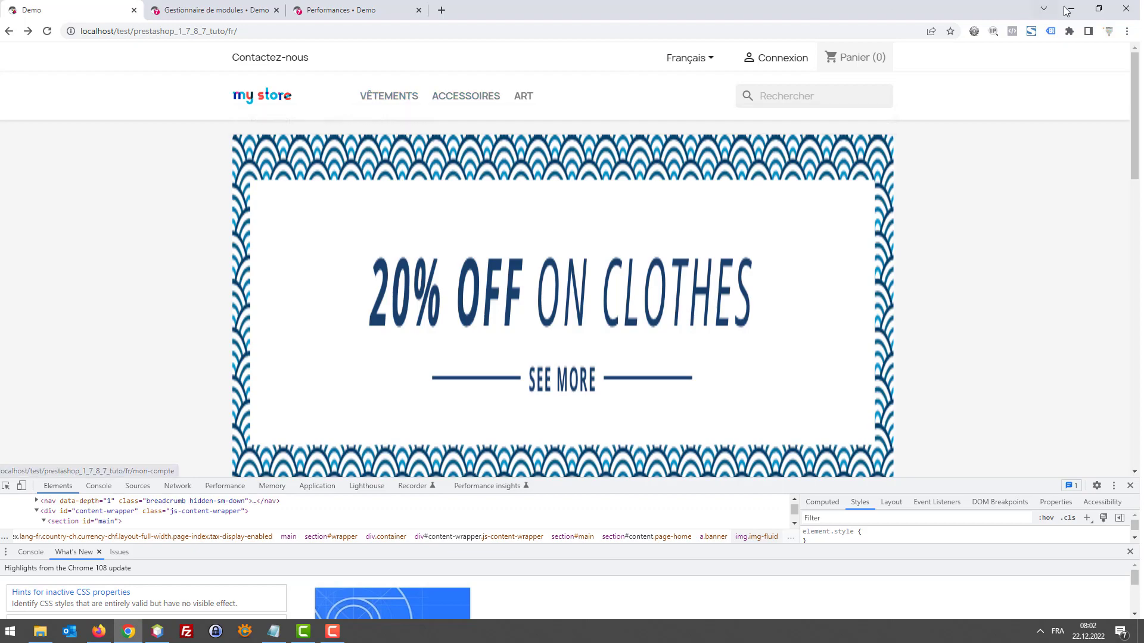
left_click(1071, 8)
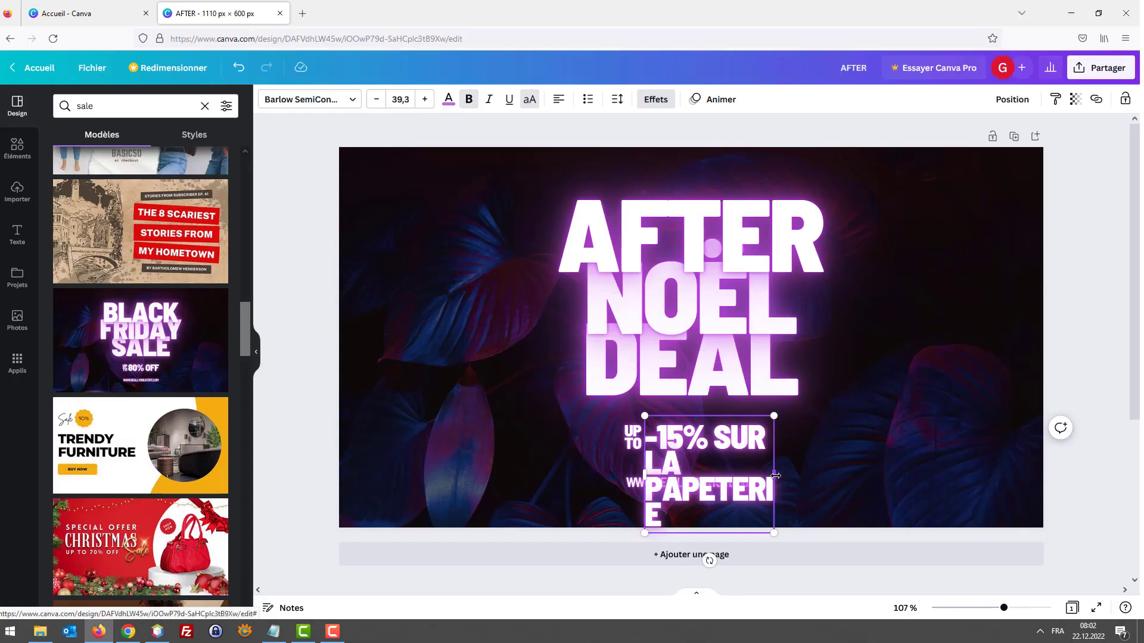
- Widen the discount text box so "PAPETERIE" fits on one line, and centre-align its text
left_click_drag(774, 477, 834, 468)
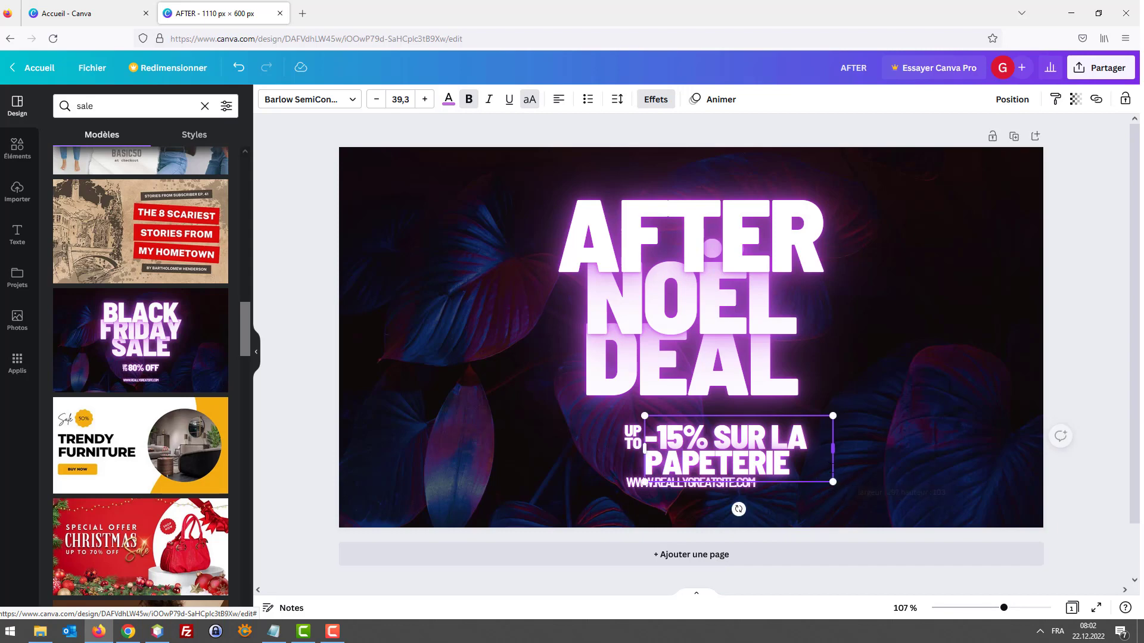
double_click(786, 454)
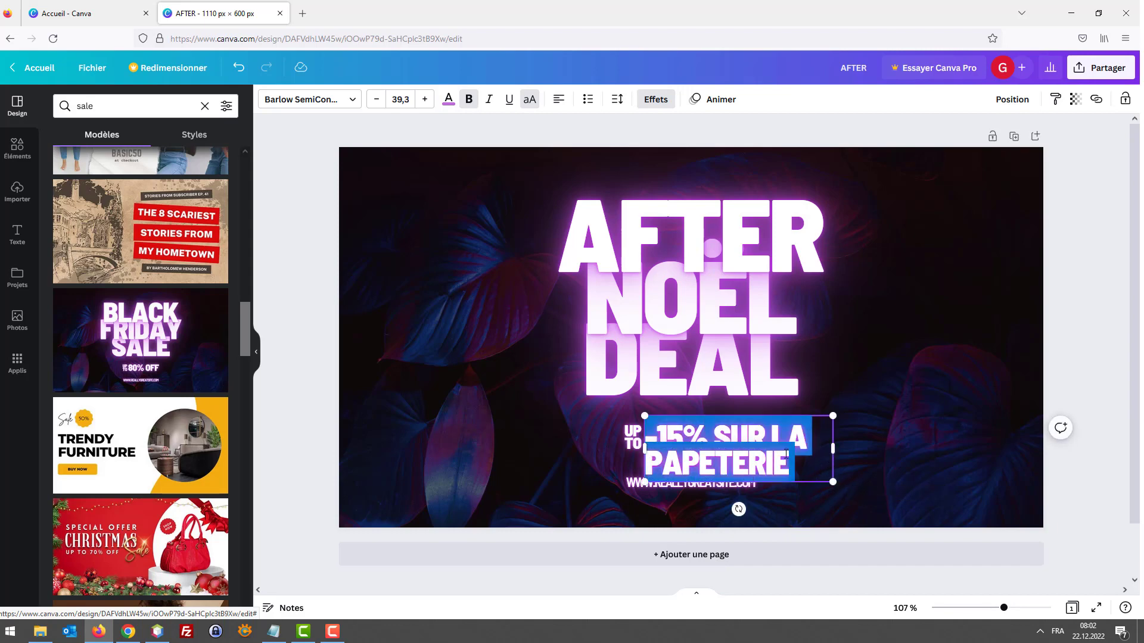
left_click(559, 101)
left_click(867, 459)
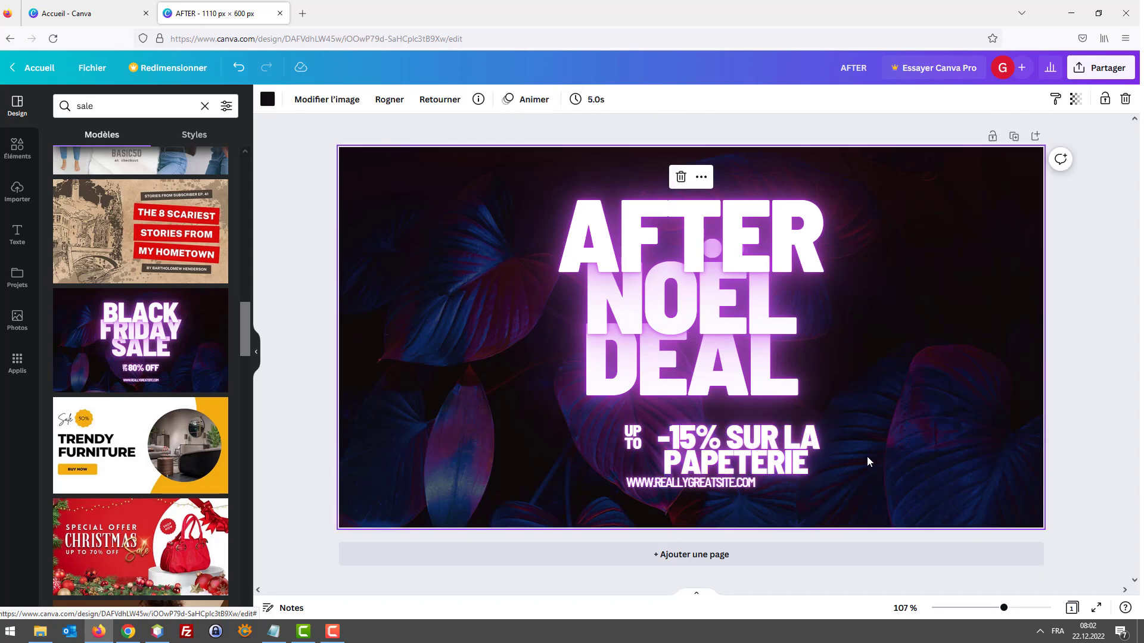
- Remove the small "UP TO" text and centre the discount text under the headline
double_click(635, 433)
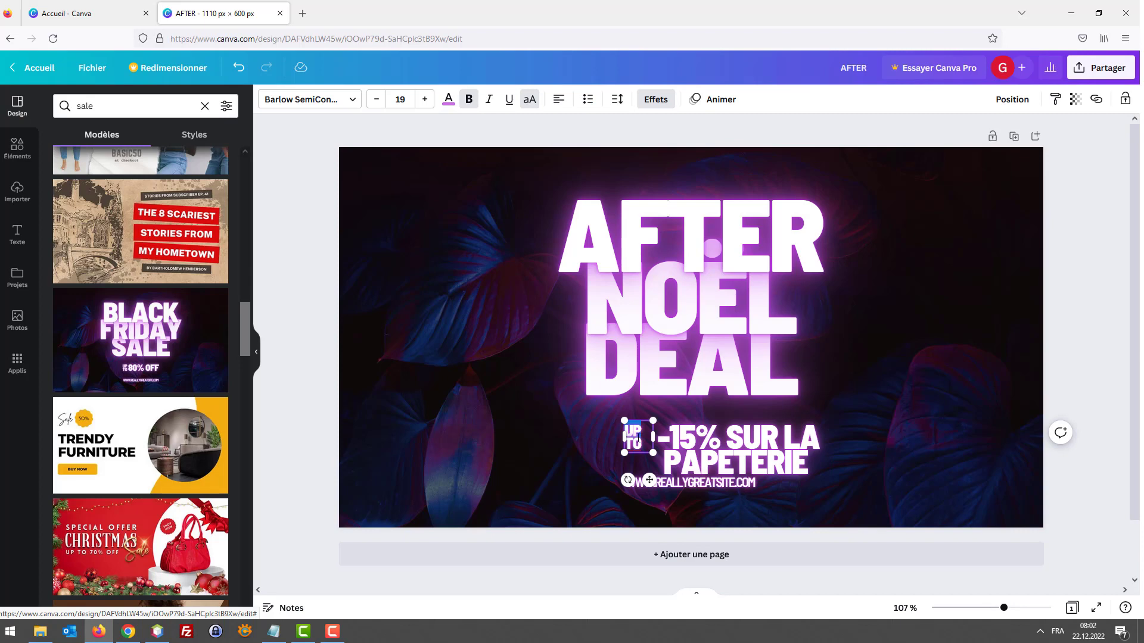
type("JU")
key("BackSpace")
key("BackSpace")
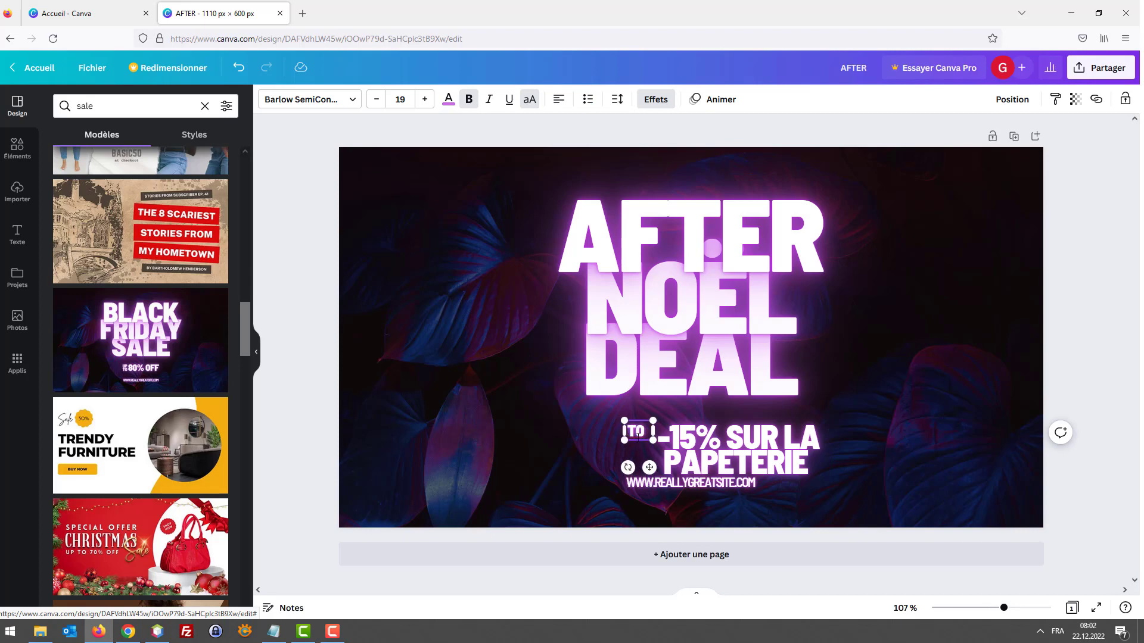
left_click(581, 432)
left_click(632, 430)
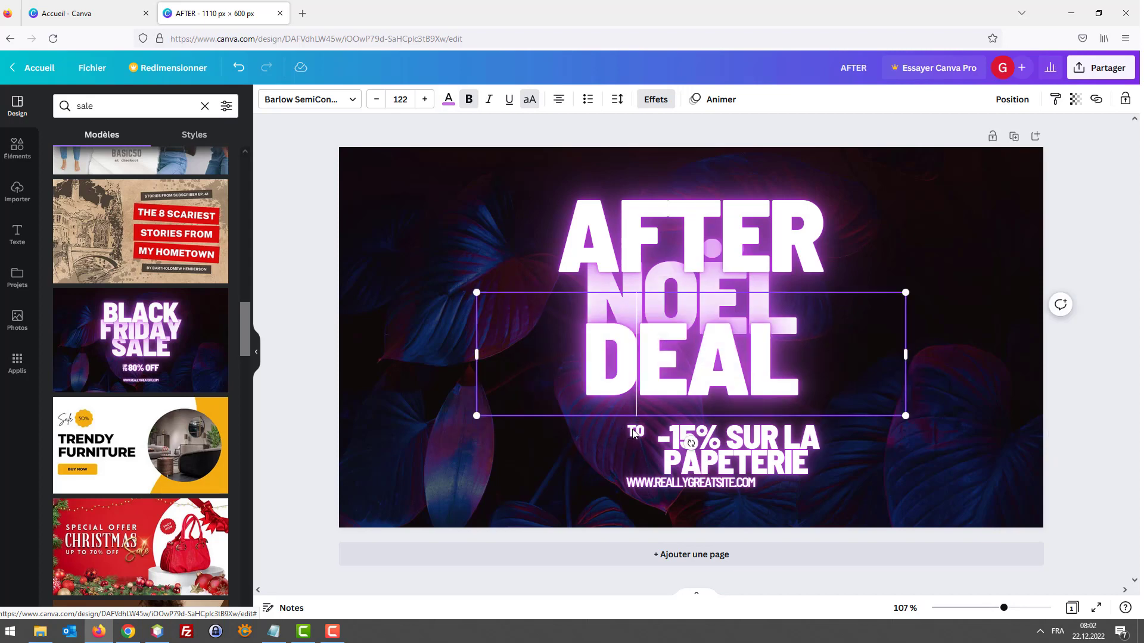
left_click(637, 439)
left_click(638, 391)
left_click_drag(750, 436, 701, 429)
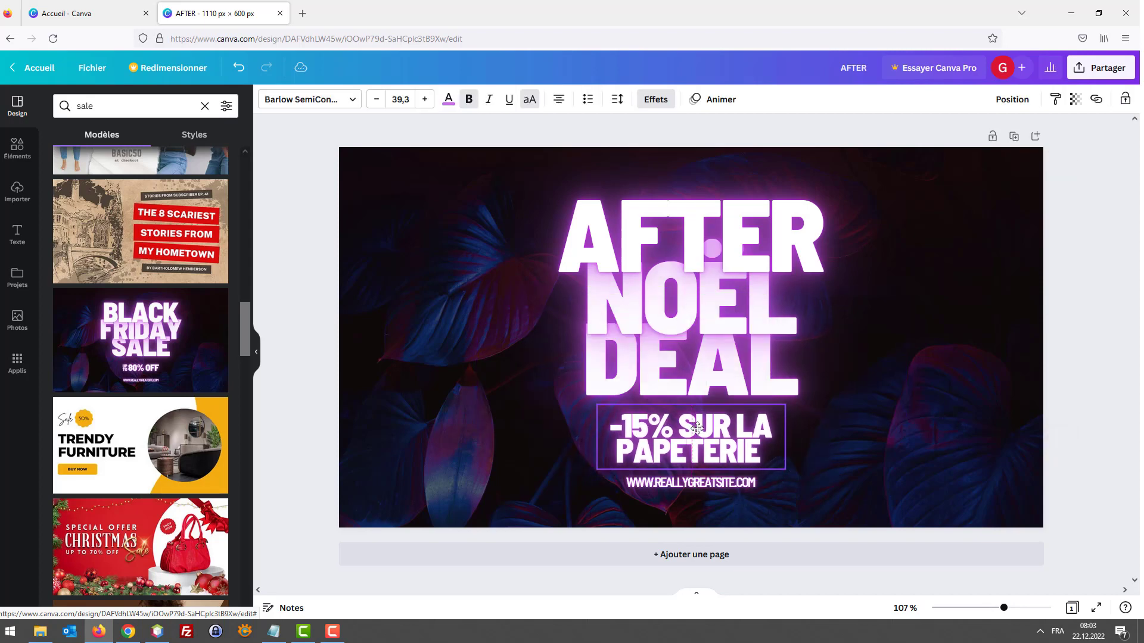
- Search the design elements for "bouton"
left_click(708, 481)
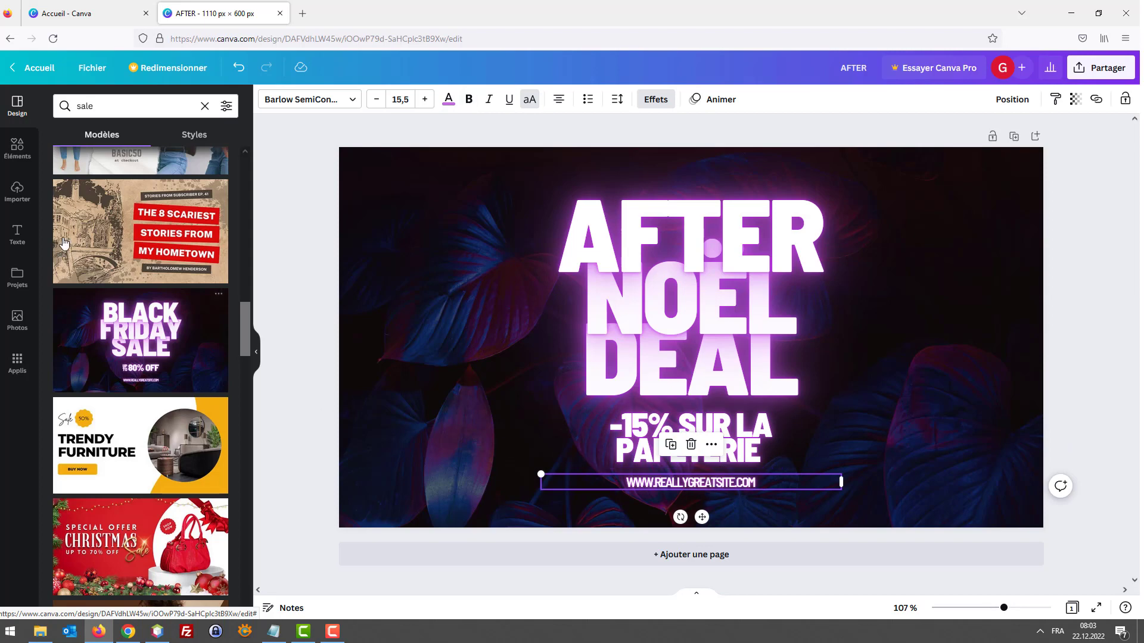
left_click(12, 159)
left_click(88, 103)
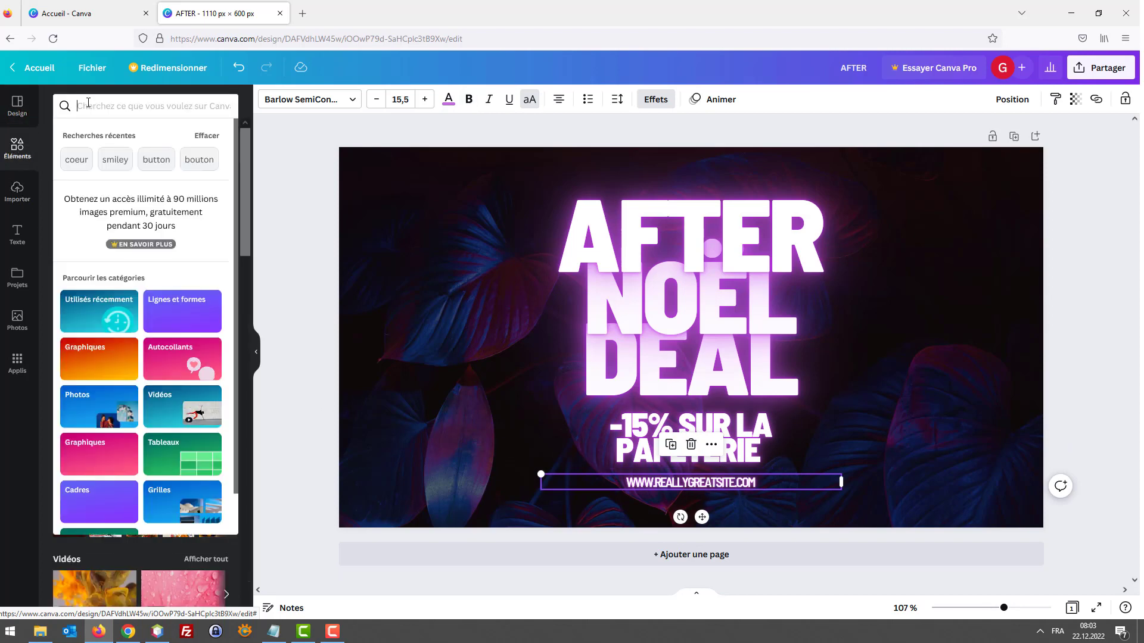
type("bouton")
key("Return")
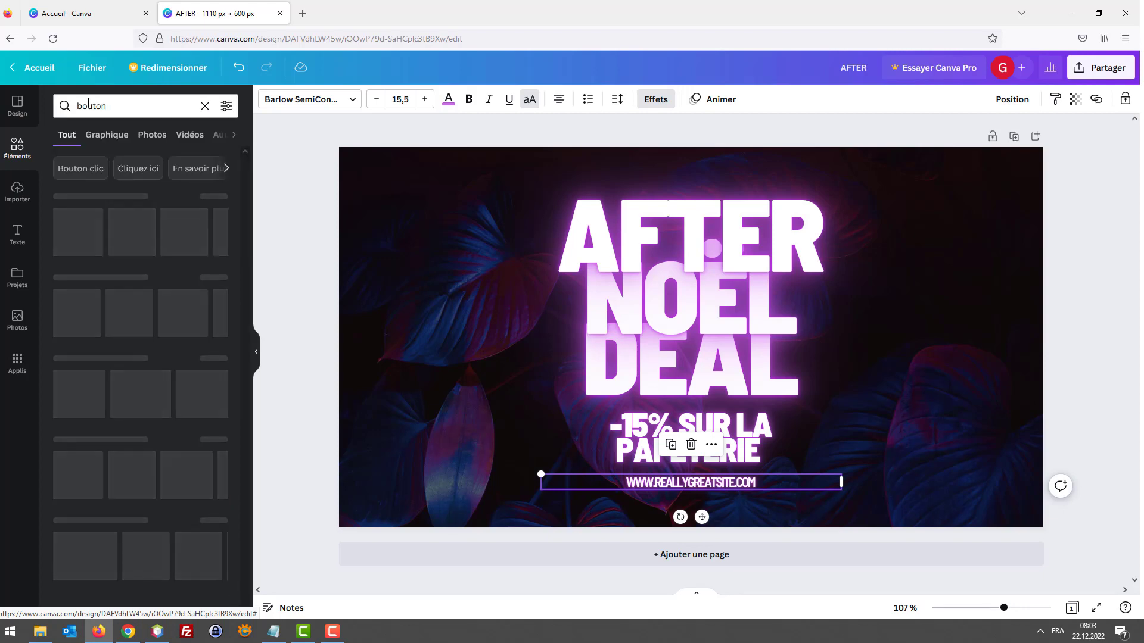
left_click(104, 108)
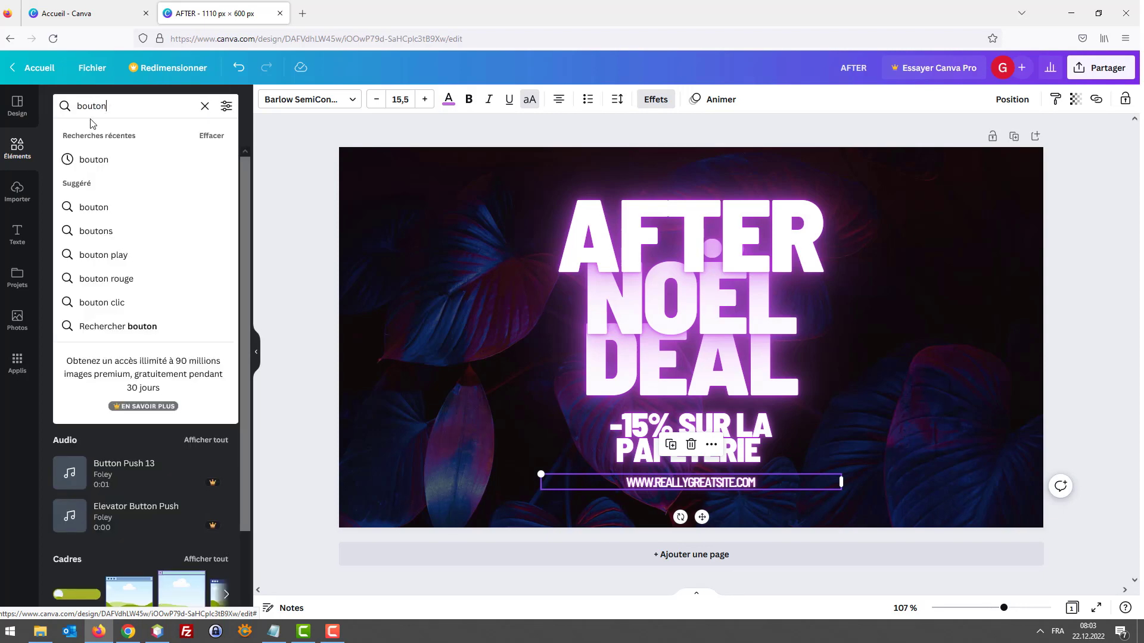
key("Return")
- Search the elements for "fleche", try placing the blue neon arrow on the banner, and undo it
left_click(107, 113)
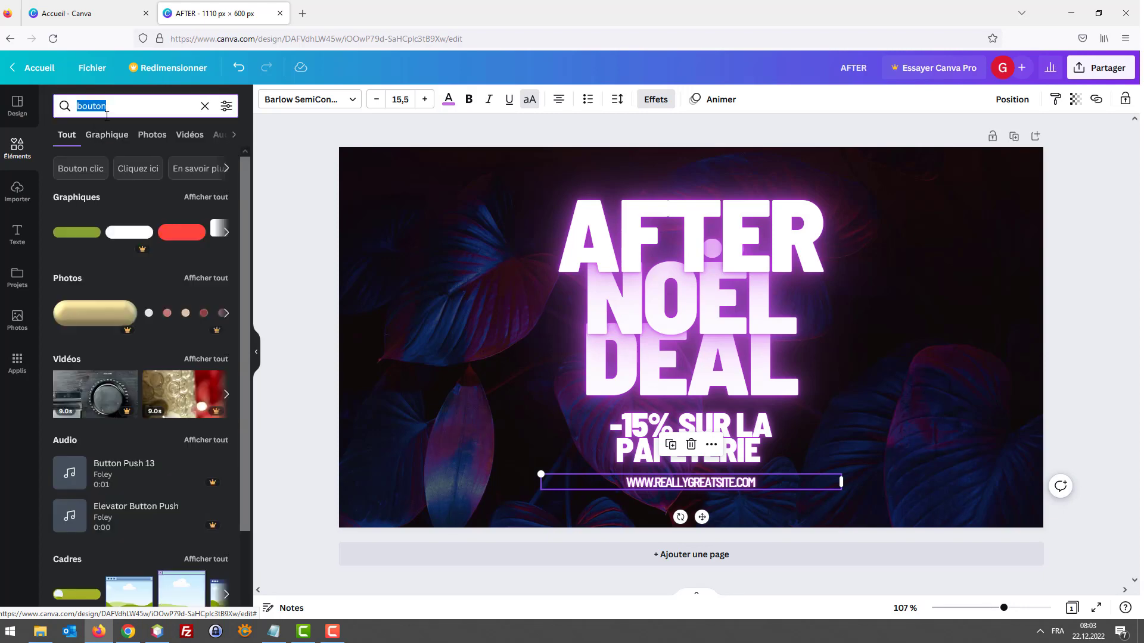
type("fleche")
key("Return")
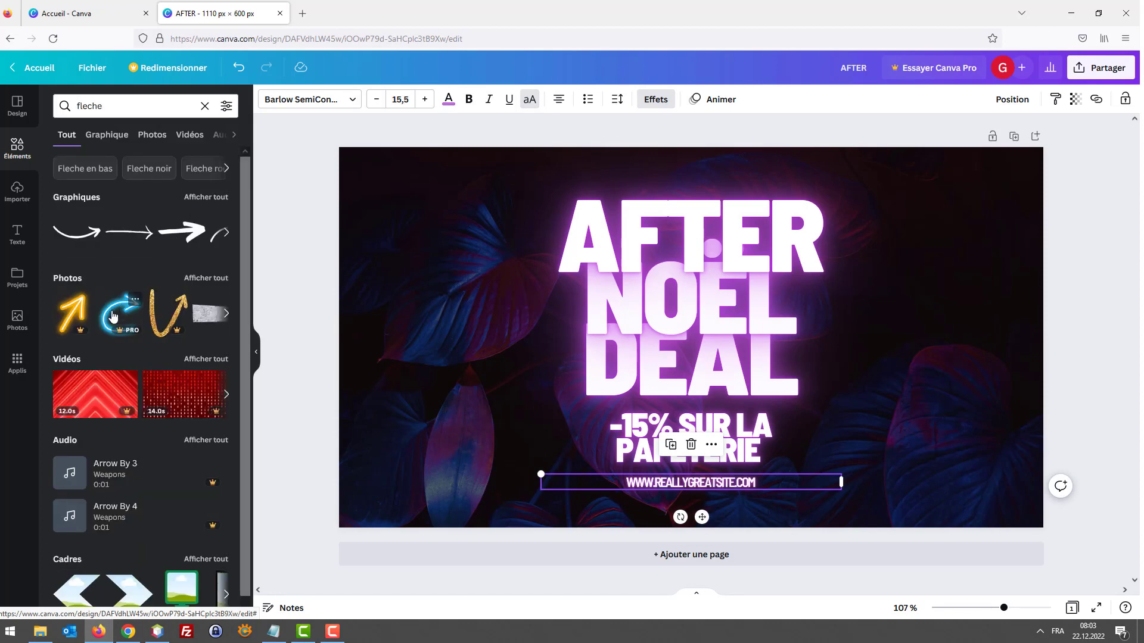
left_click_drag(110, 317, 349, 370)
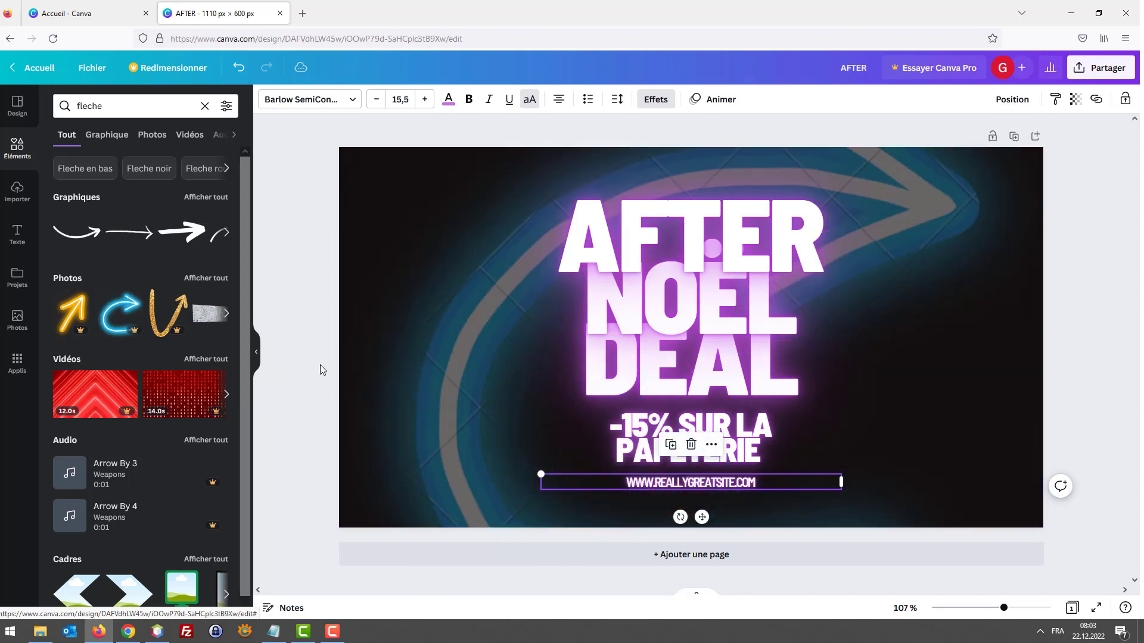
key("ctrl+z")
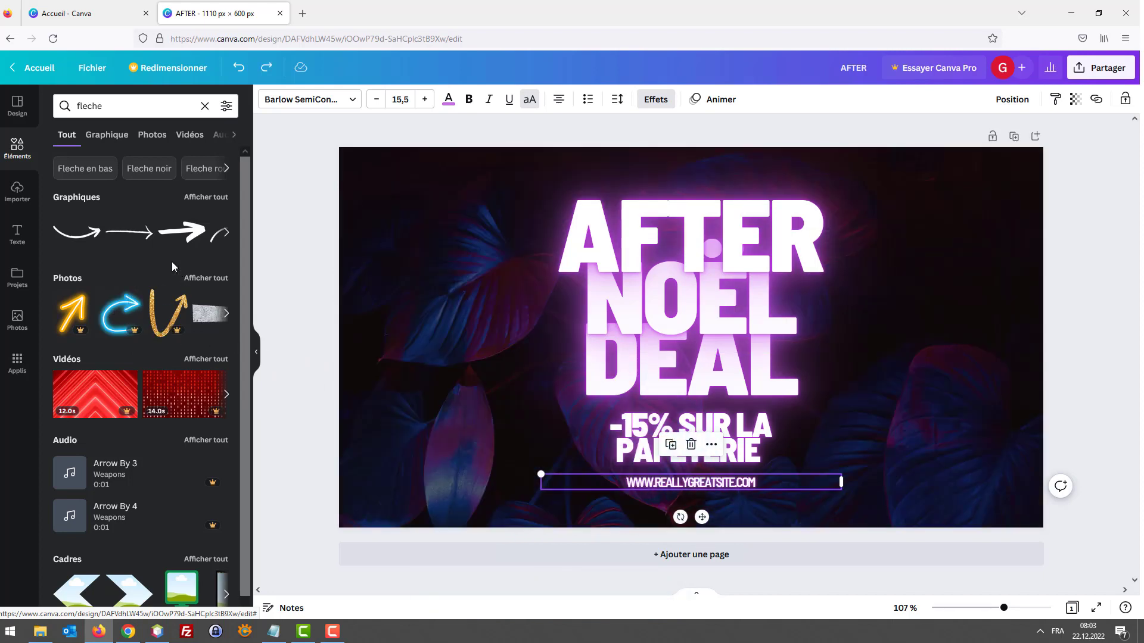
- Add the thick white arrow graphic, shrink it and place it to the left of the word "DEAL"
left_click(181, 236)
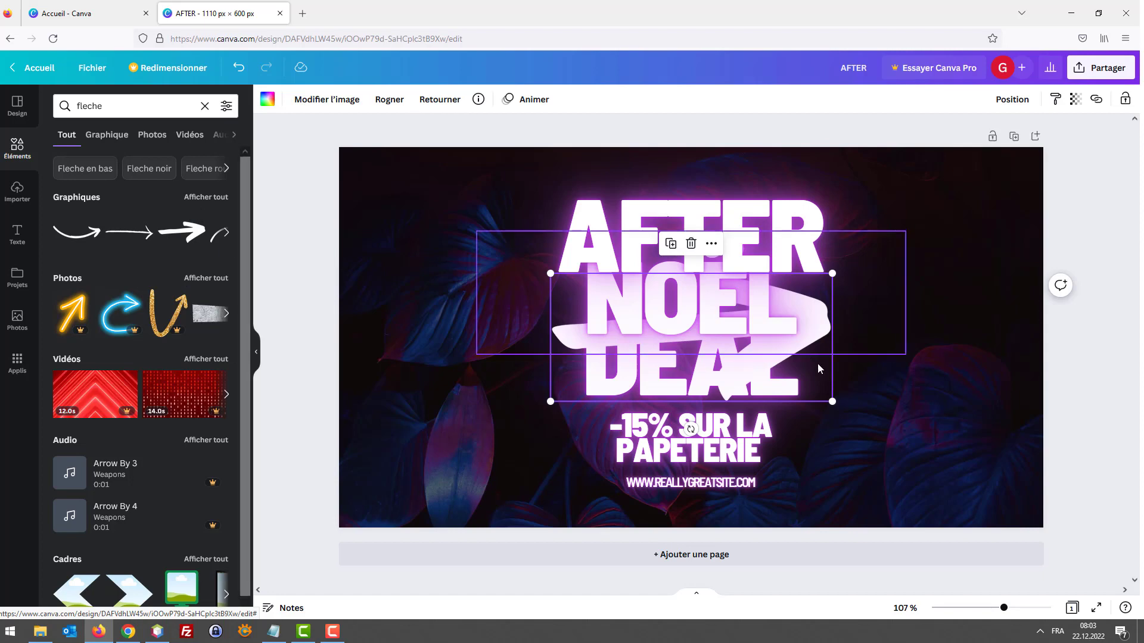
mouse_move(803, 380)
left_mouse_down()
mouse_move(587, 467)
mouse_move(590, 497)
mouse_move(549, 481)
mouse_move(547, 436)
left_mouse_up()
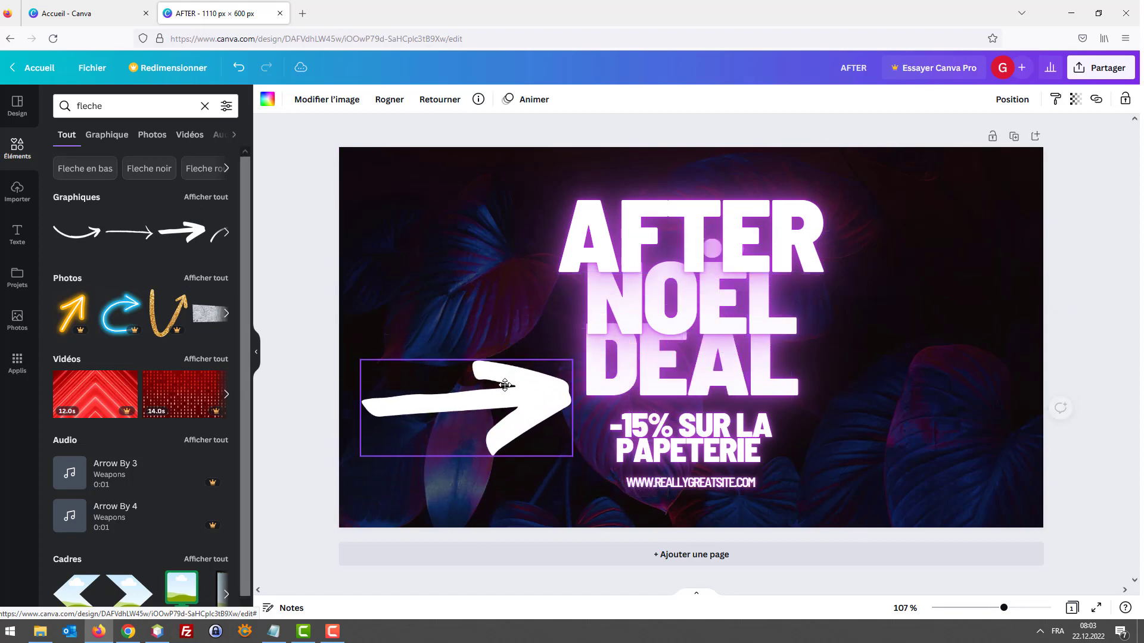
left_click_drag(616, 428, 593, 451)
key("ctrl+z")
left_click(544, 406)
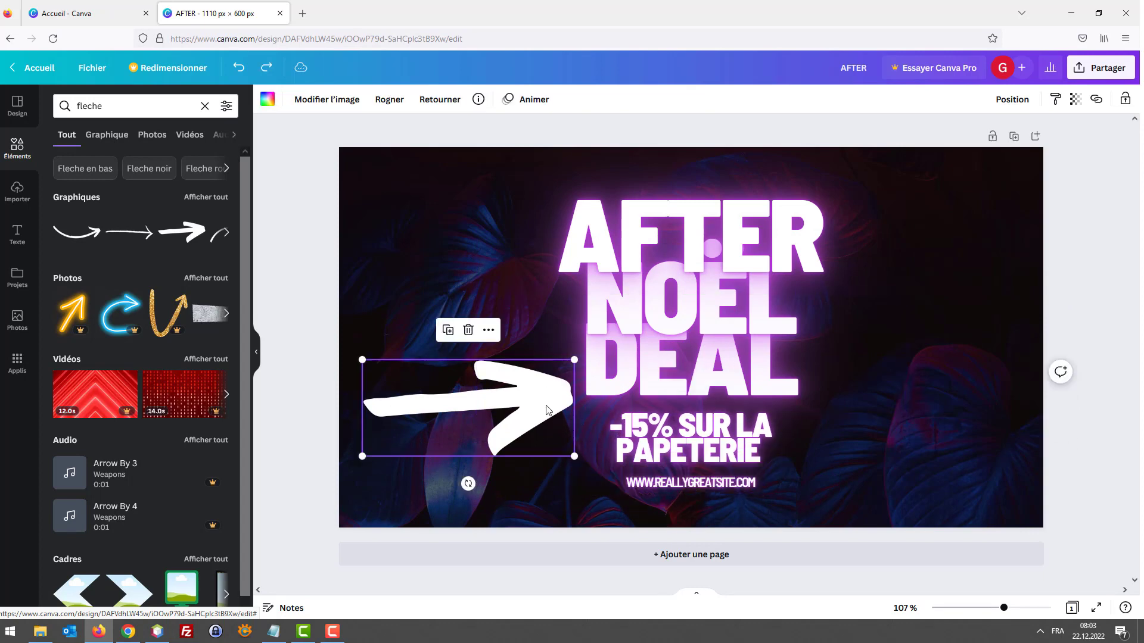
- Check the white arrow's options, rotate it diagonally down toward the discount text, and delete it
left_click(489, 331)
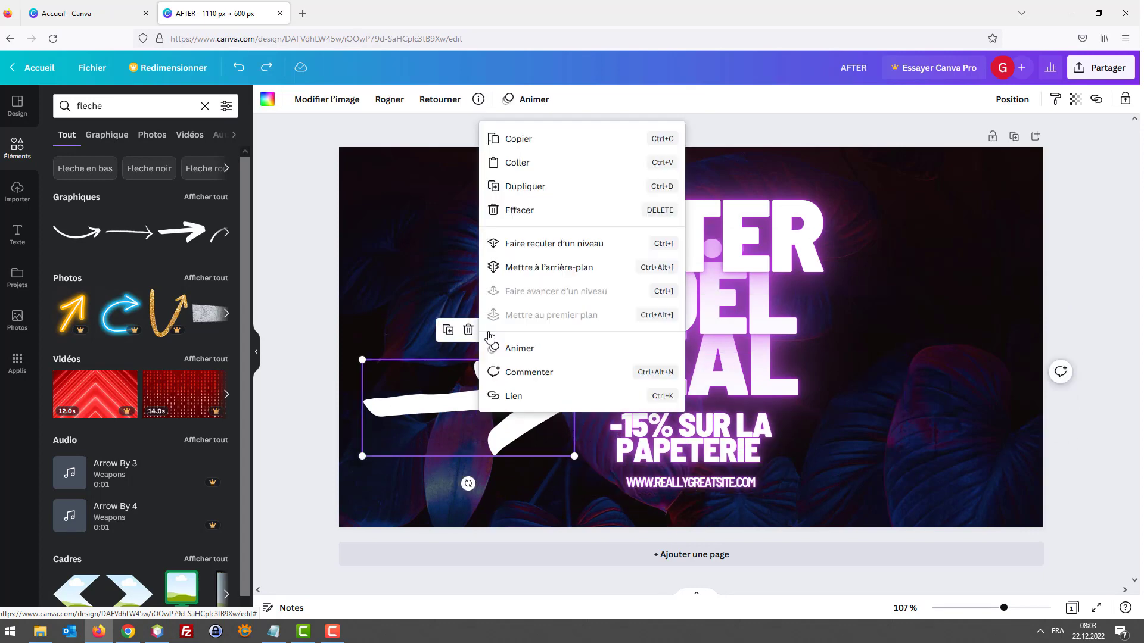
left_click(442, 375)
right_click(470, 387)
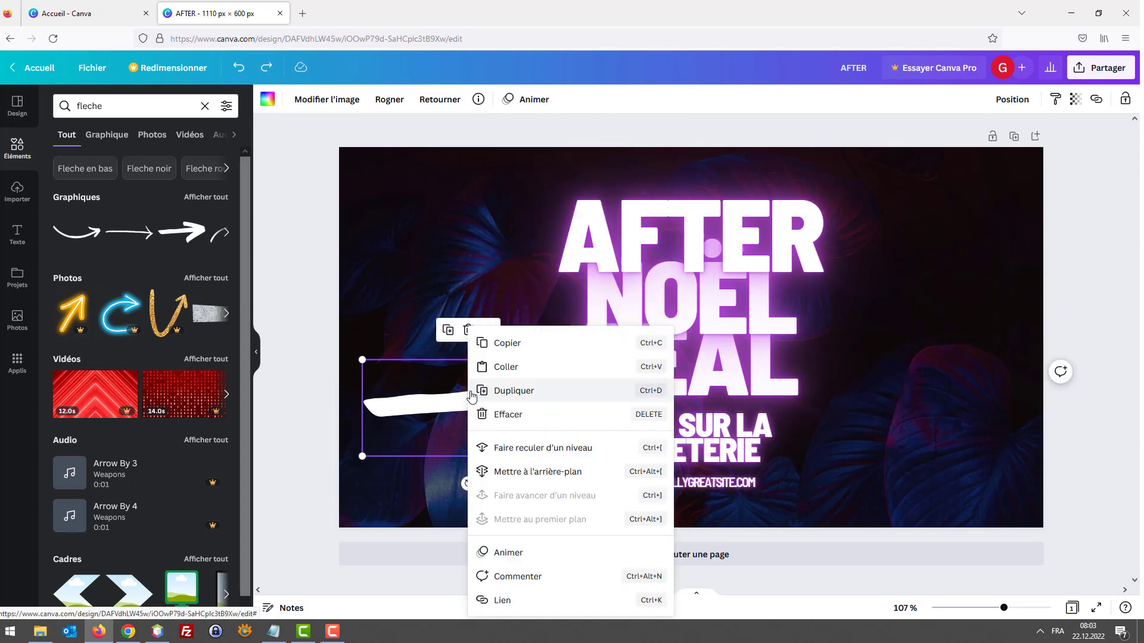
left_click(350, 362)
left_click(353, 366)
left_click(410, 451)
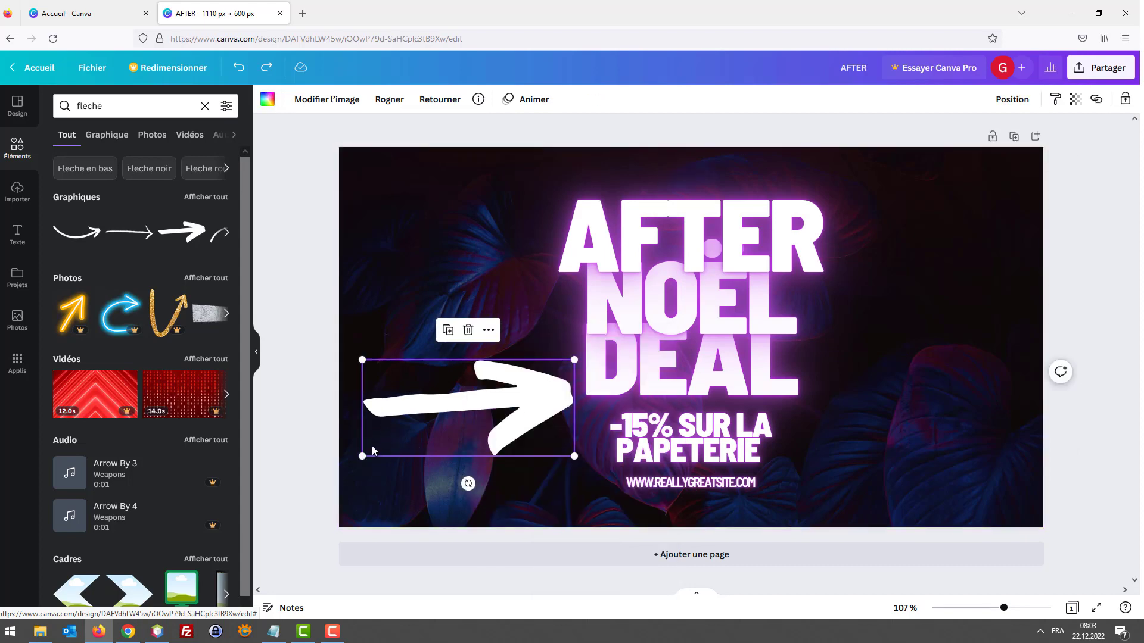
left_click_drag(474, 484, 413, 459)
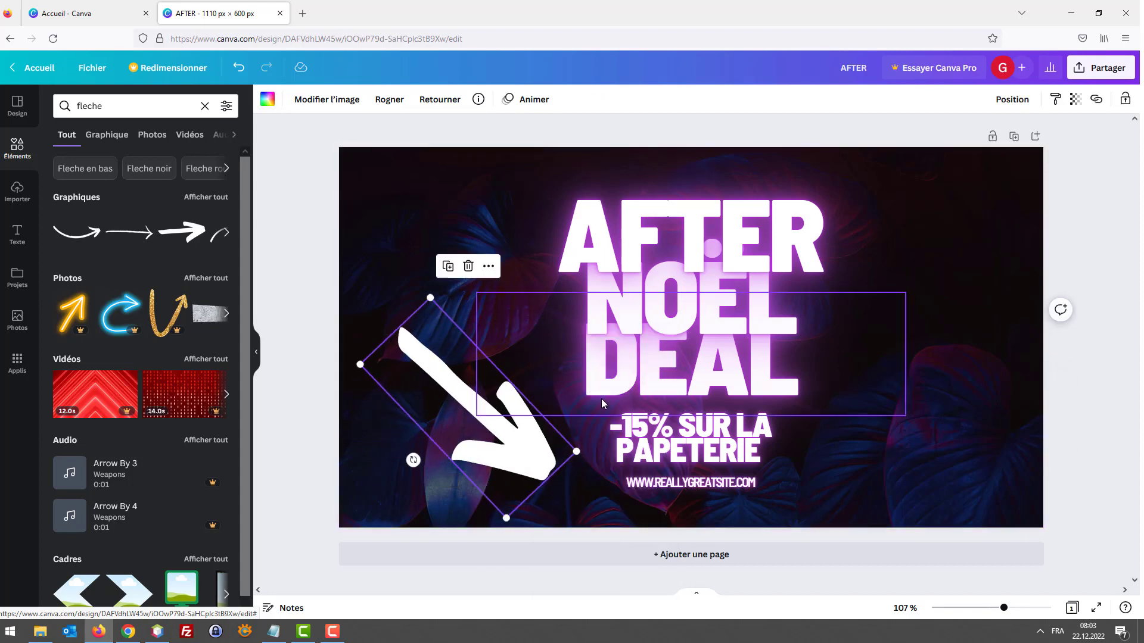
key("Delete")
- Delete the website address below the discount text
left_click(688, 462)
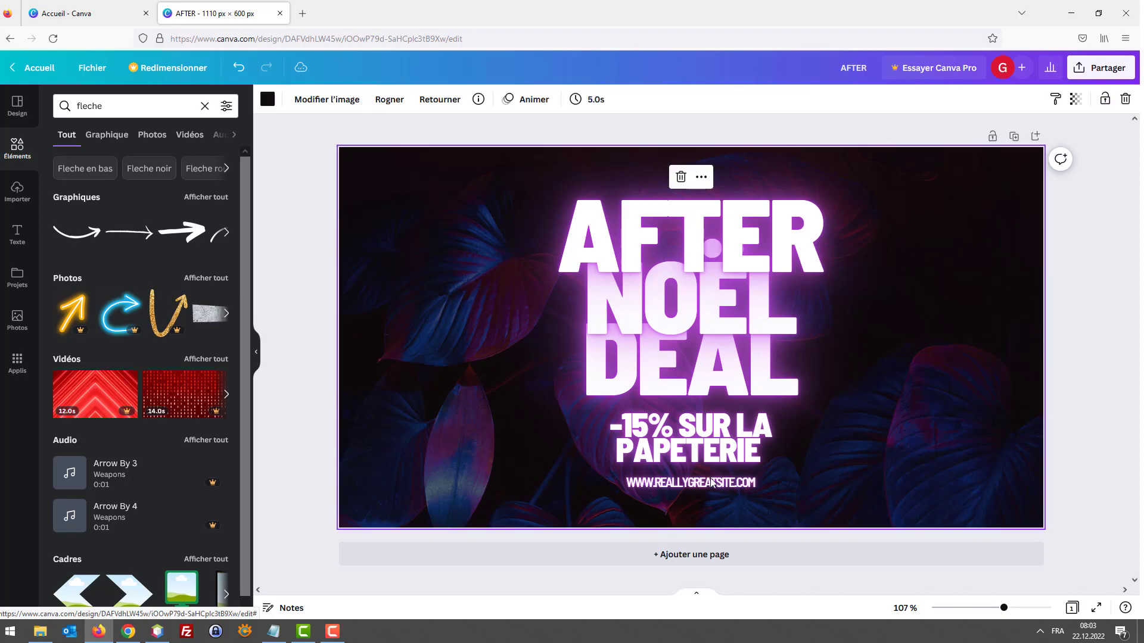
left_click(715, 483)
key("Delete")
- Widen the discount text box and increase its font size to 43,3
left_click(721, 444)
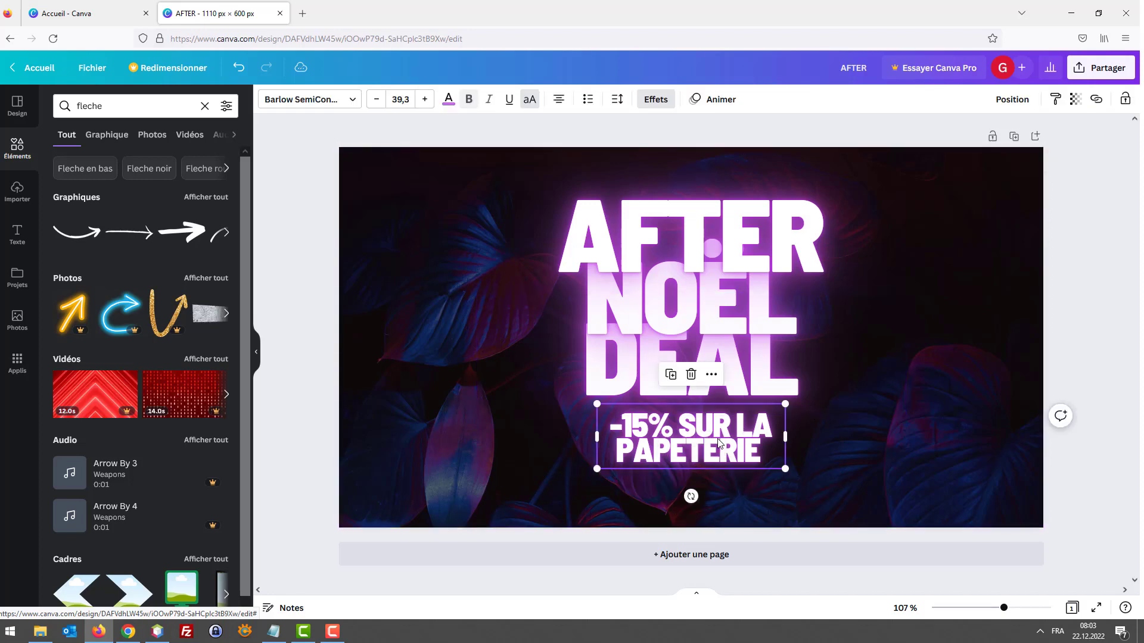
left_click(737, 454)
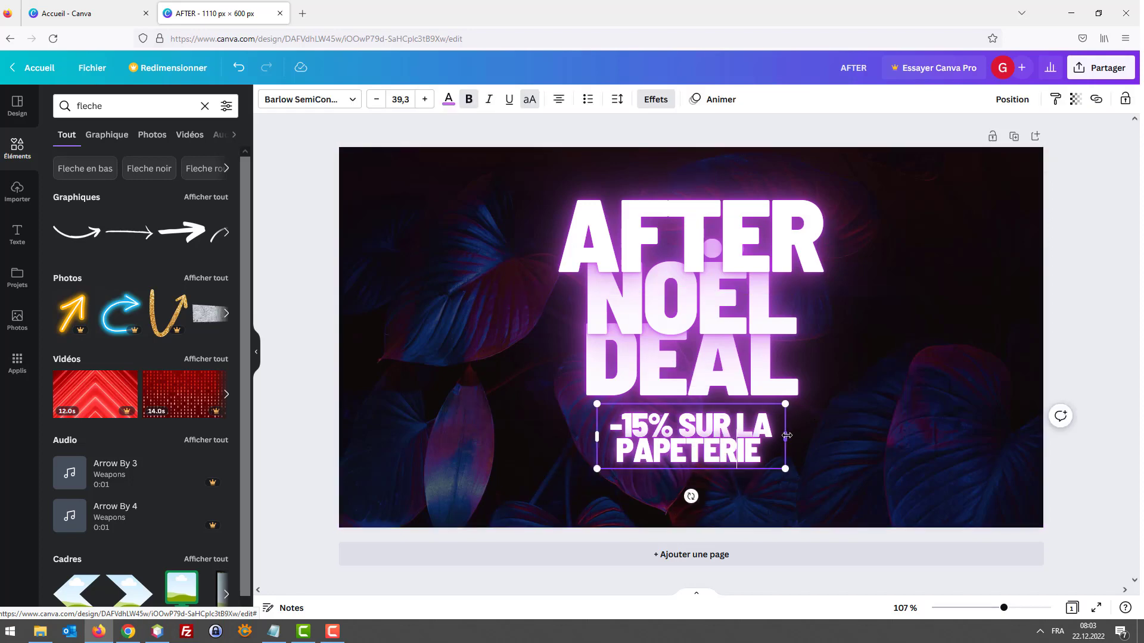
left_click_drag(787, 436, 821, 436)
key("ctrl+a")
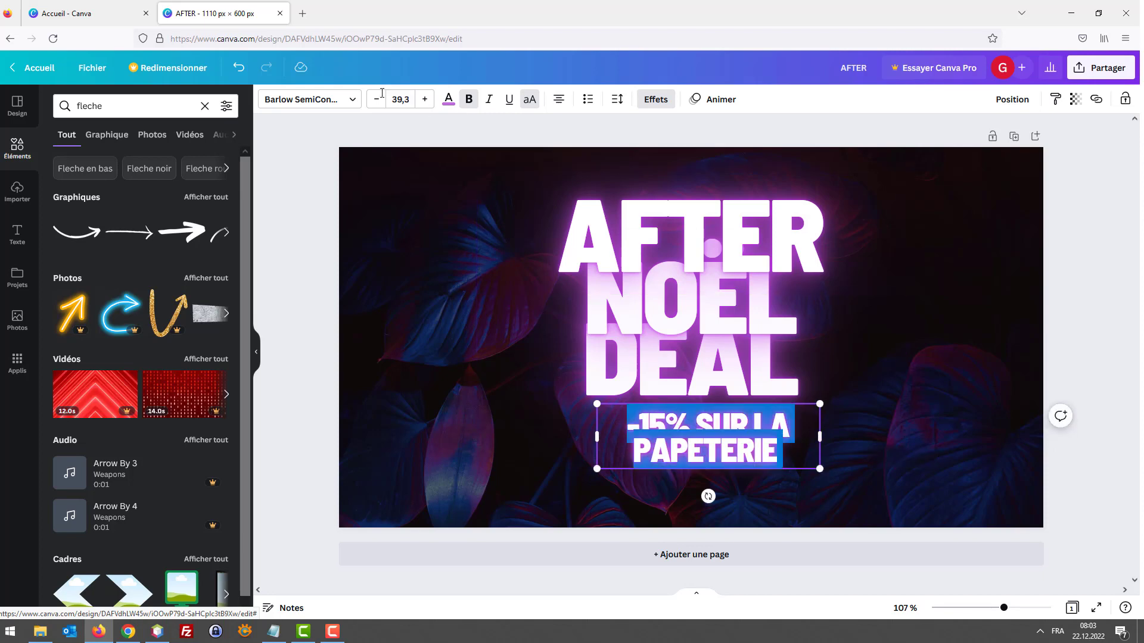
left_click(424, 99)
left_click(424, 99)
left_click(424, 99)
left_click(424, 99)
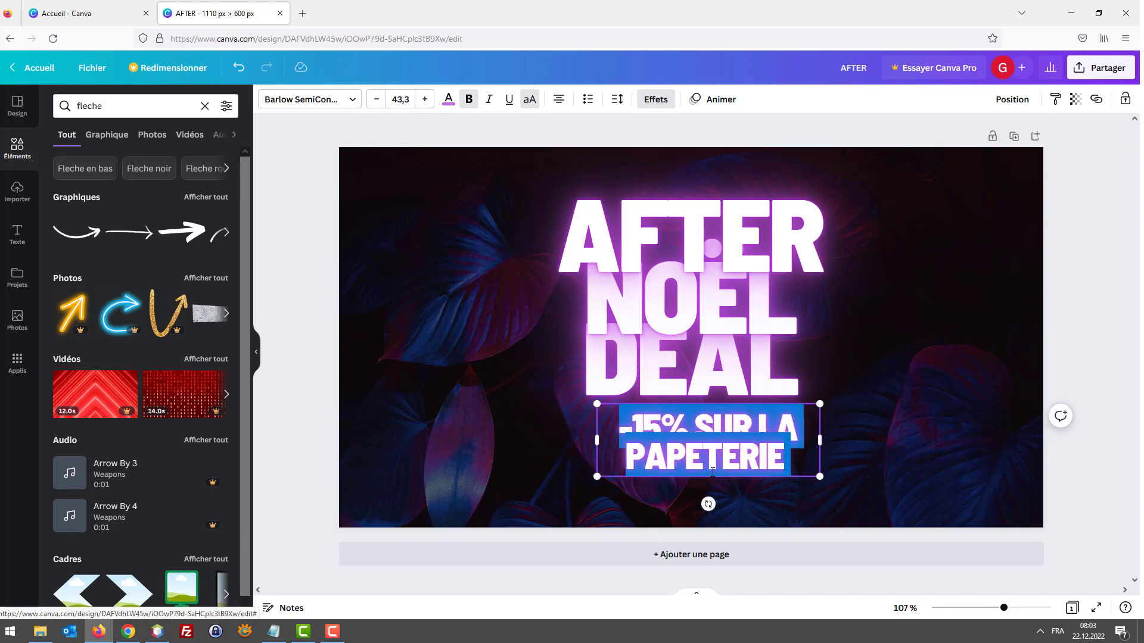
- Move the discount text slightly lower and roughly centre it beneath the headline
left_click(798, 404)
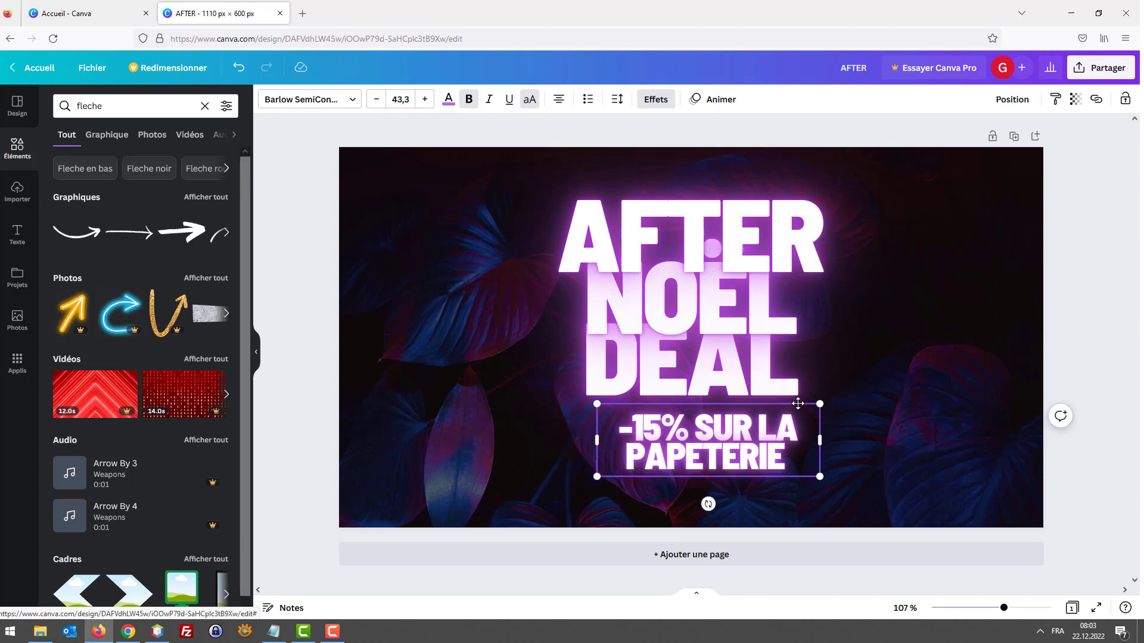
left_click_drag(798, 404, 776, 417)
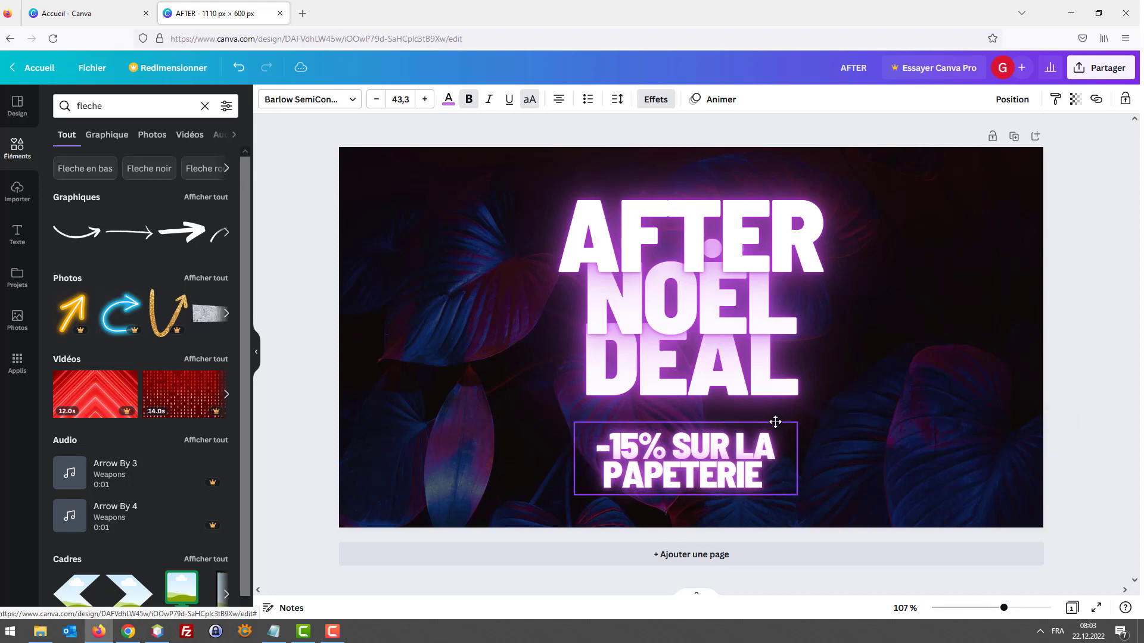
left_click(852, 404)
left_click(1027, 439)
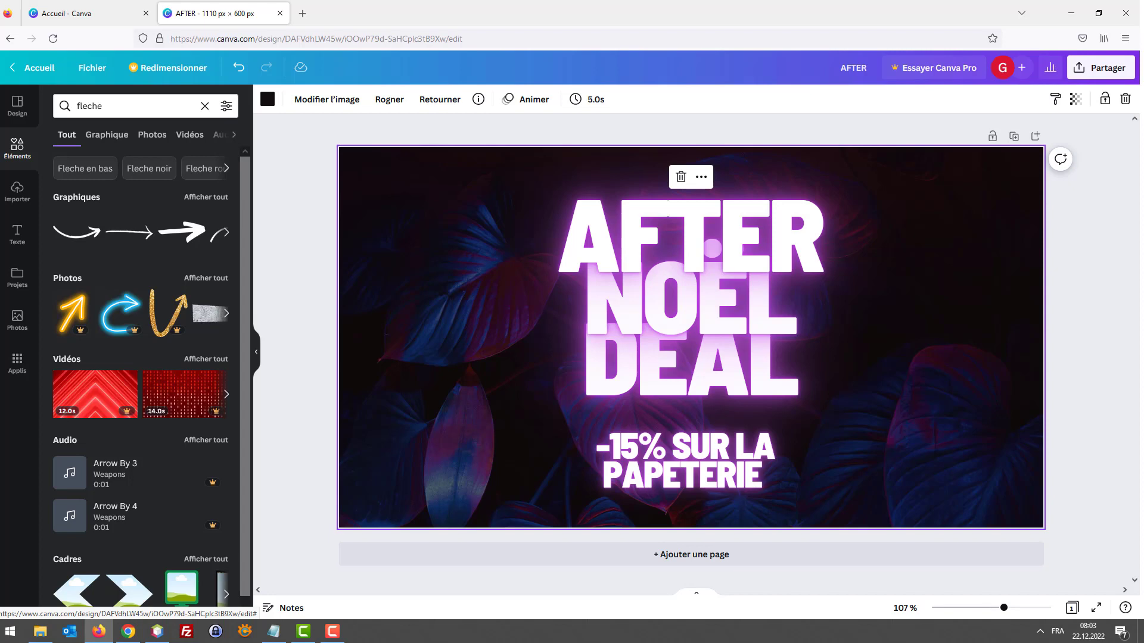
left_click(643, 465)
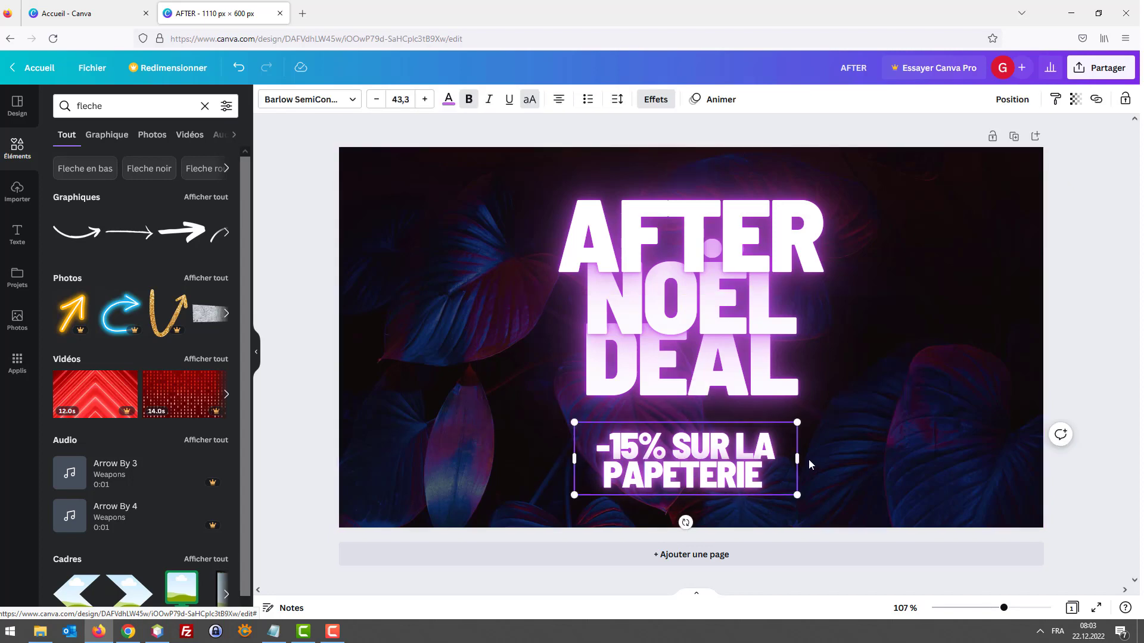
left_click(839, 447)
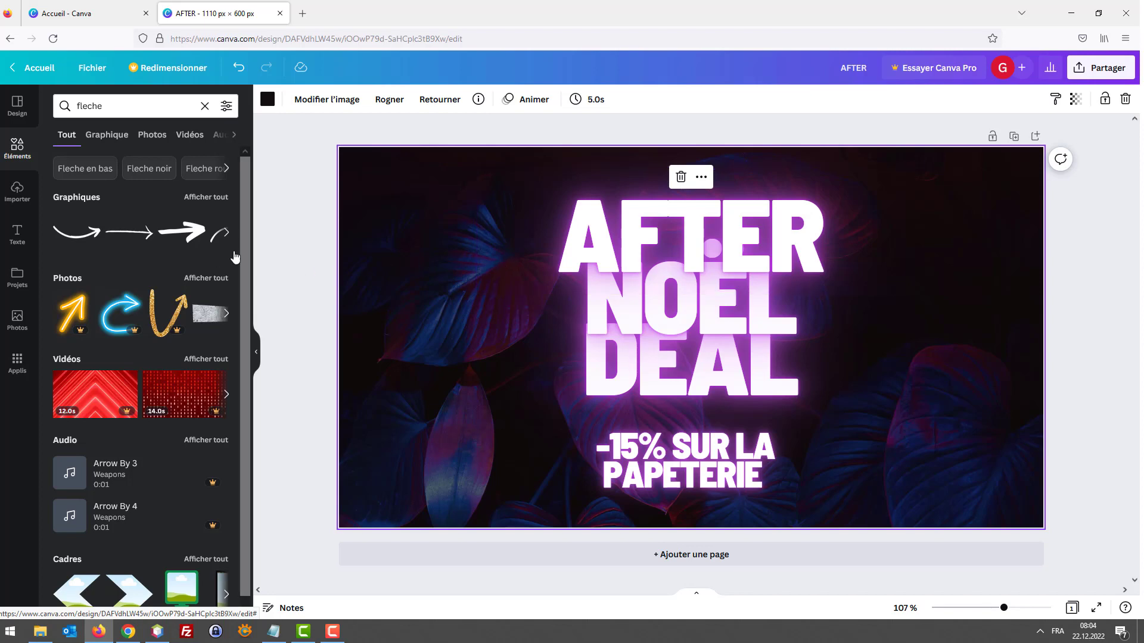
- Search Canva's graphic elements for "bouton"
left_click(16, 323)
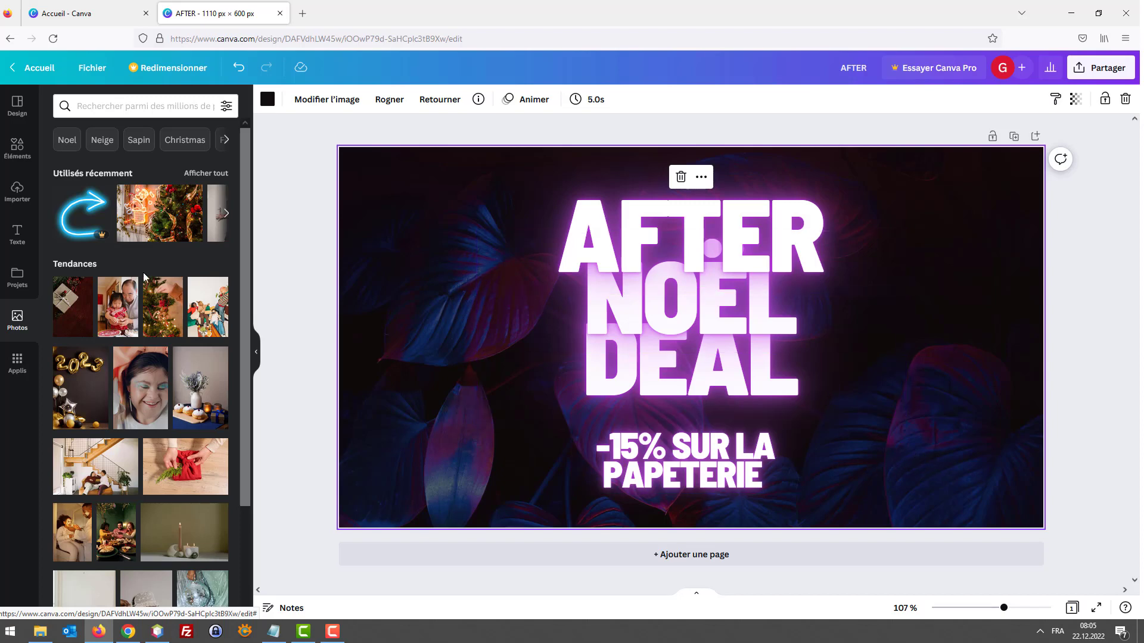
left_click(17, 146)
left_click(102, 113)
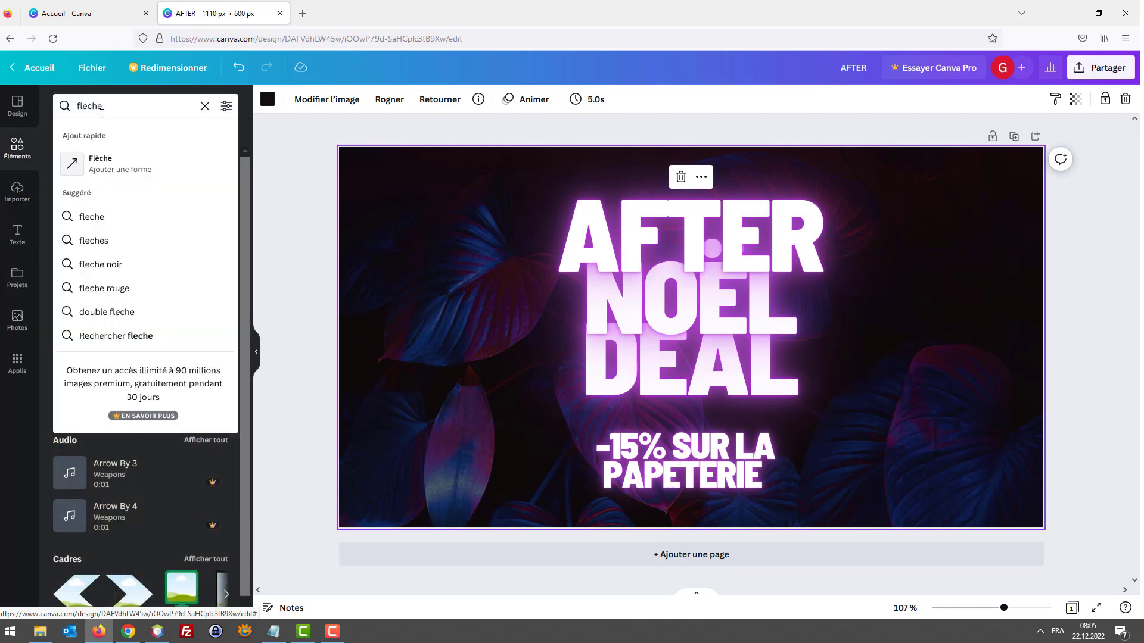
double_click(102, 113)
type("bouton")
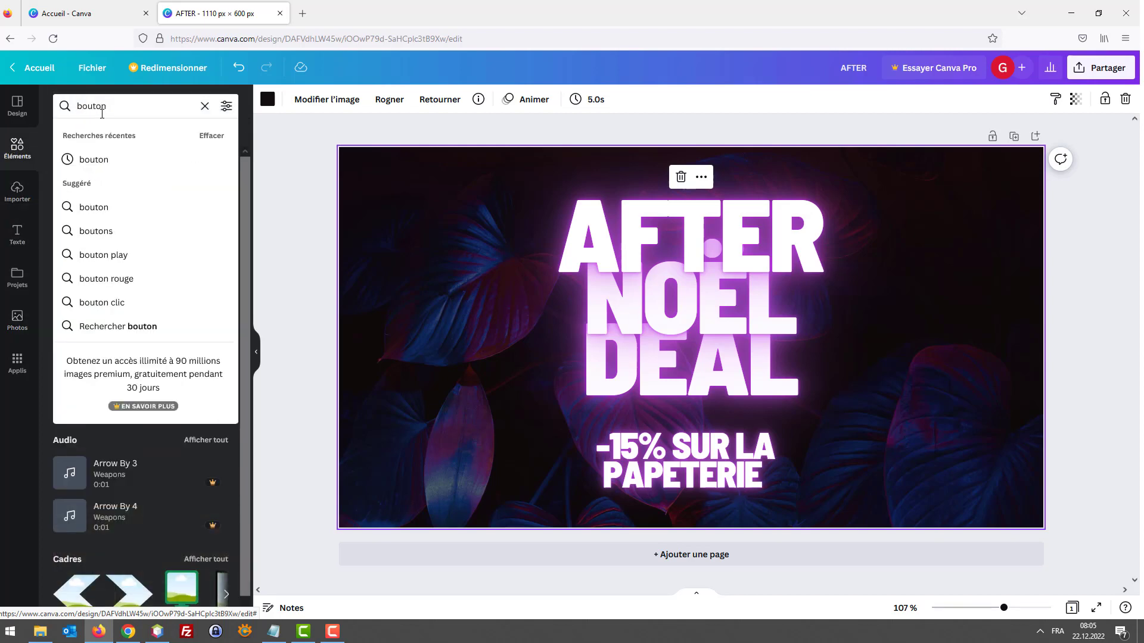
left_click(89, 158)
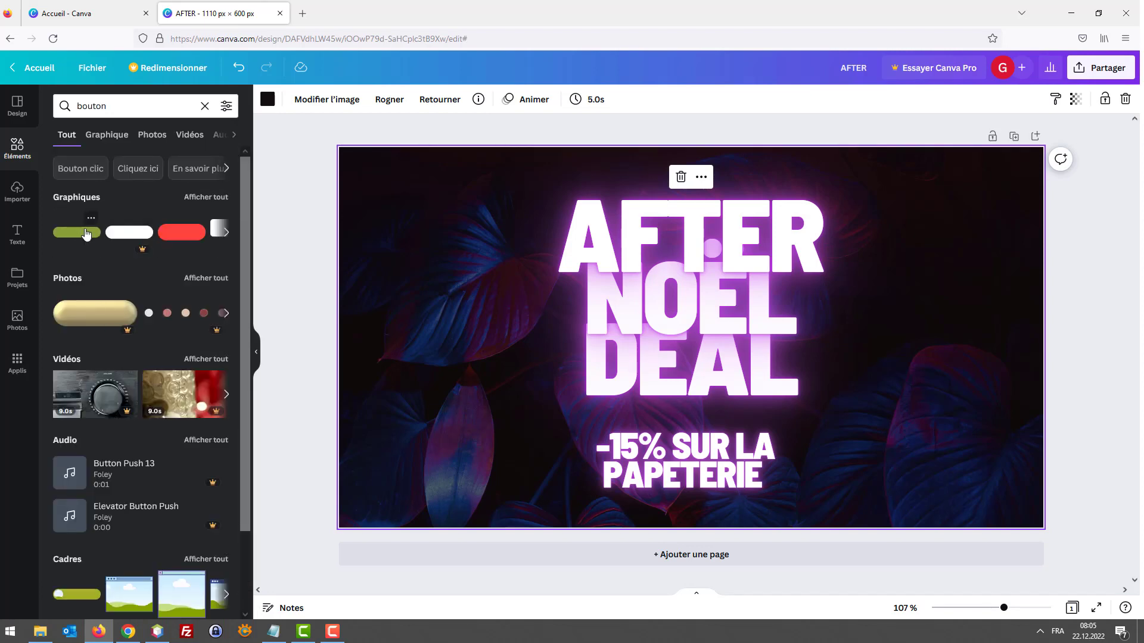
- Try placing the white rounded button graphic beside the headline on the banner, and undo its placement
left_click_drag(129, 235, 404, 342)
left_click(499, 373)
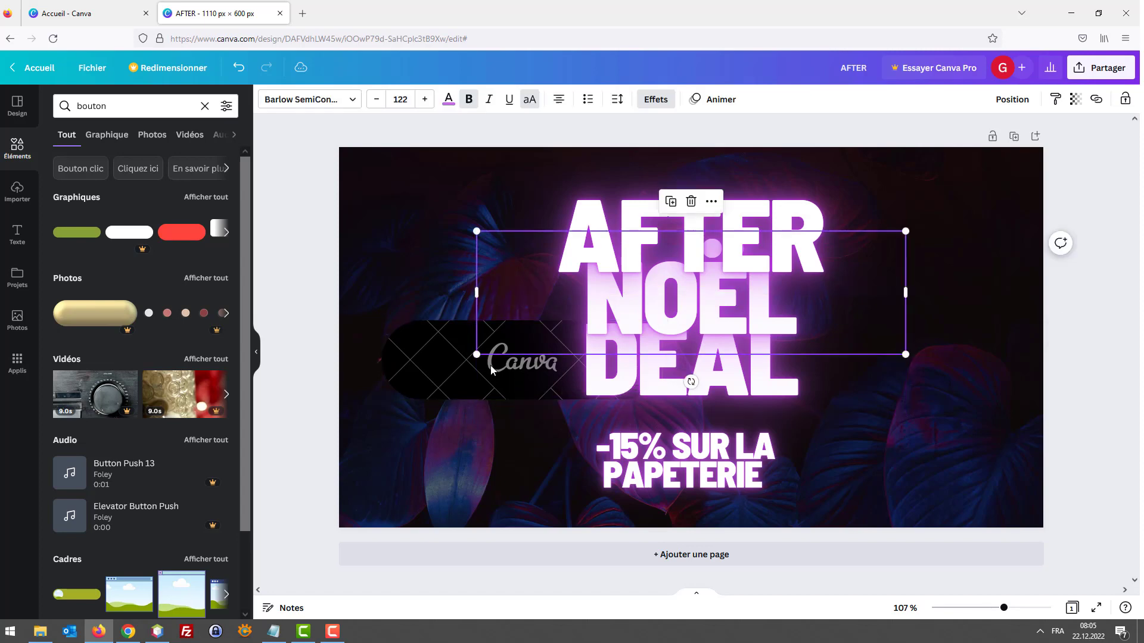
left_click(496, 372)
left_click(486, 386)
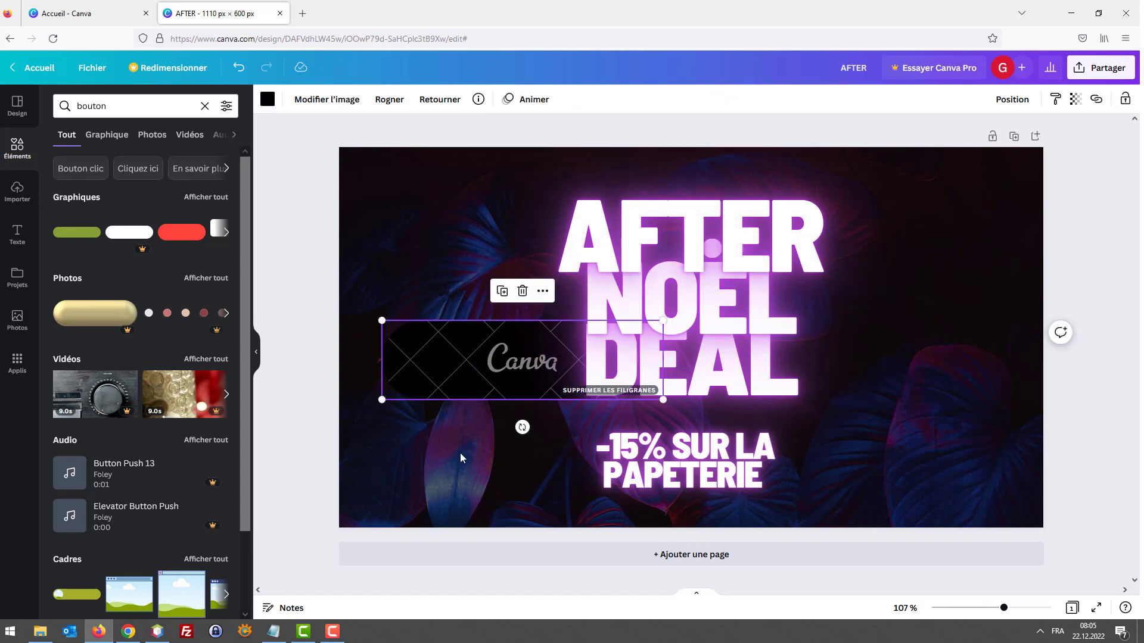
key("ctrl+z")
- Browse the button graphics offered under the related searches "Bouton clic", "Cliquez ici" and "En savoir plus"
scroll(174, 314, "down", 2)
scroll(175, 315, "up", 1)
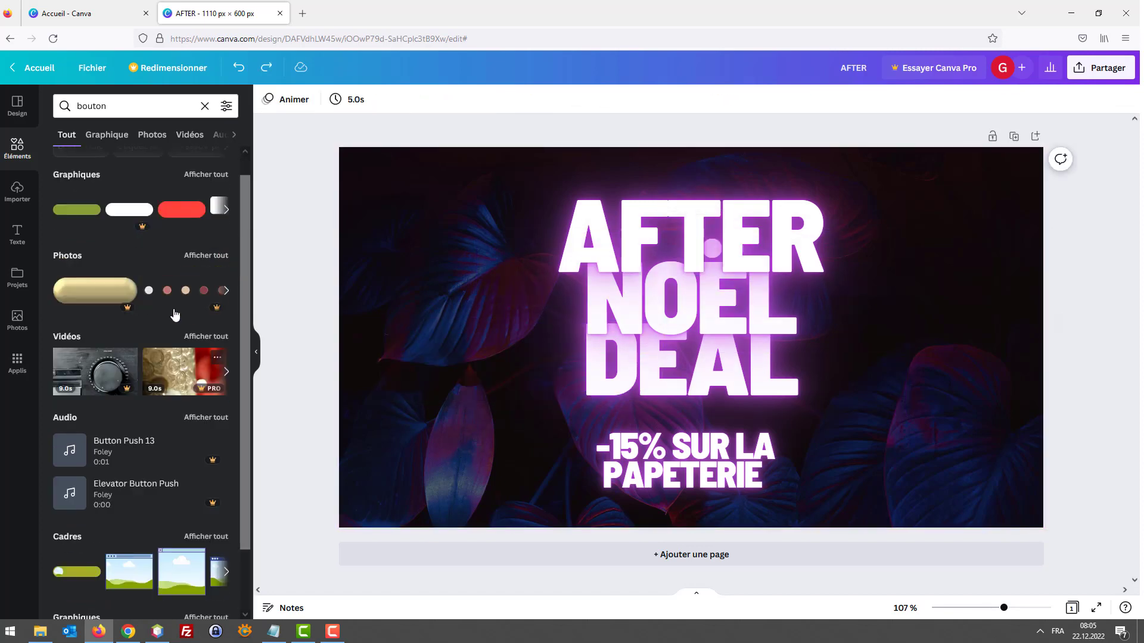
scroll(174, 315, "up", 1)
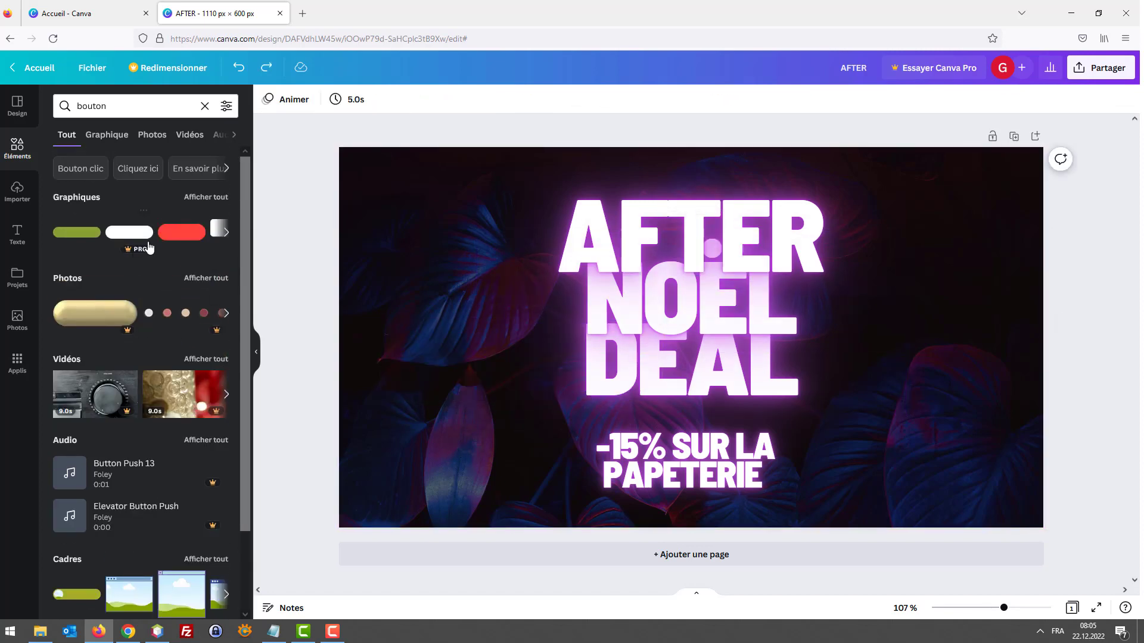
left_click(229, 238)
left_click(79, 169)
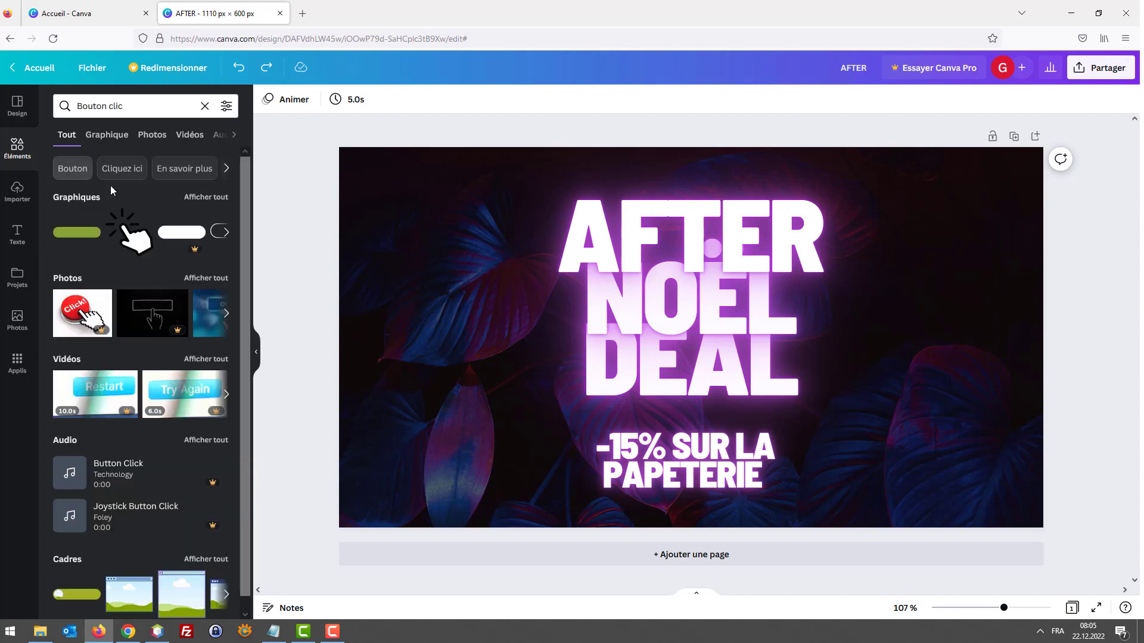
left_click(131, 168)
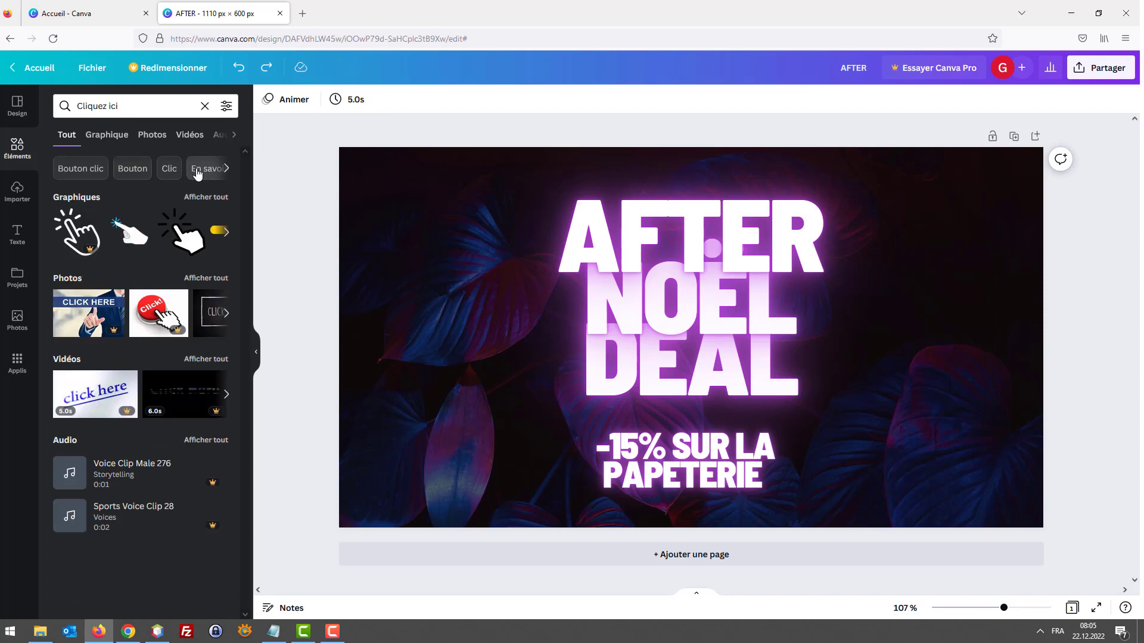
left_click(198, 172)
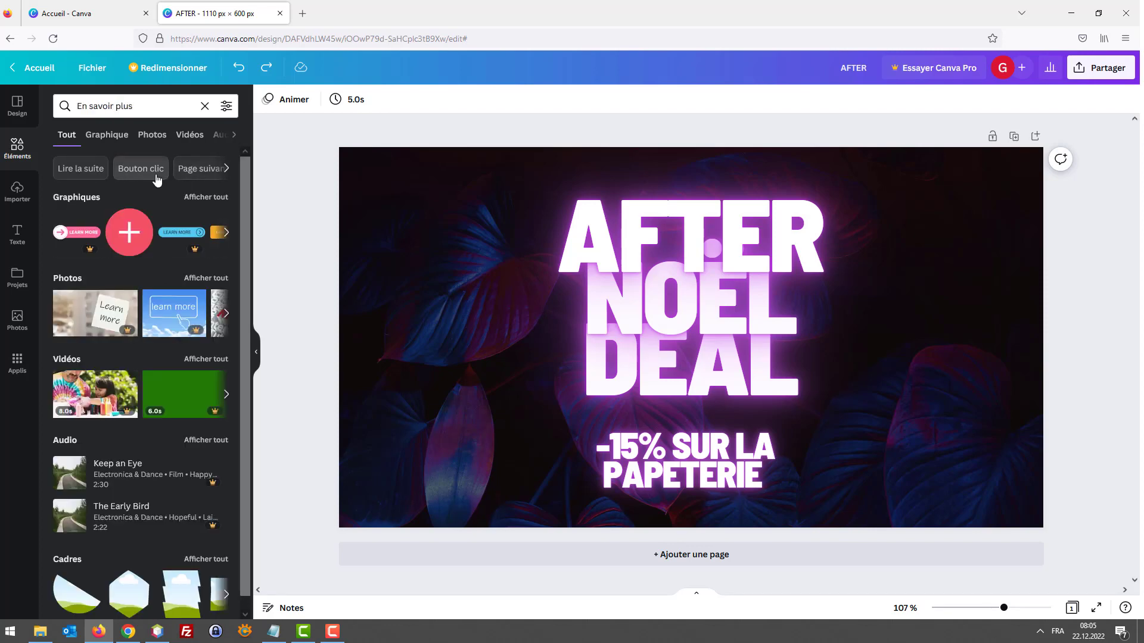
mouse_move(81, 235)
left_mouse_down()
mouse_move(387, 326)
mouse_move(64, 242)
left_mouse_up()
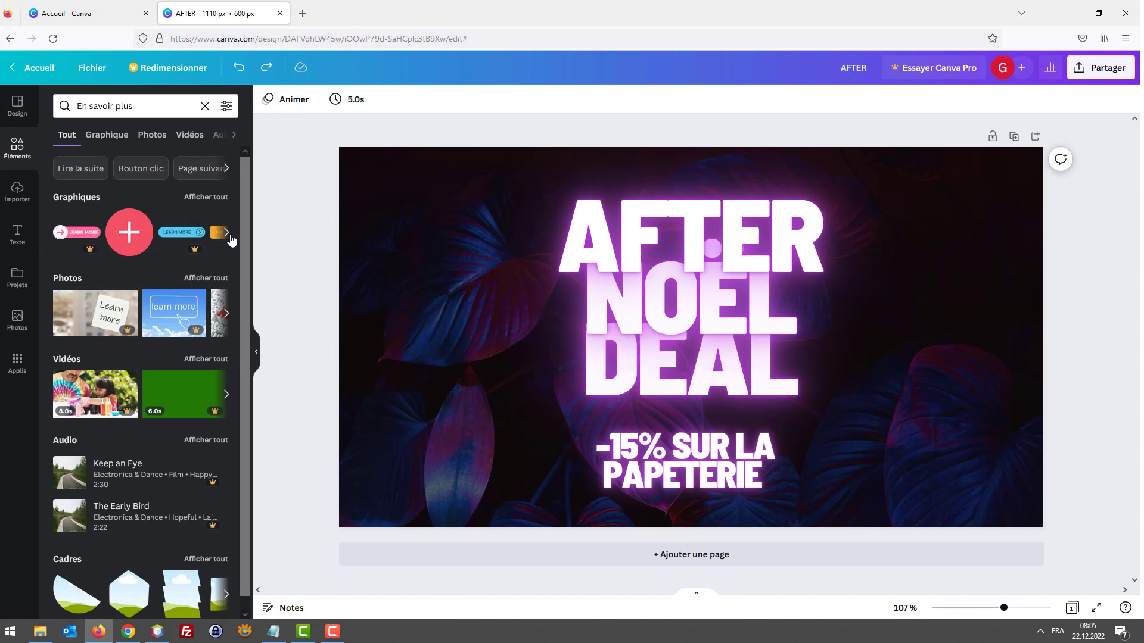
left_click(226, 233)
left_click(226, 233)
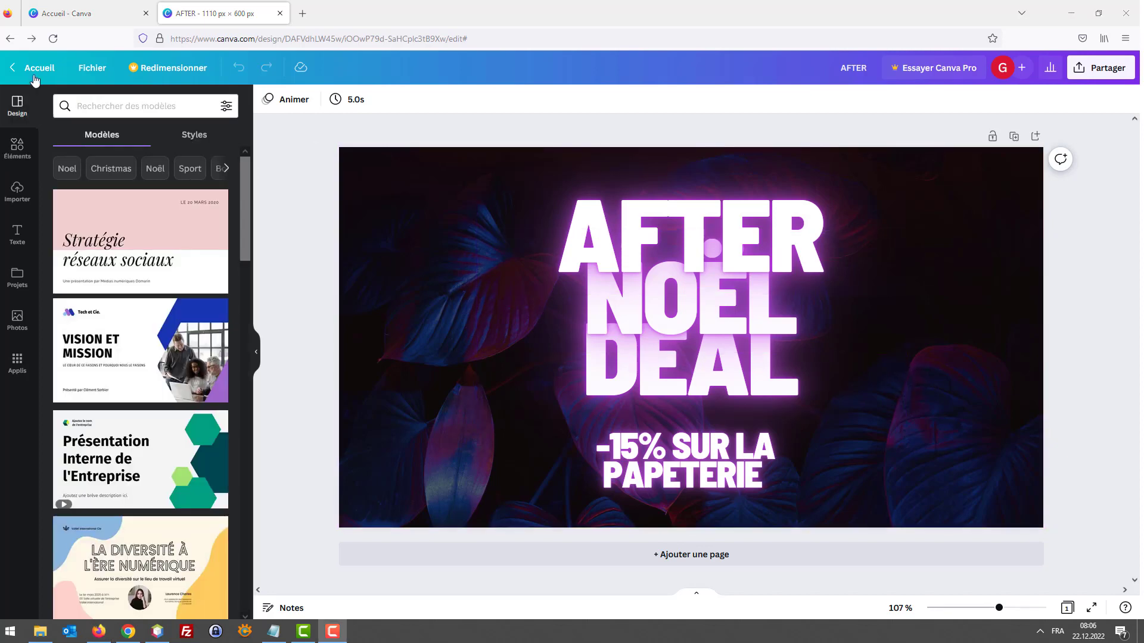
- Download the AFTER banner design as a PNG at 1110 × 600 px
left_click(92, 67)
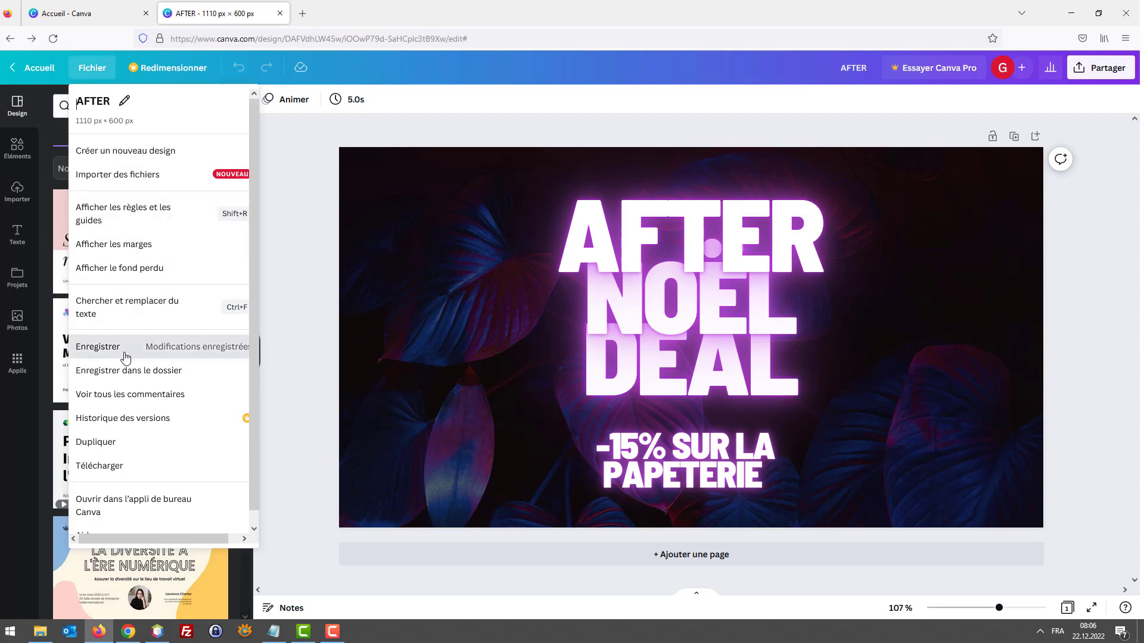
left_click(108, 466)
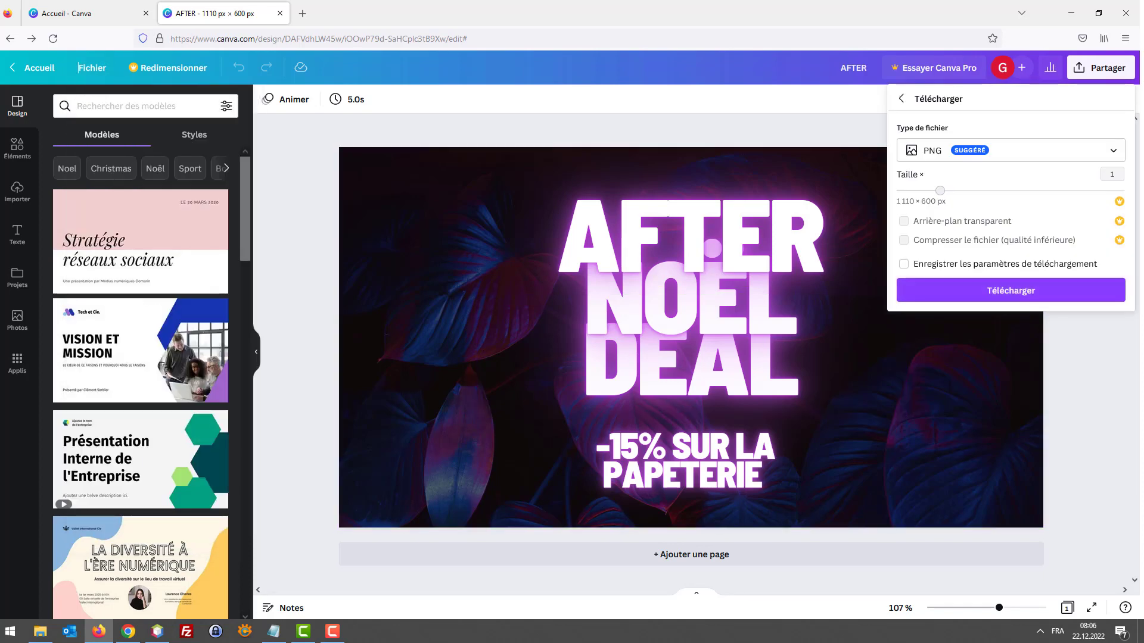
left_click(1011, 290)
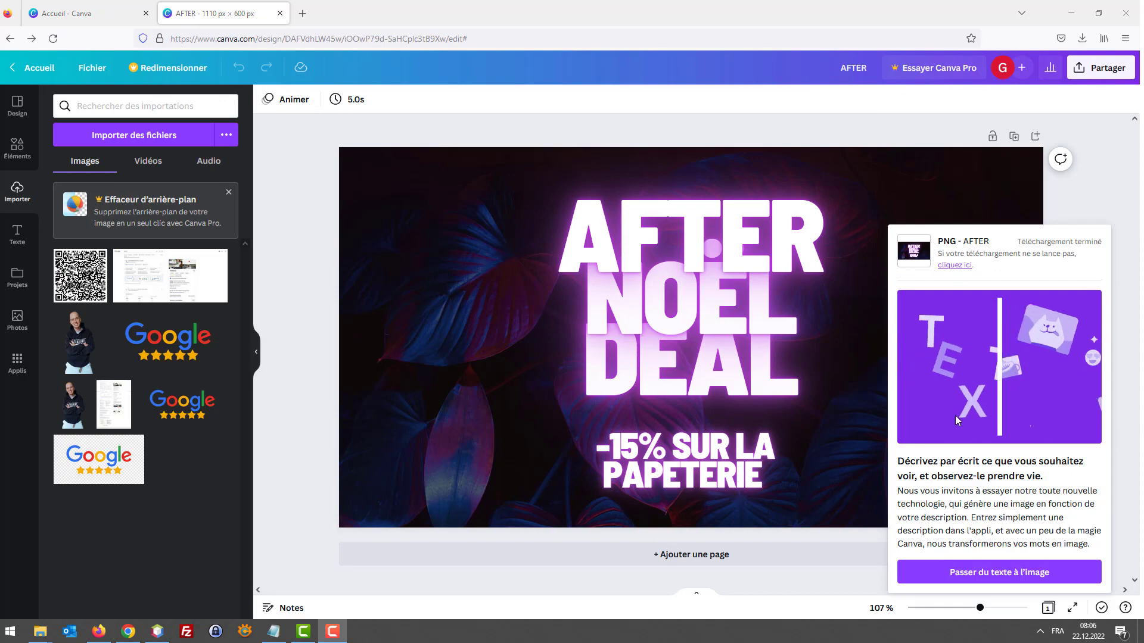
- Switch to the PrestaShop module manager in Chrome and open the Bannière module's configuration
left_click(128, 631)
left_click(206, 4)
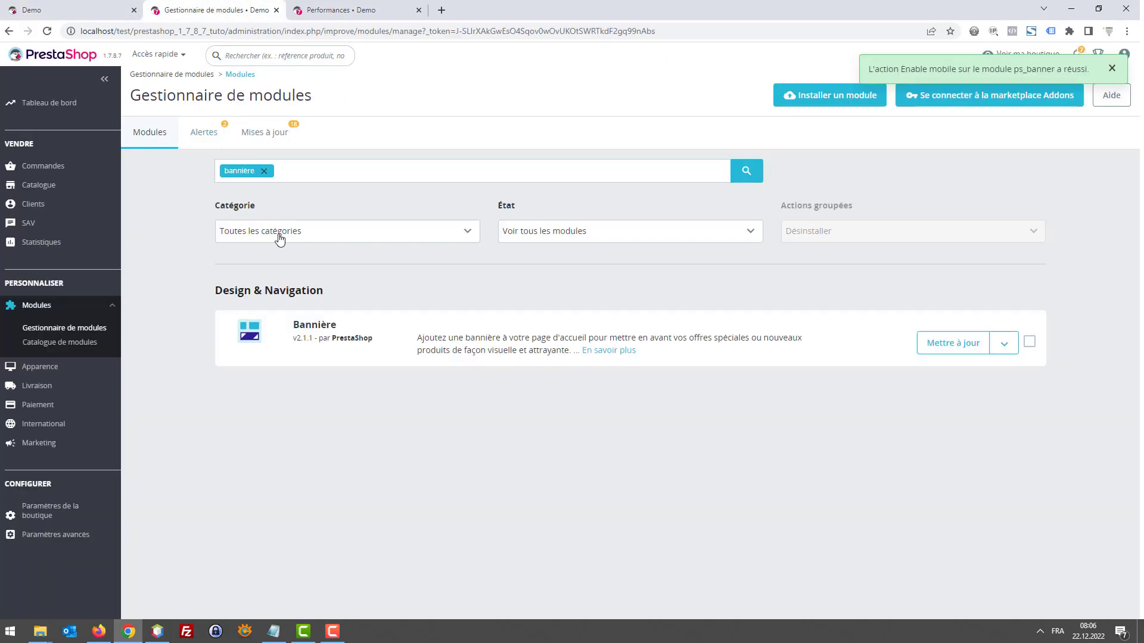
left_click(999, 352)
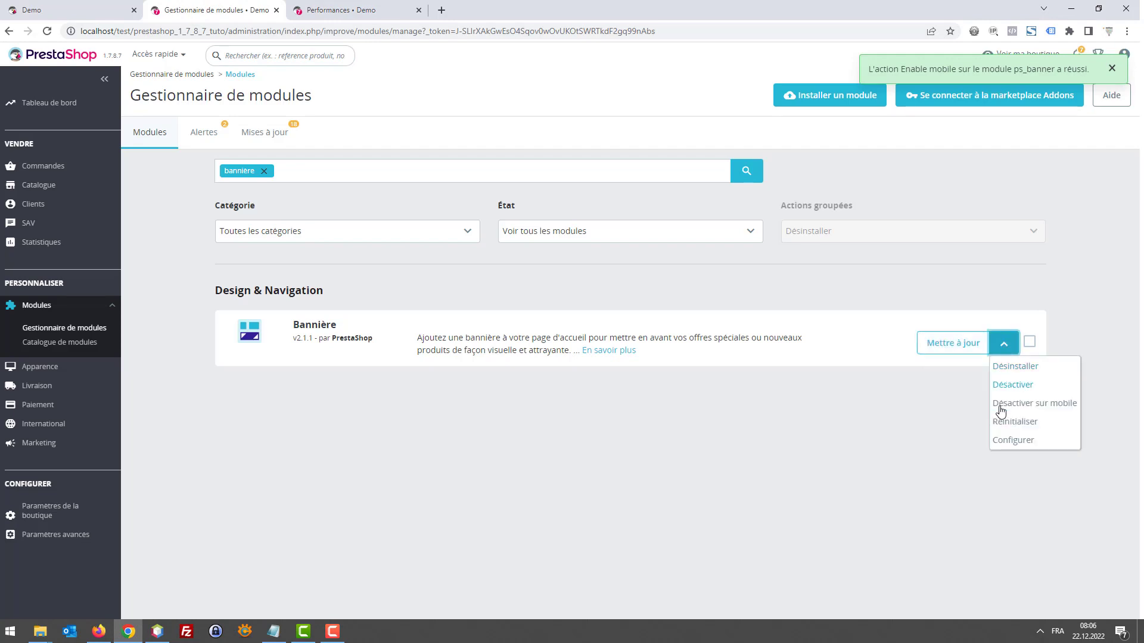
left_click(1005, 440)
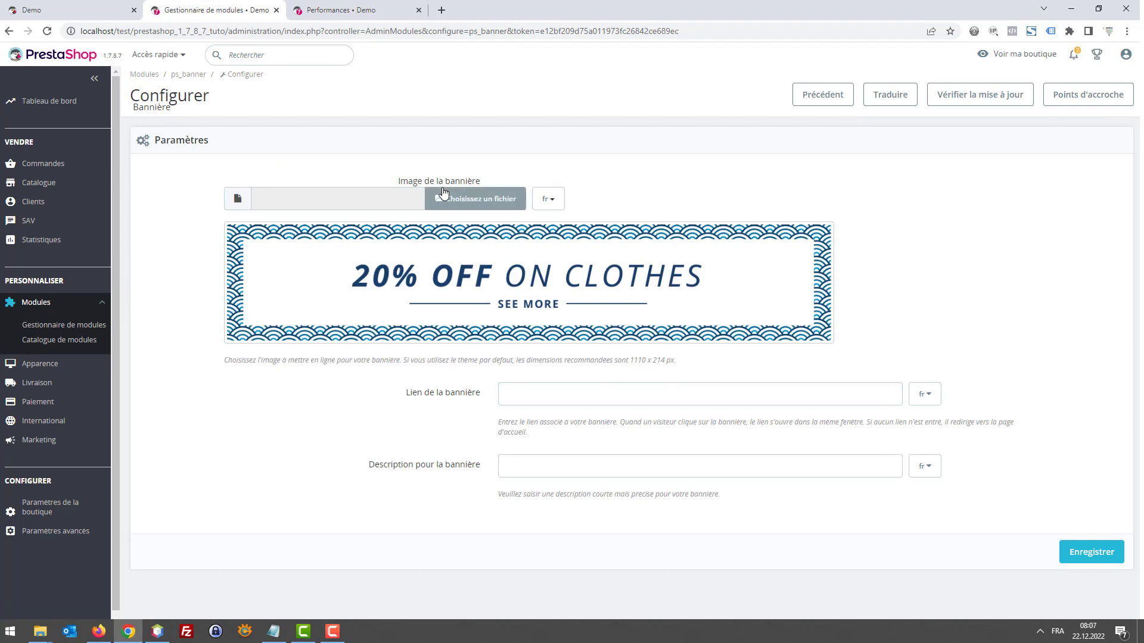
- Select AFTER.png as the banner image for the French language
left_click(442, 197)
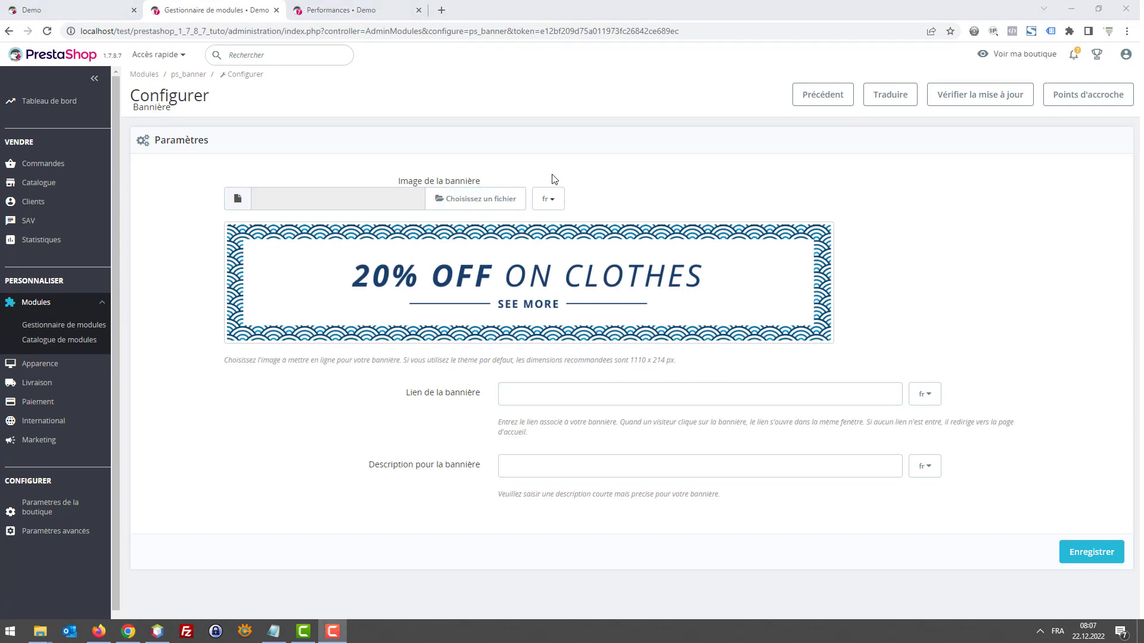
left_click(481, 197)
double_click(140, 87)
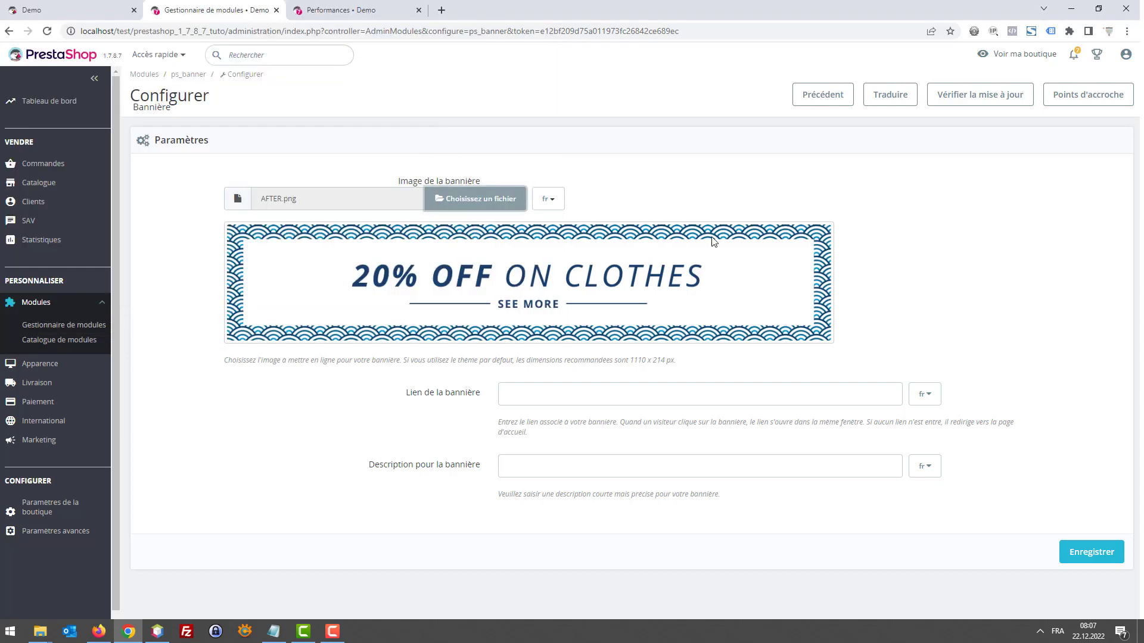
- Open the Papeterie category under Accessoires in the storefront and copy its page address
left_click(72, 10)
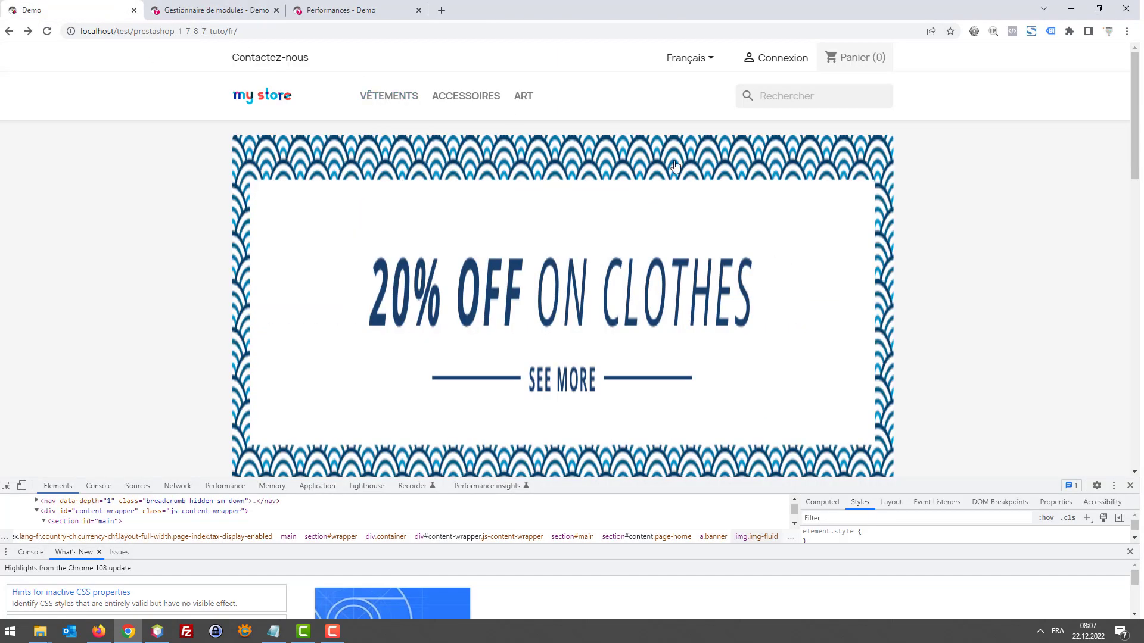
mouse_move(449, 107)
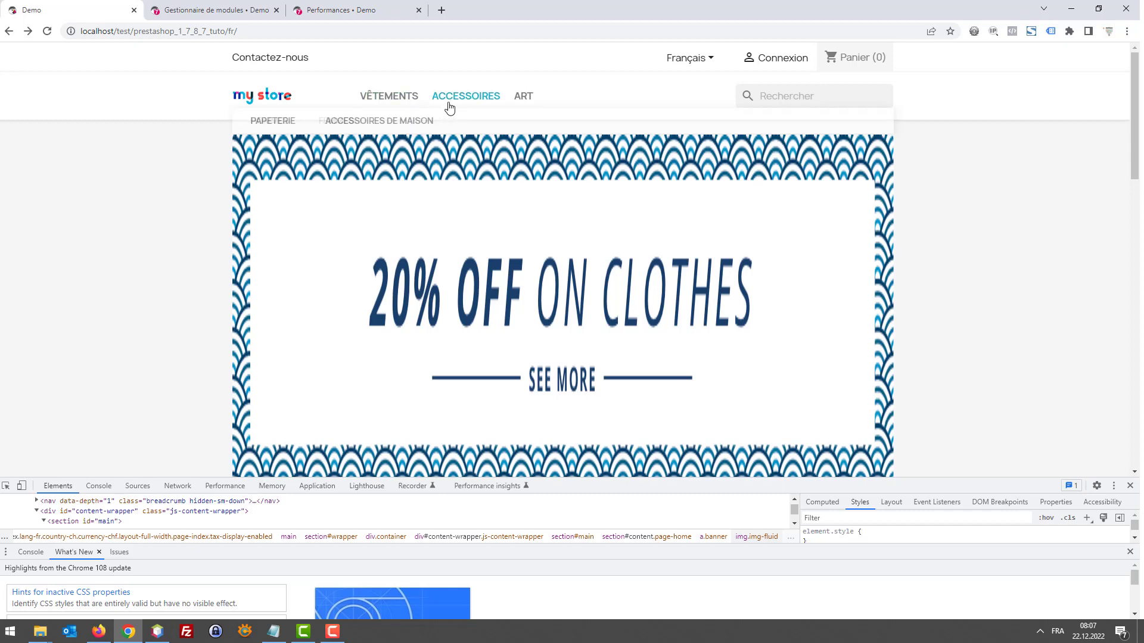
mouse_move(380, 99)
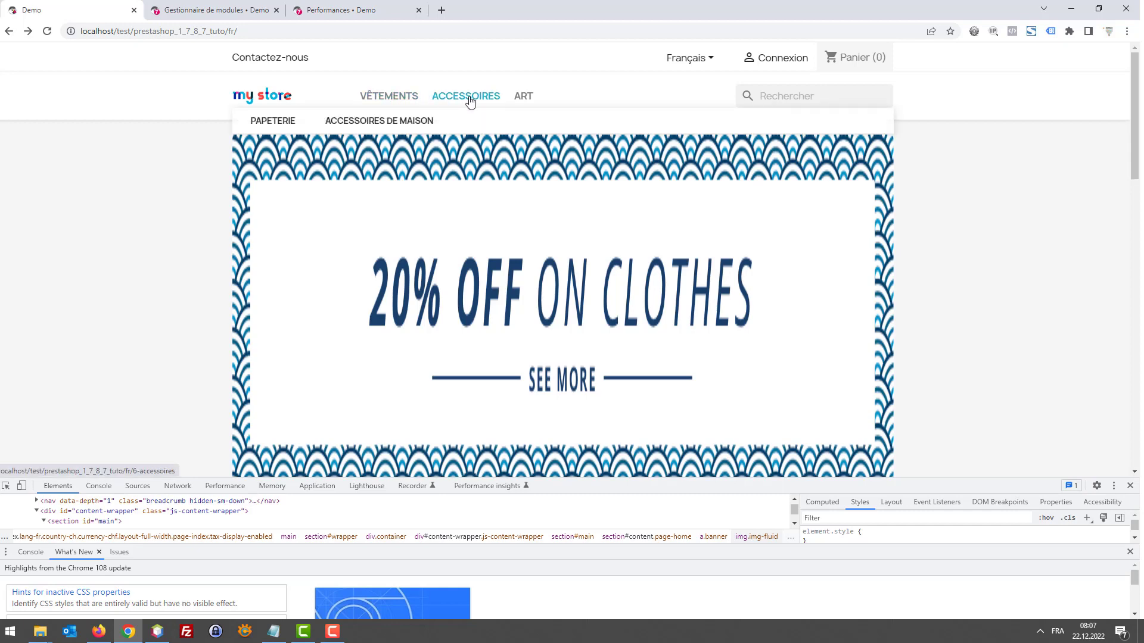
left_click(272, 120)
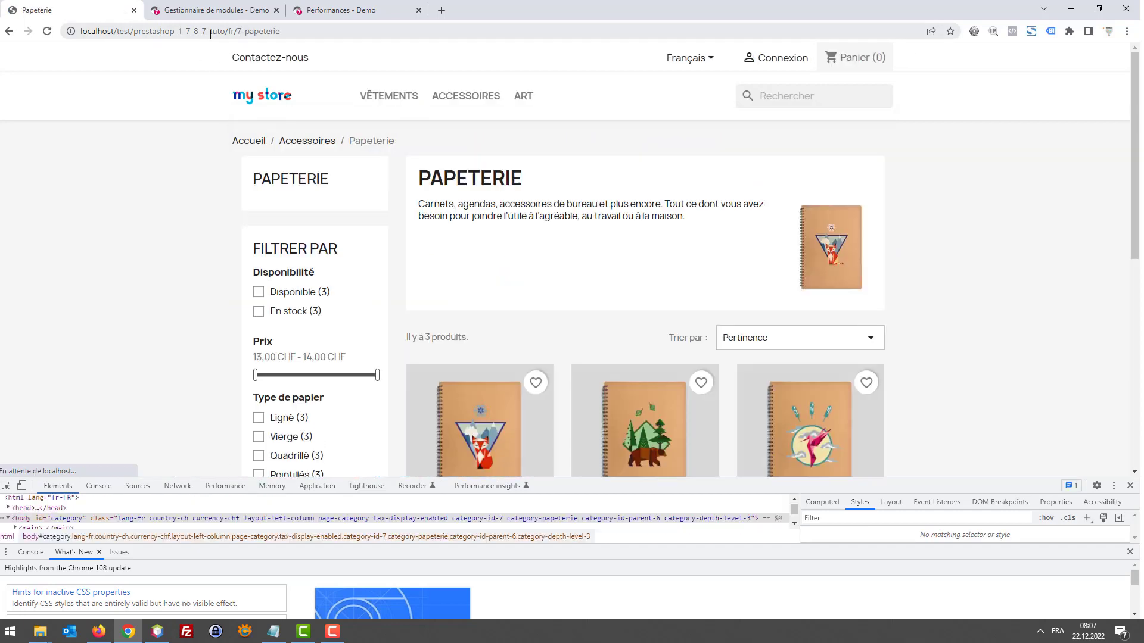
left_click(210, 31)
key("ctrl+c")
- Paste the Papeterie page address as the banner's link in the module configuration and save the settings
left_click(216, 11)
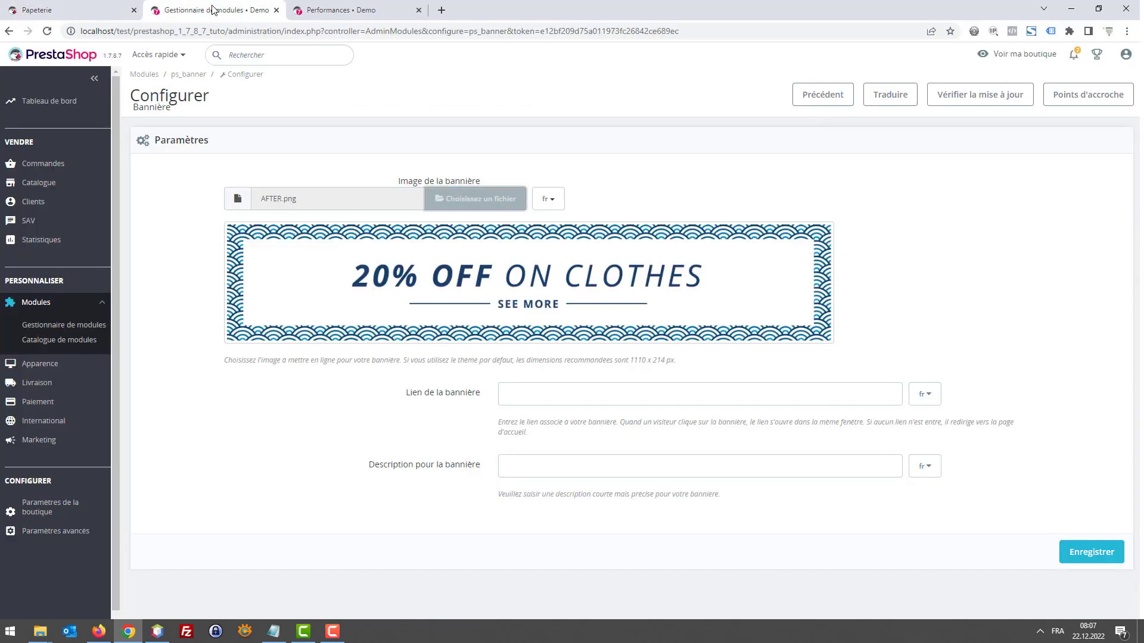
left_click(513, 396)
key("ctrl+v")
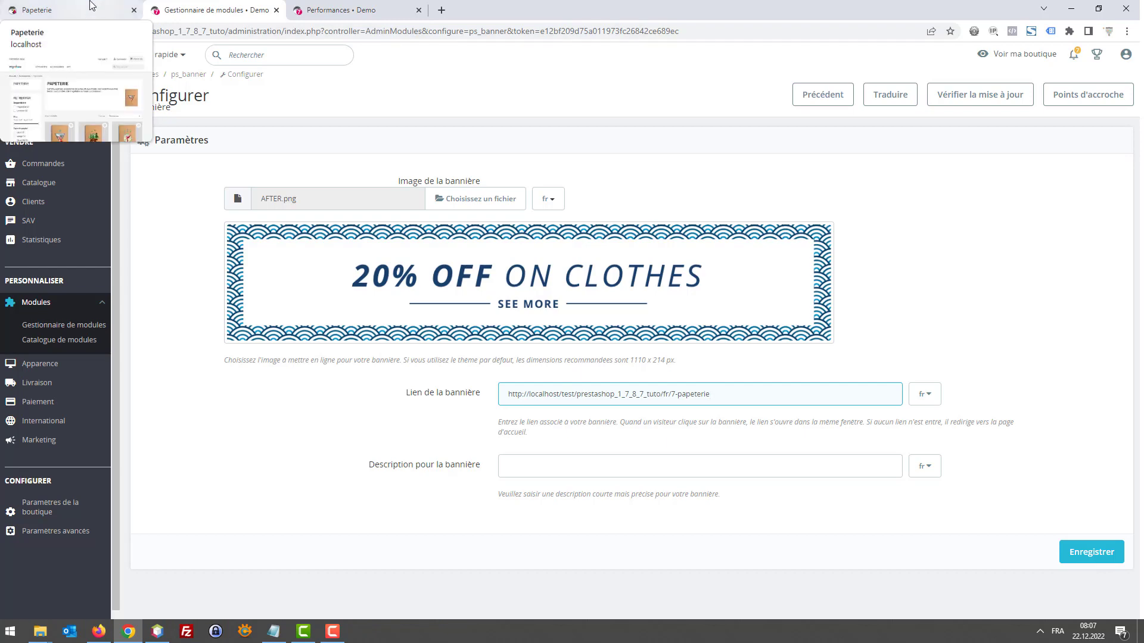
left_click(1093, 552)
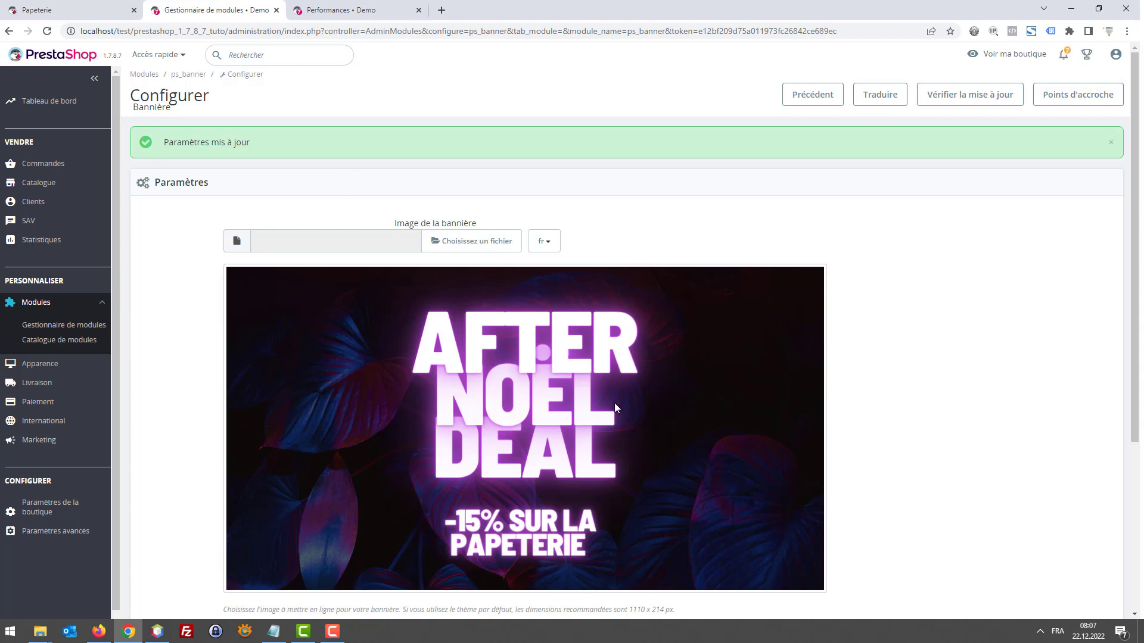
- Open the store homepage, close the developer tools, and follow the banner's link to check its target page
left_click(37, 9)
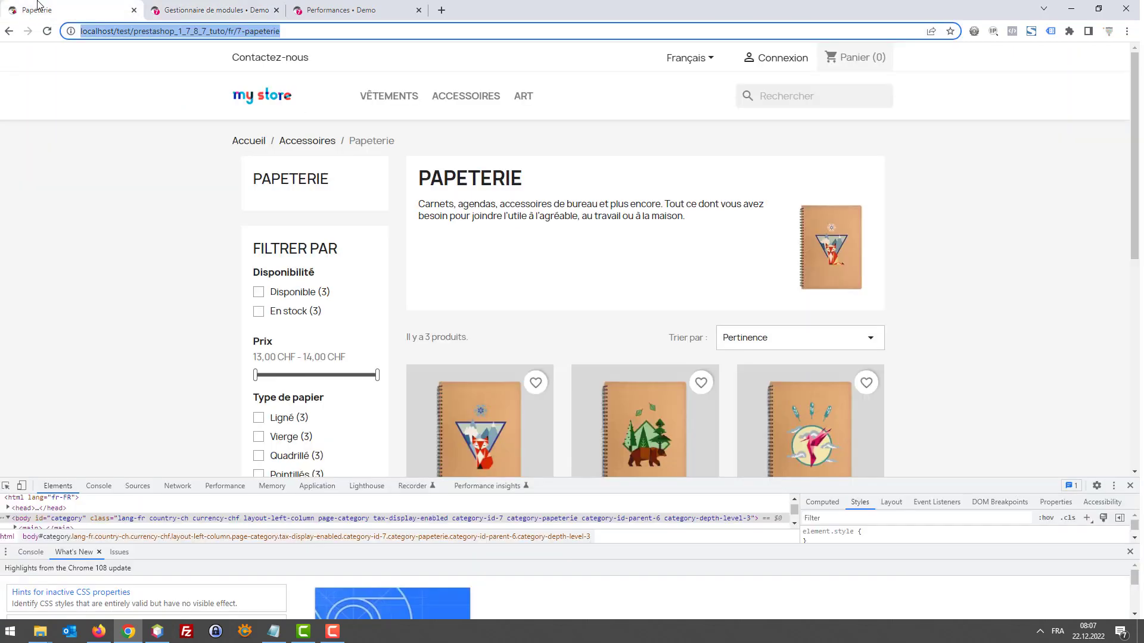
left_click(271, 101)
left_click(1129, 485)
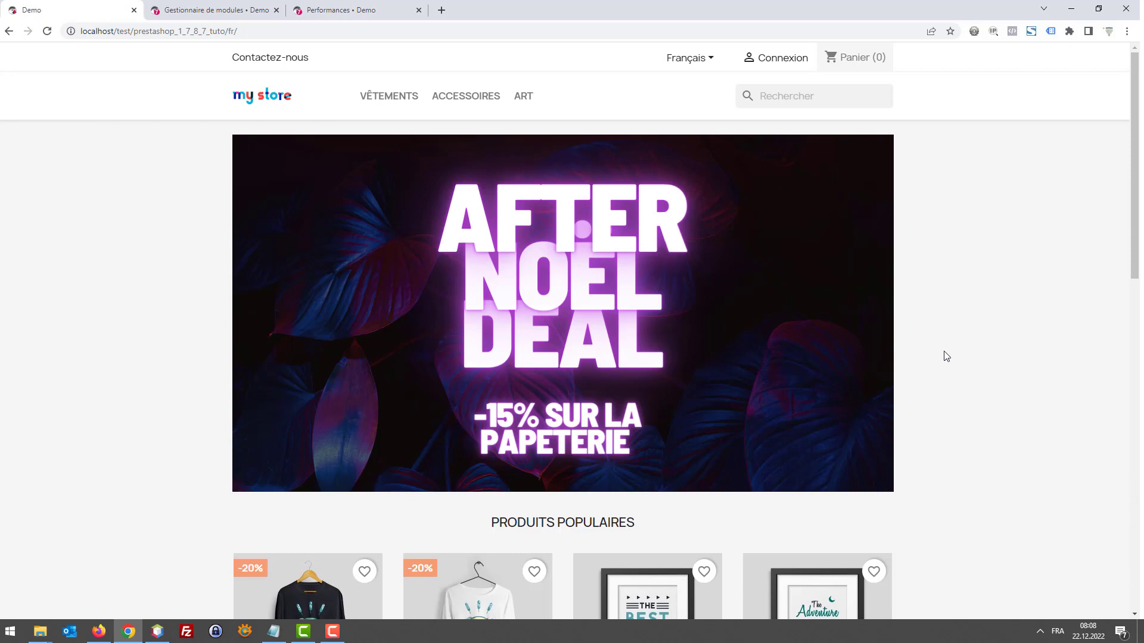
left_click(598, 349)
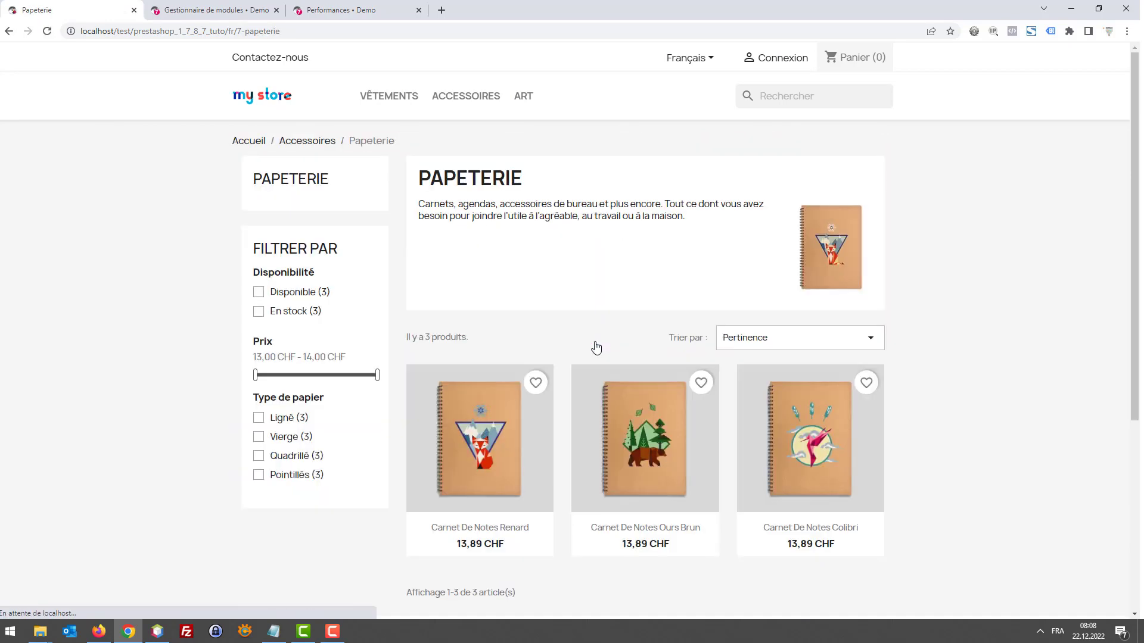
scroll(570, 324, "down", 5)
scroll(571, 323, "up", 5)
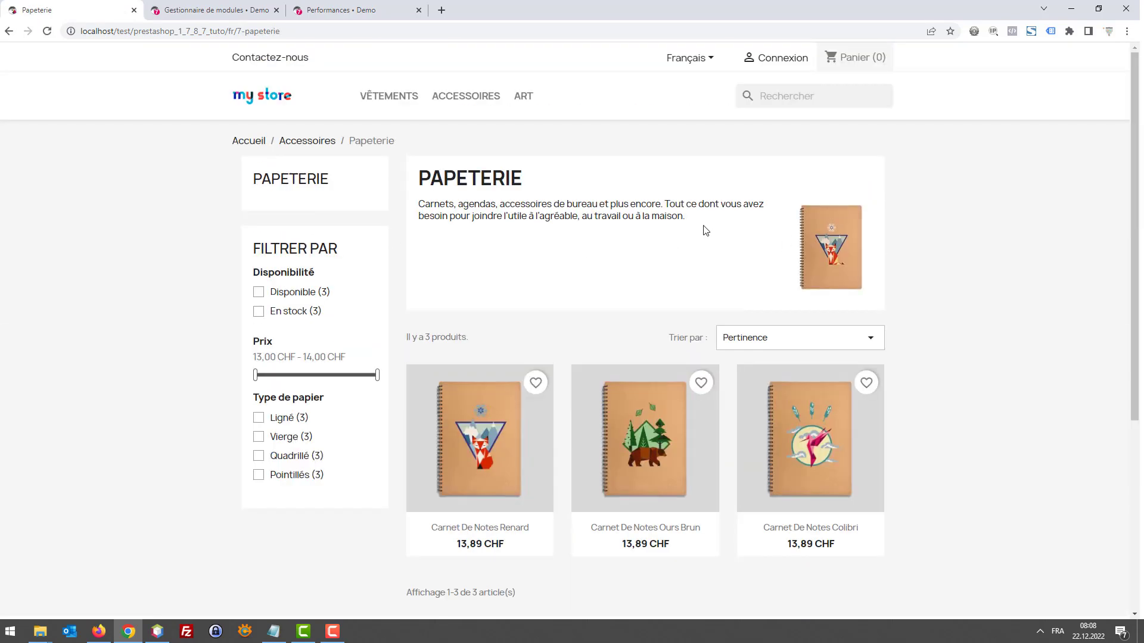
- Return to the store homepage and examine how the banner looks above the popular products
left_click(250, 94)
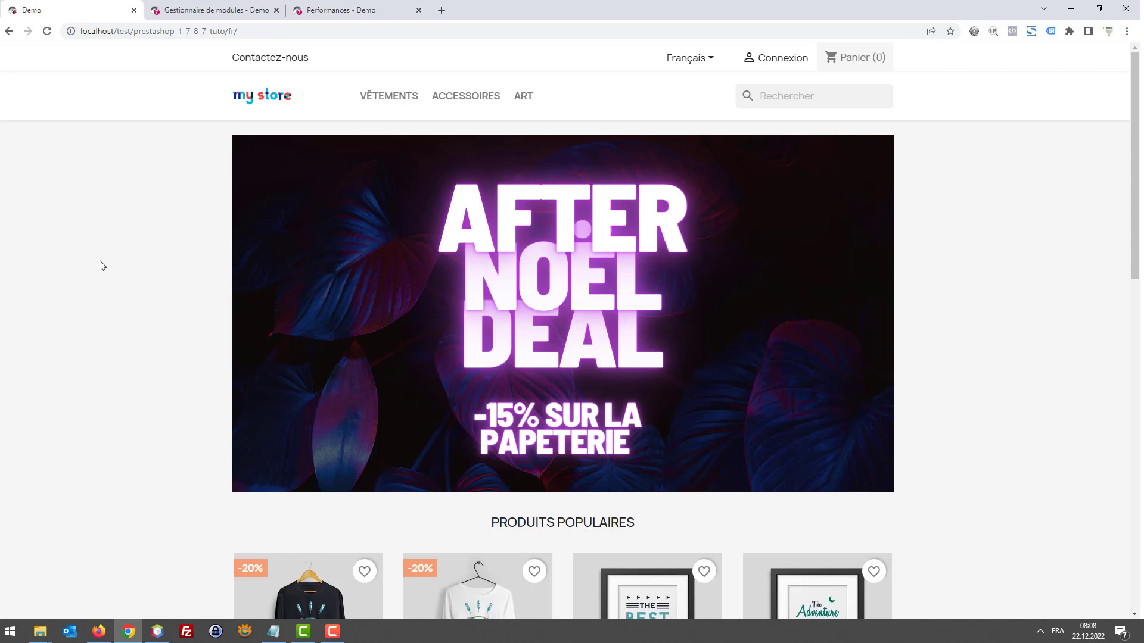
scroll(357, 291, "down", 2)
scroll(834, 304, "up", 2)
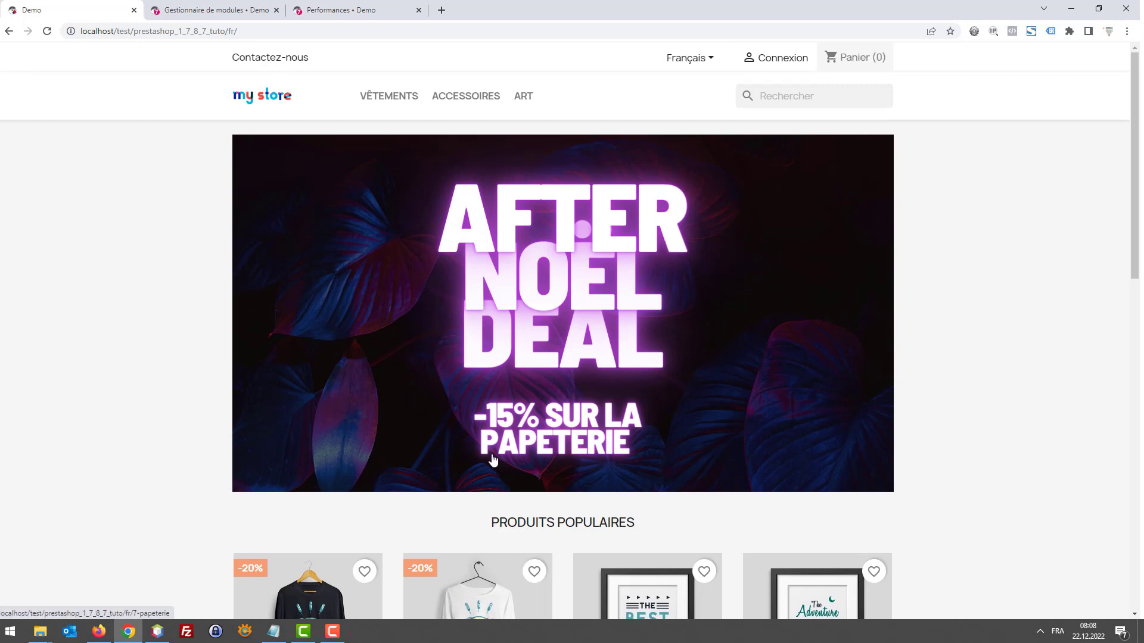
scroll(263, 316, "down", 4)
scroll(92, 286, "up", 4)
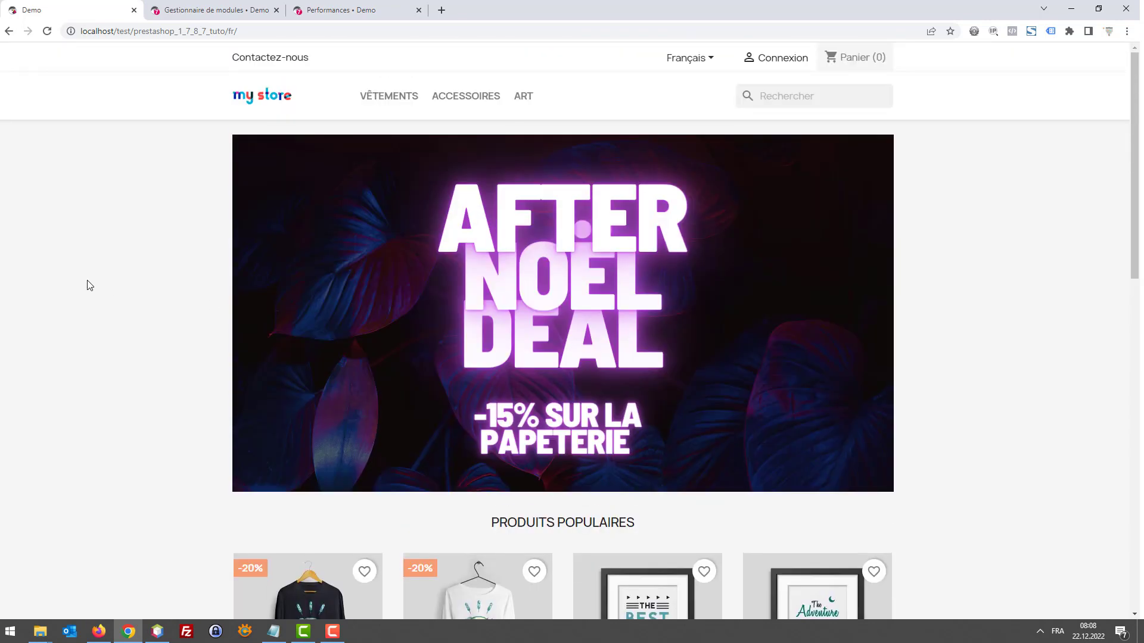
- Preview the store homepage in the developer tools' mobile device view with the zoom set to 100%
key("F12")
left_click(22, 486)
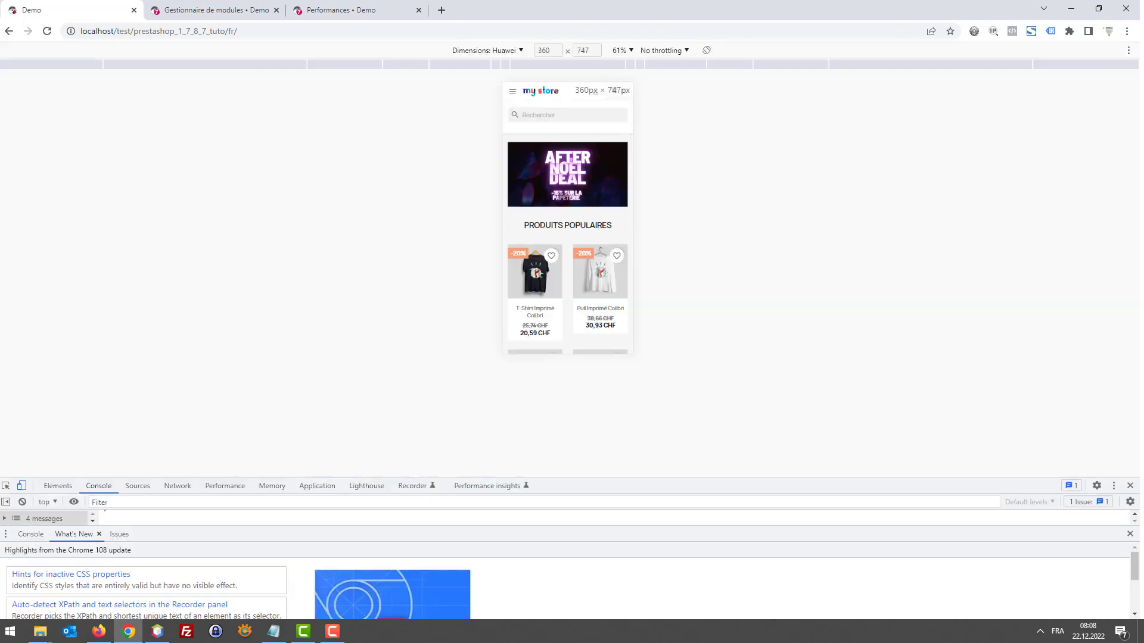
left_click(622, 50)
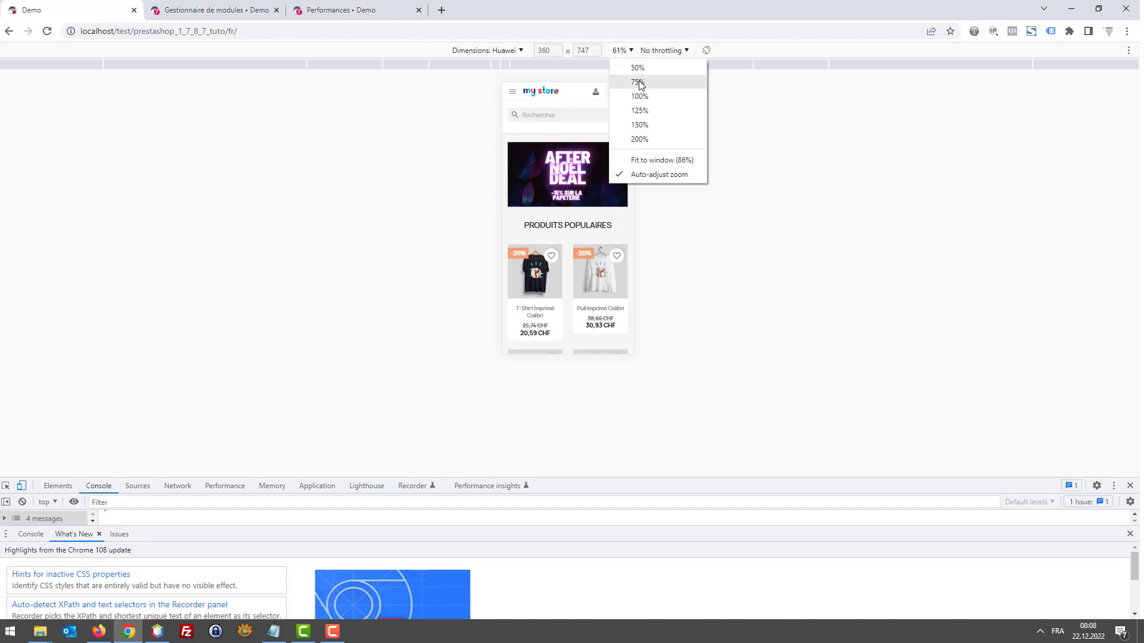
left_click(639, 96)
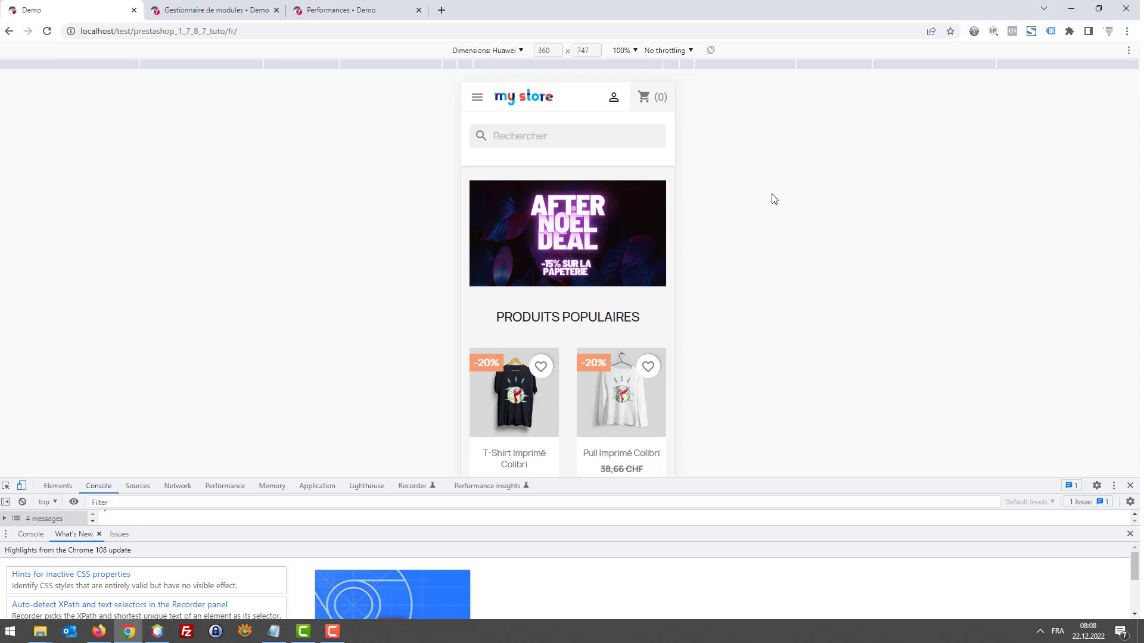
- Compare the banner in the desktop and mobile views, reload the homepage through the store logo, and close the developer tools
key("F12")
key("F12")
key("F12")
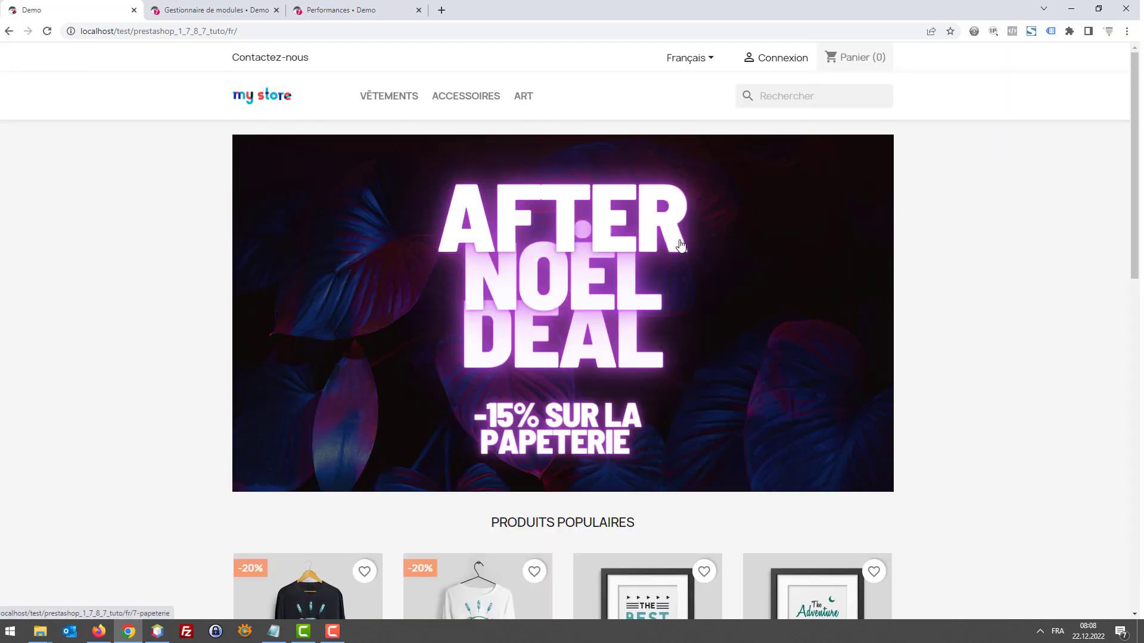
key("F12")
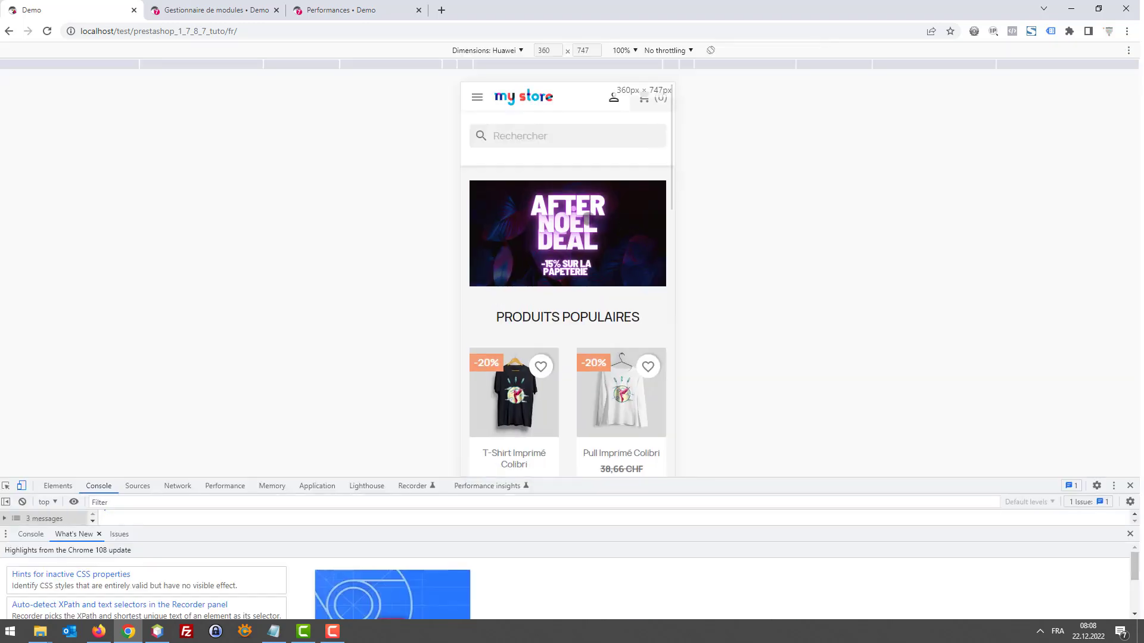
left_click(529, 97)
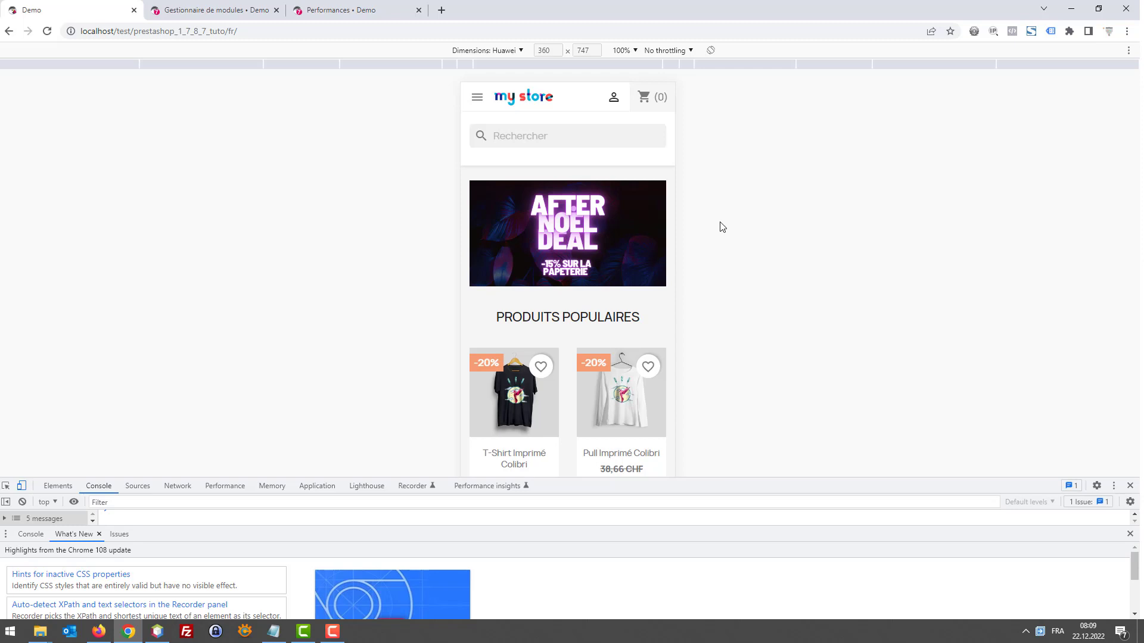
key("F12")
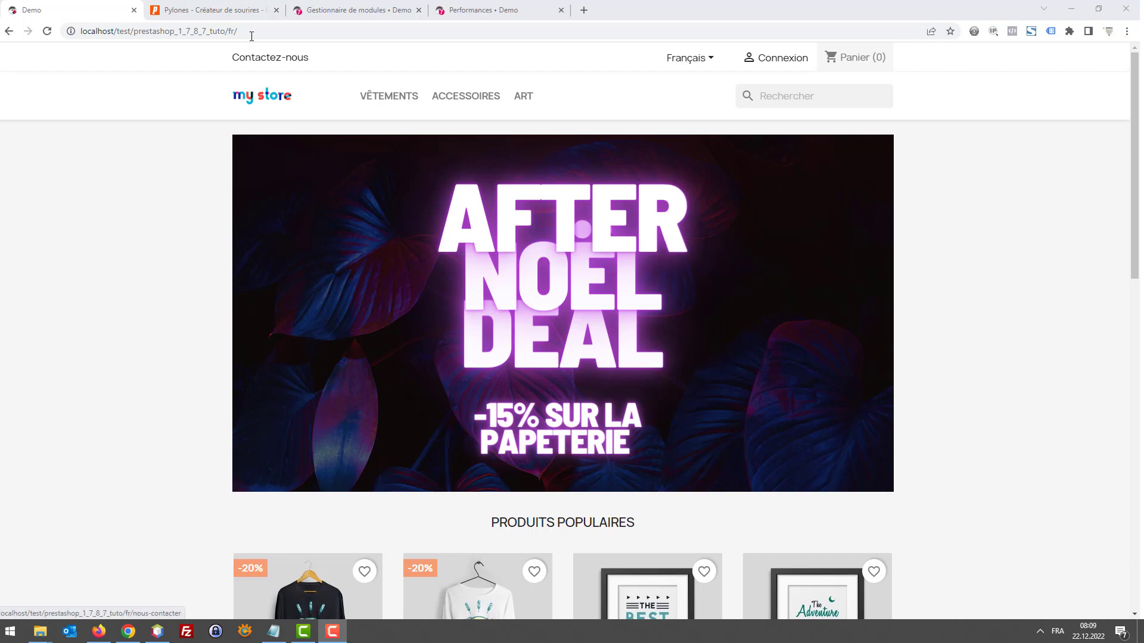
- Open the Pylones site, accept its cookies, and reload the homepage to examine its layout
left_click(199, 7)
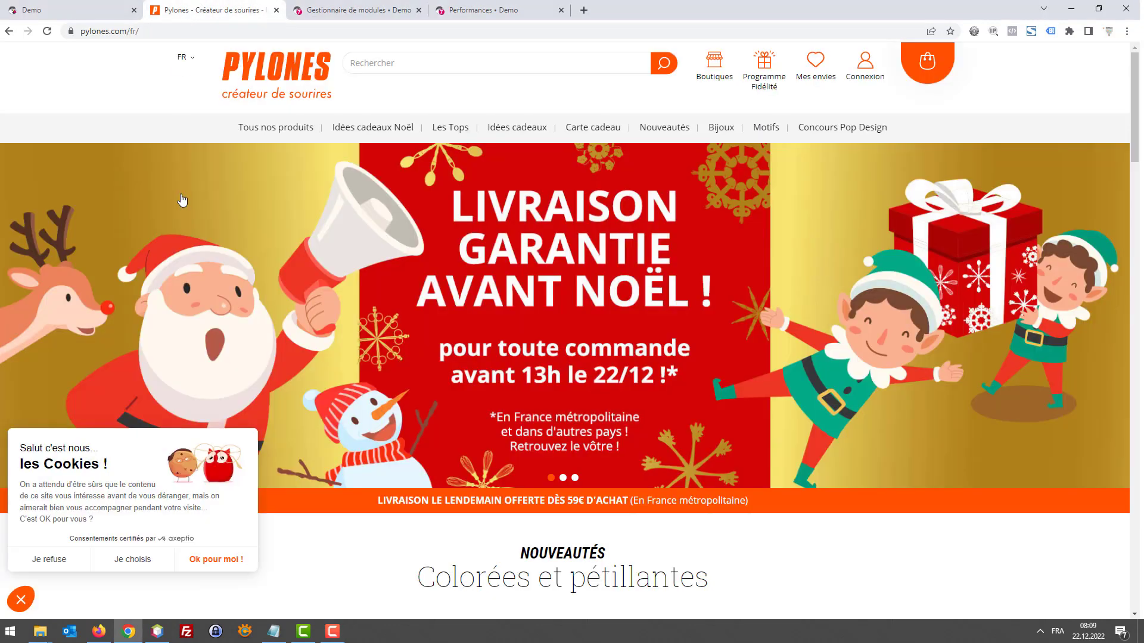
left_click(221, 562)
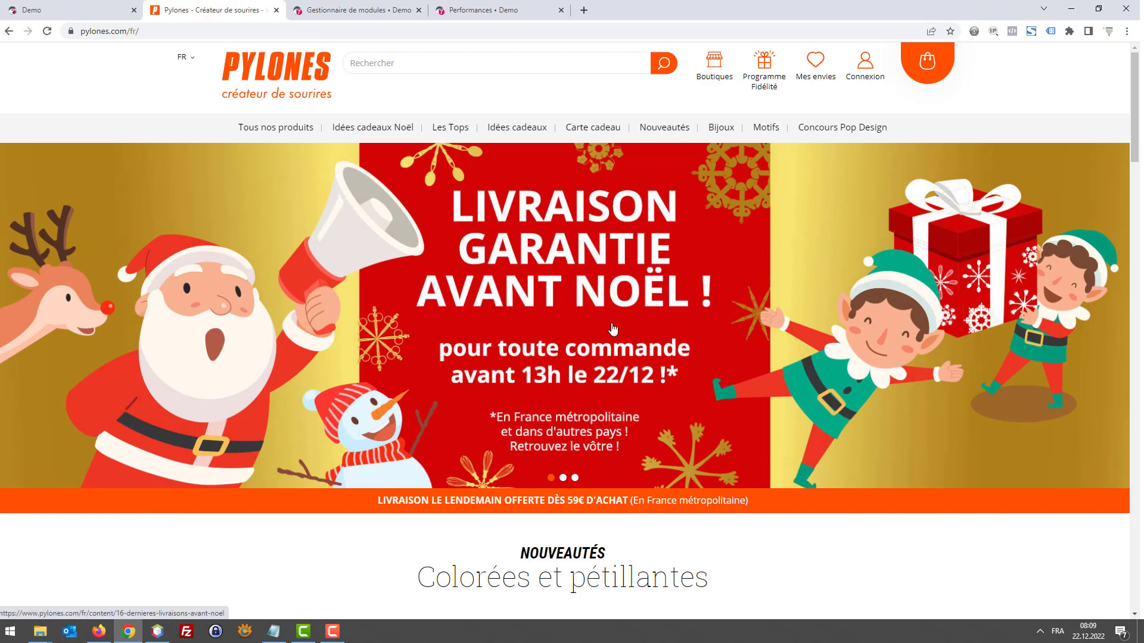
key("F5")
scroll(840, 451, "down", 5)
scroll(774, 435, "up", 5)
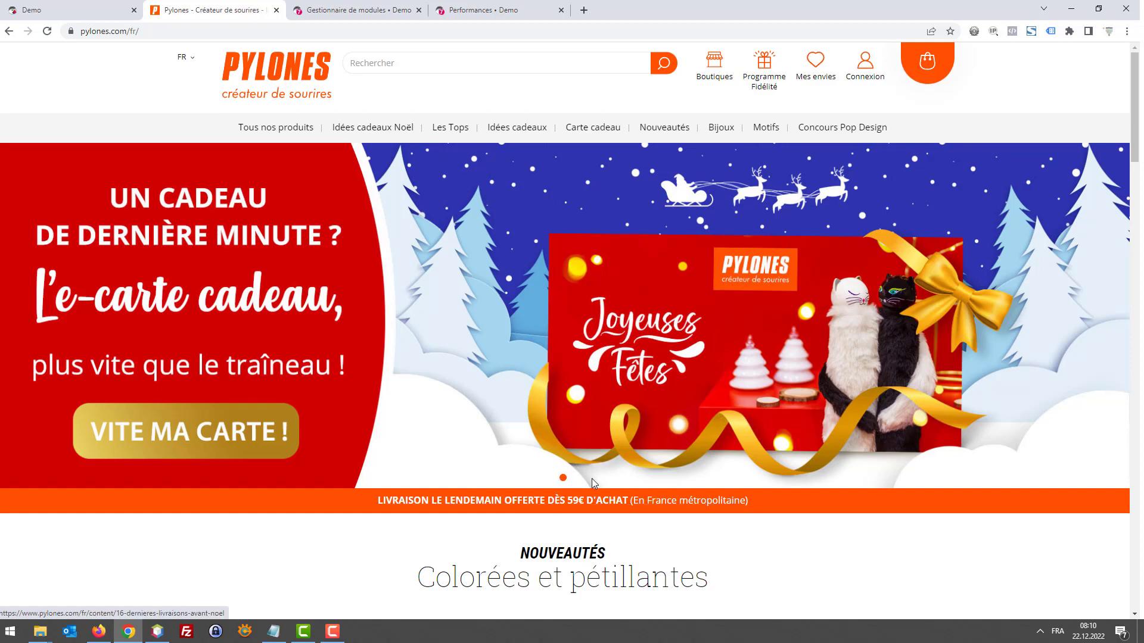
- Go back and forth through the three slides of the Pylones homepage slider to examine them
left_click(575, 478)
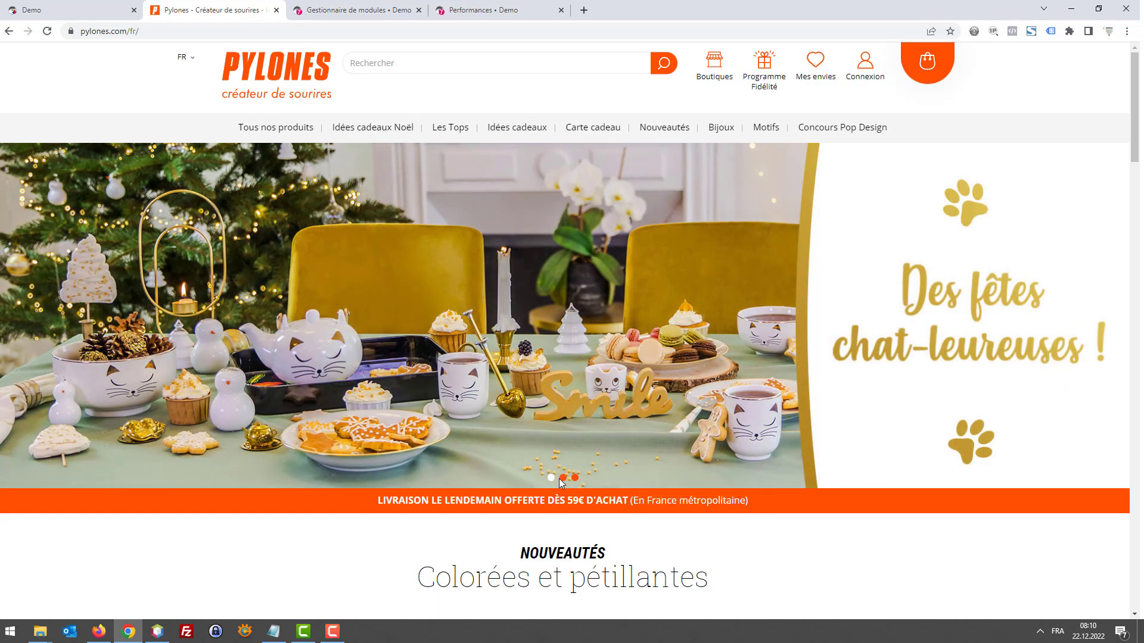
left_click(552, 478)
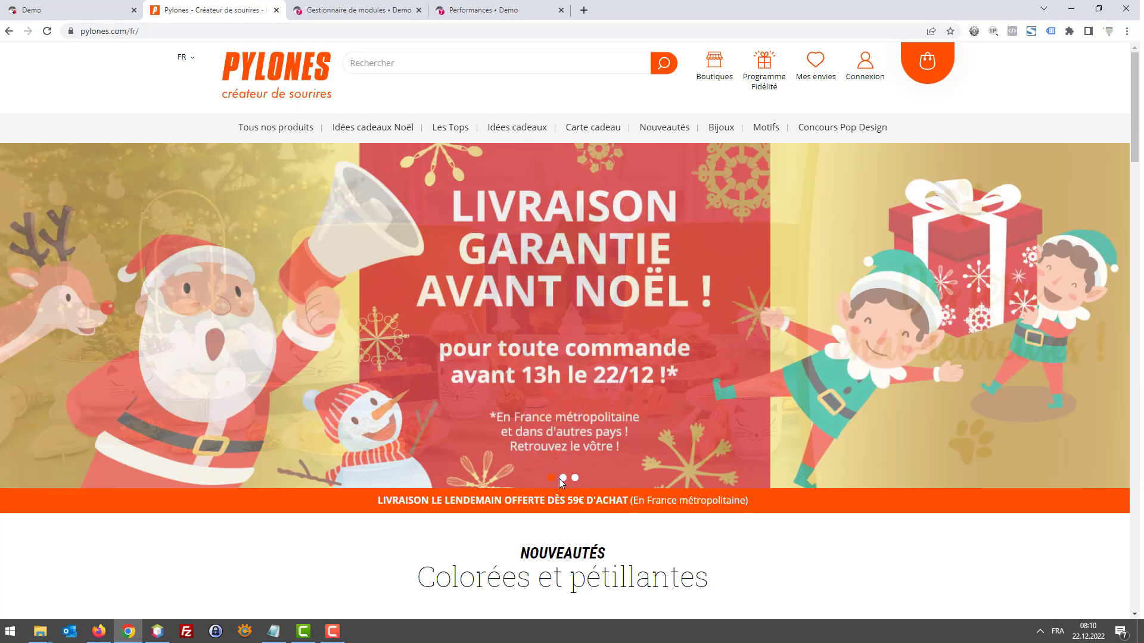
left_click(563, 478)
left_click(573, 479)
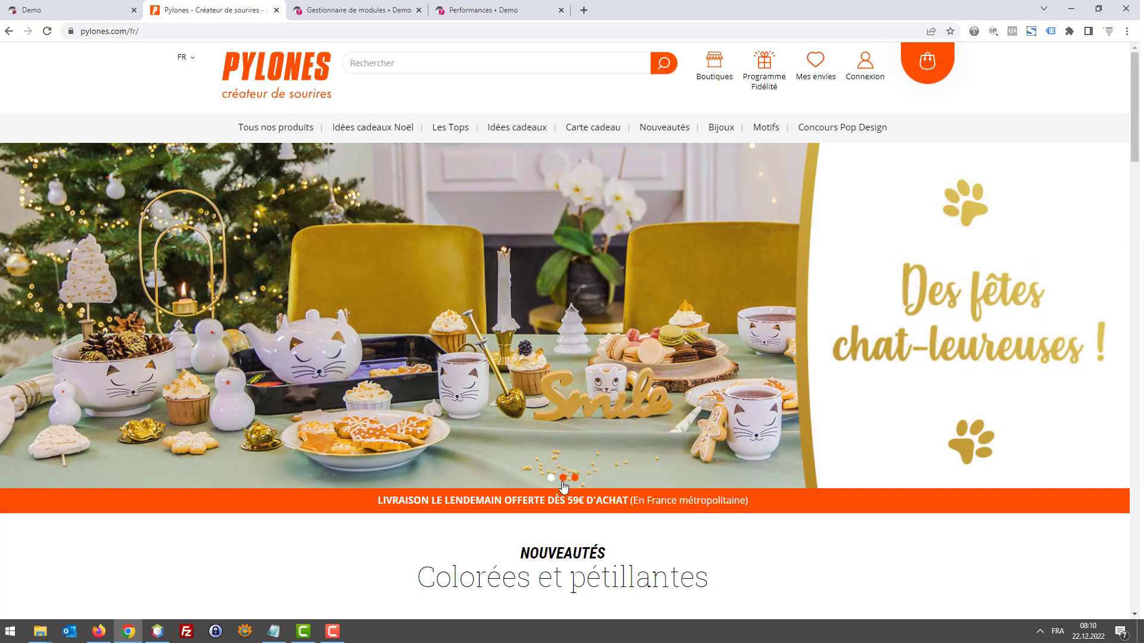
left_click(549, 480)
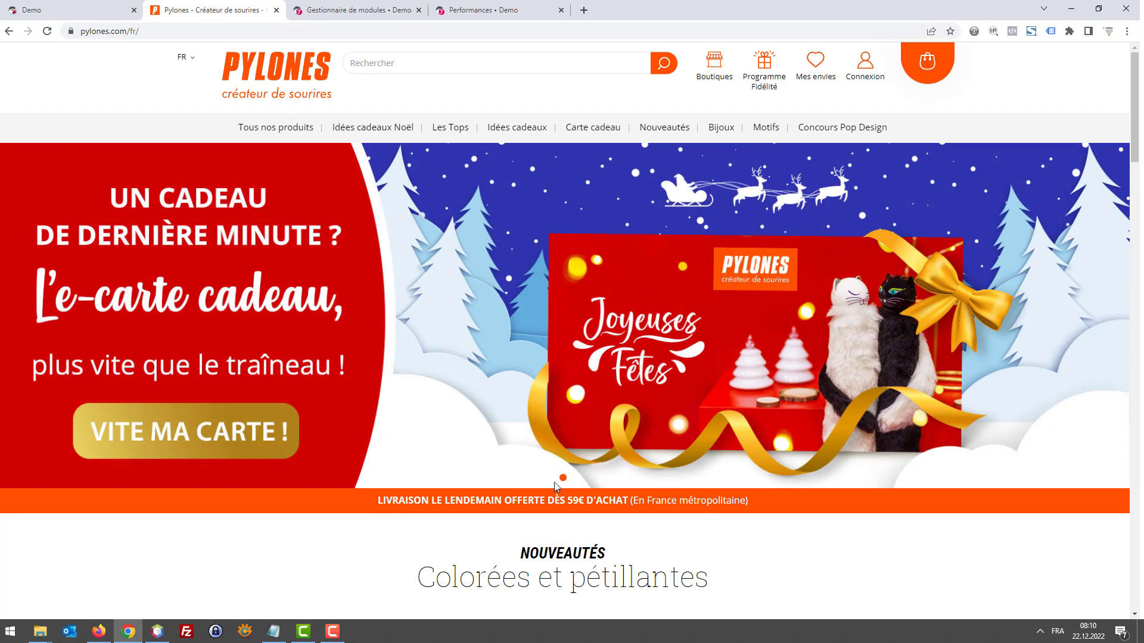
left_click(563, 479)
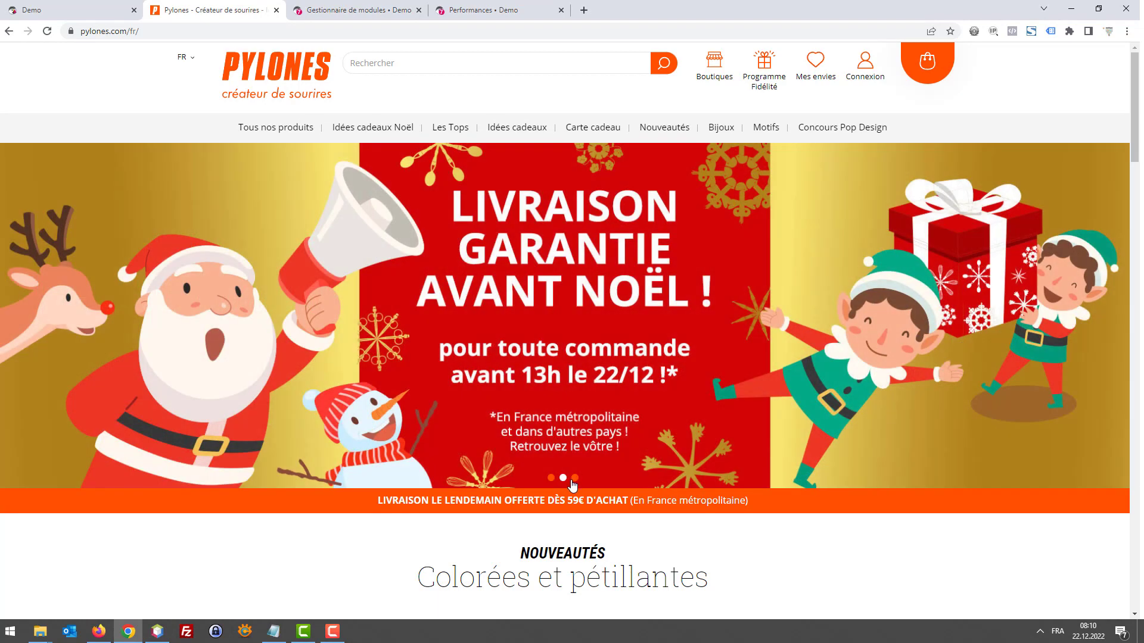
left_click(571, 480)
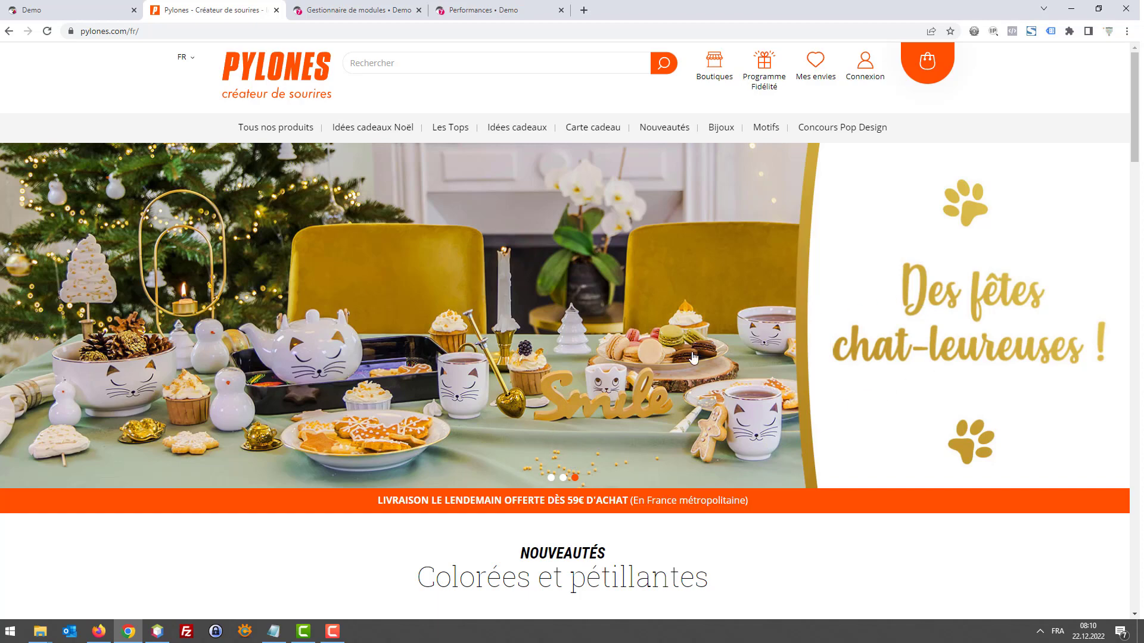
left_click(551, 479)
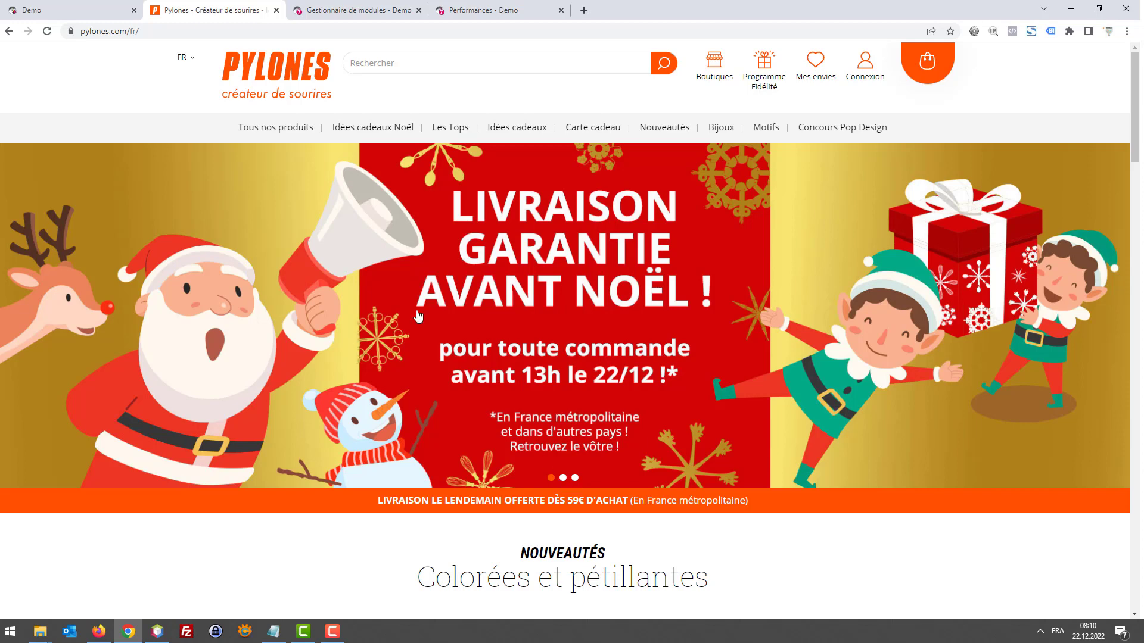
- Compare the demo store's homepage banner with the Pylones slider, and view the banner again in the mobile device view
left_click(69, 6)
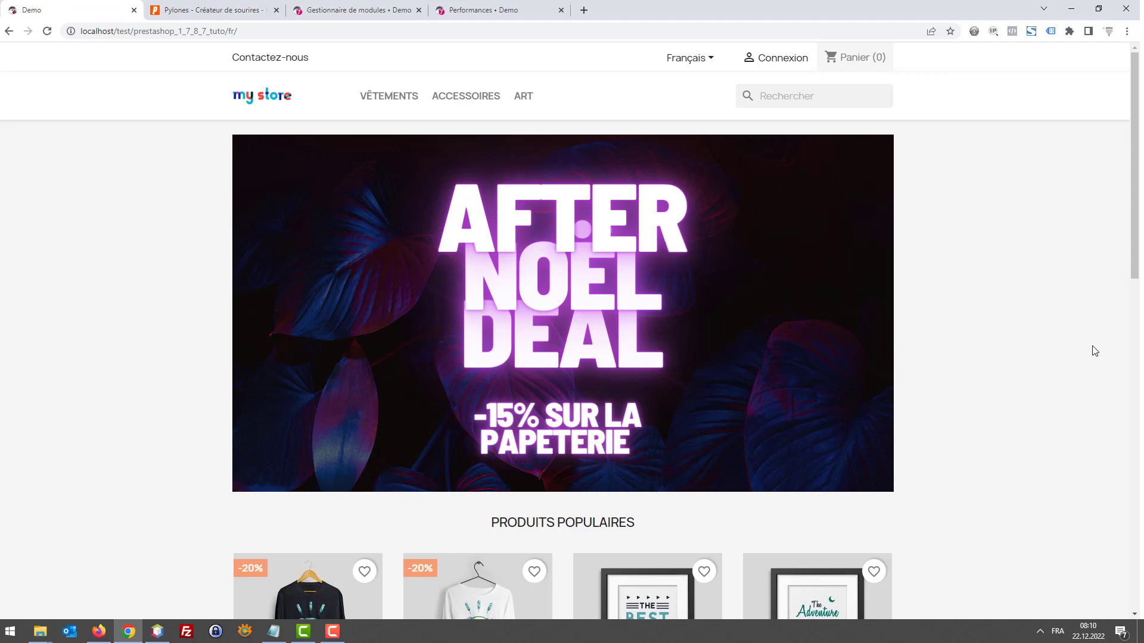
left_click_drag(787, 275, 479, 454)
left_click(204, 13)
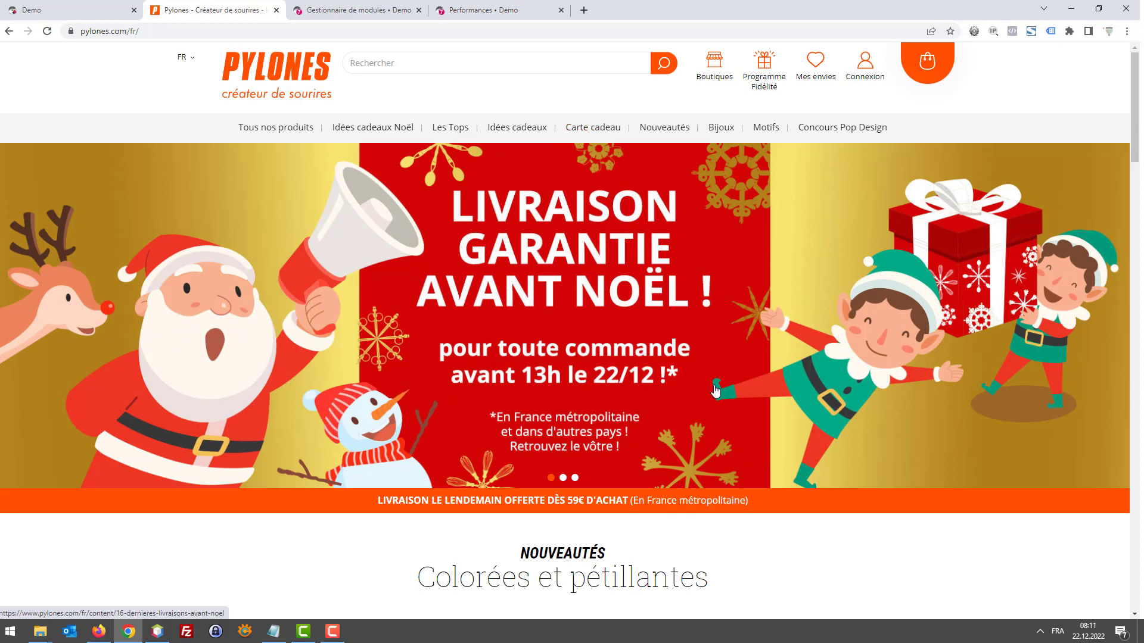
left_click(66, 8)
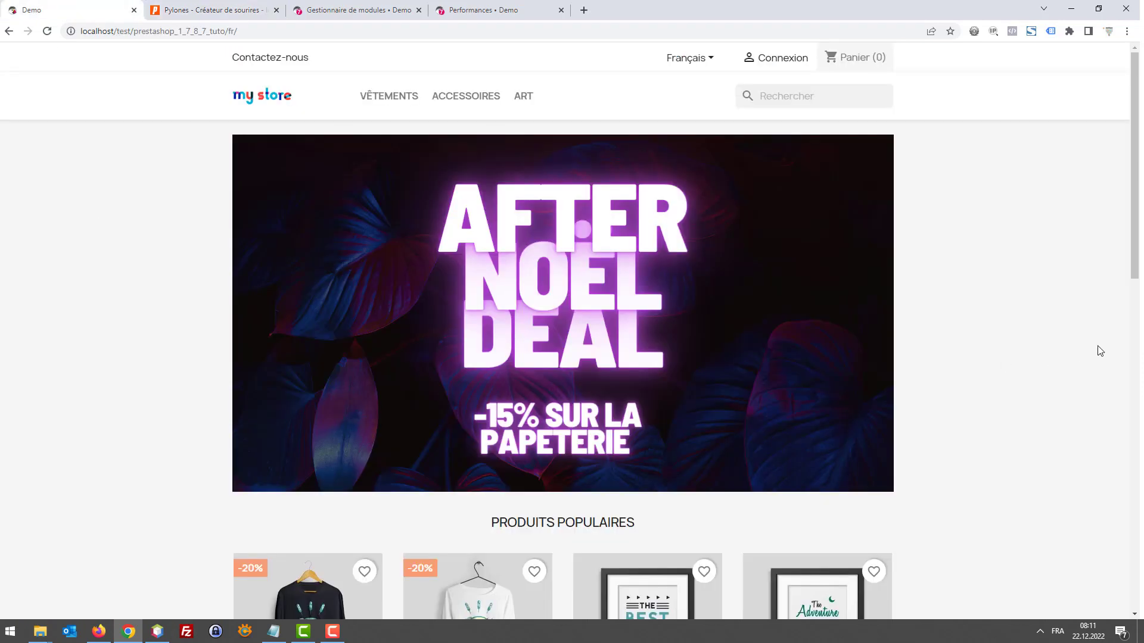
left_click_drag(1034, 284, 417, 309)
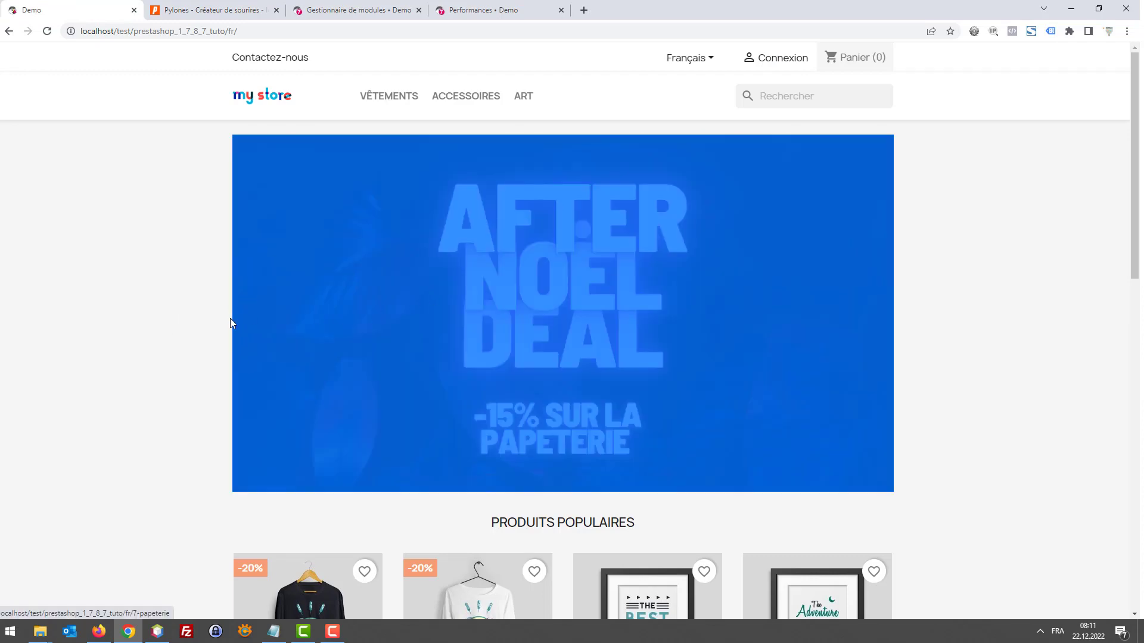
left_click(81, 297)
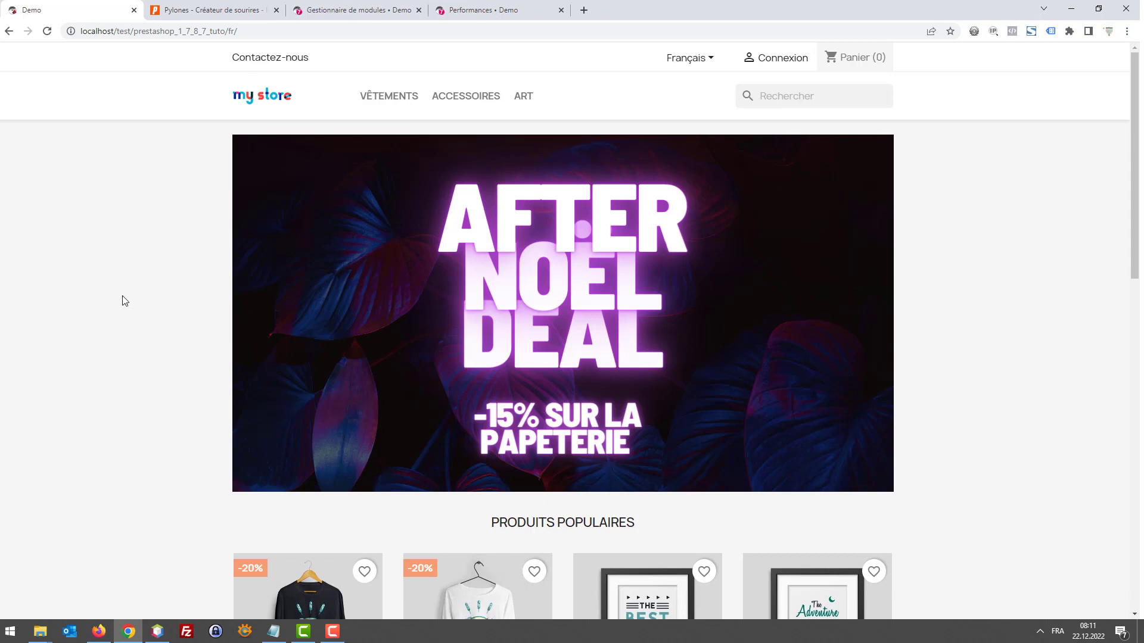
key("F12")
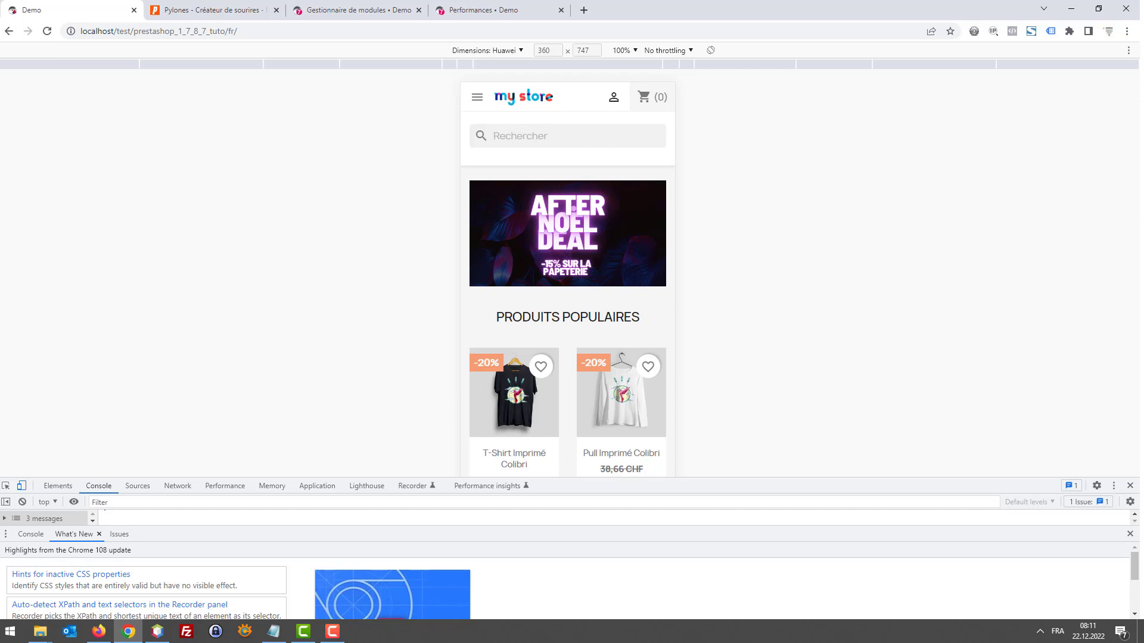
- Switch to Firefox and search Google for "webbax" in a new tab
key("alt+Tab")
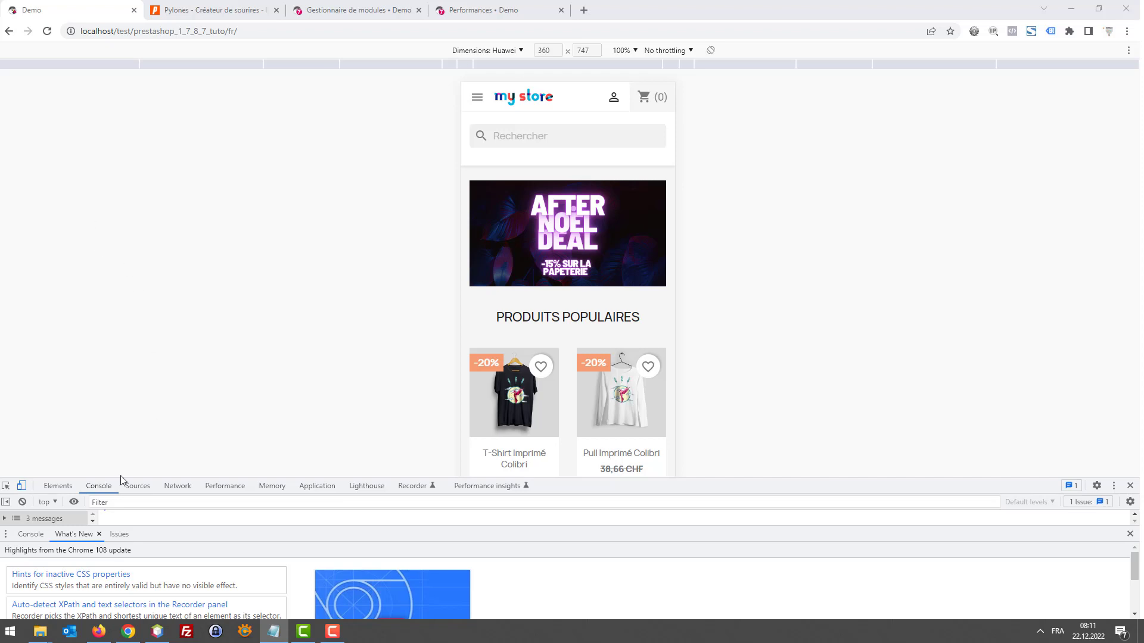
left_click(99, 631)
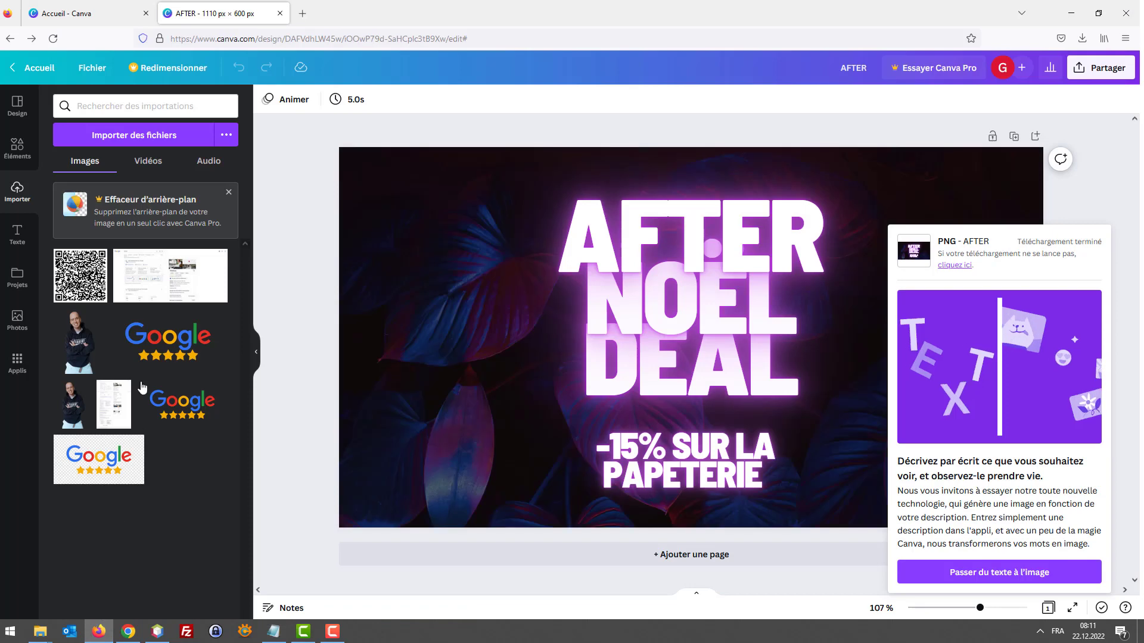
left_click(303, 13)
type("webbax")
key("Return")
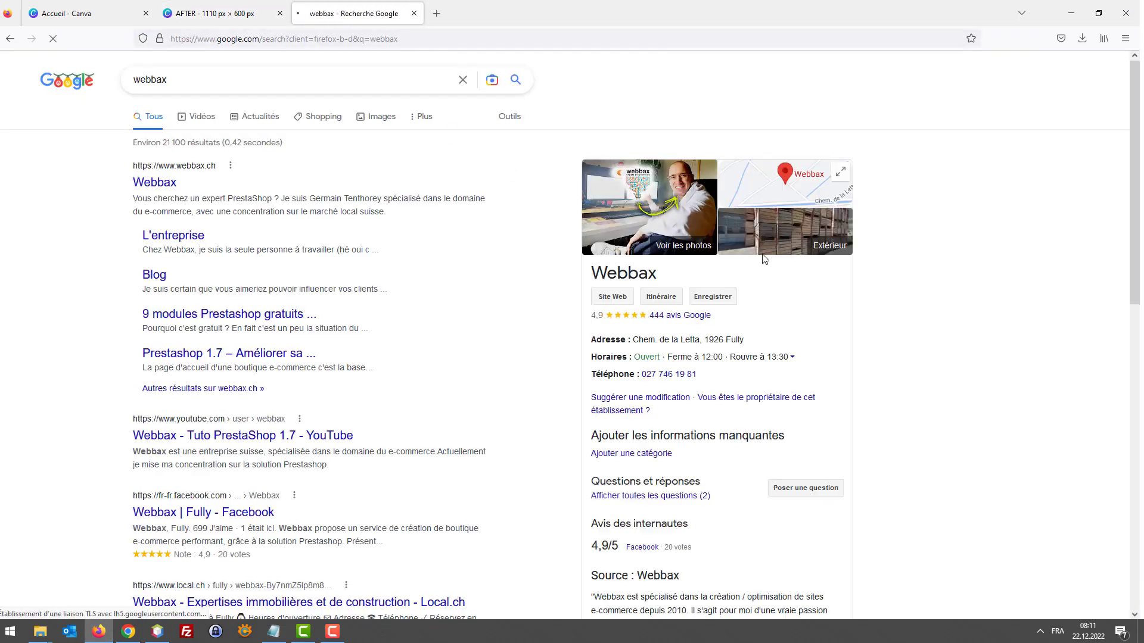